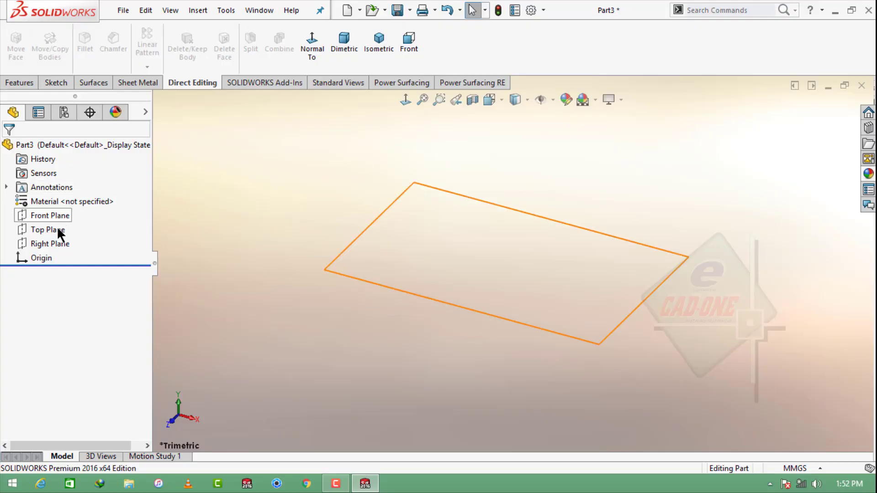
Start a sketch on the Top Plane and draw a circle about 79 mm in diameter centred on the origin
left_click(57, 227)
left_click(66, 210)
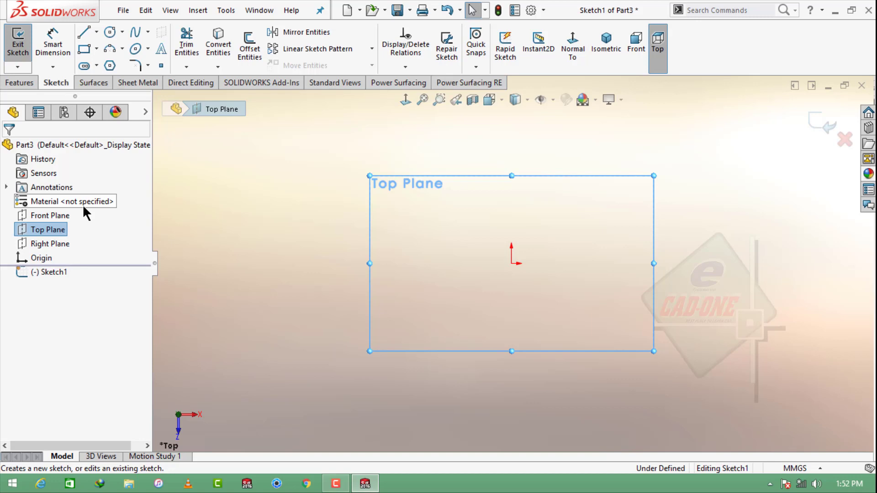
left_click(270, 288)
left_click(109, 32)
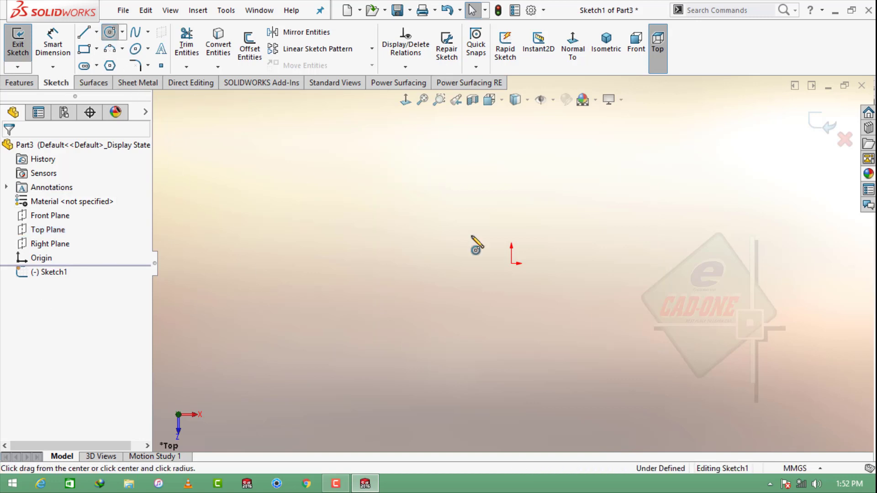
left_click(512, 263)
left_click(537, 206)
Dimension the circle's diameter at 20 mm
left_click(53, 43)
left_click(473, 224)
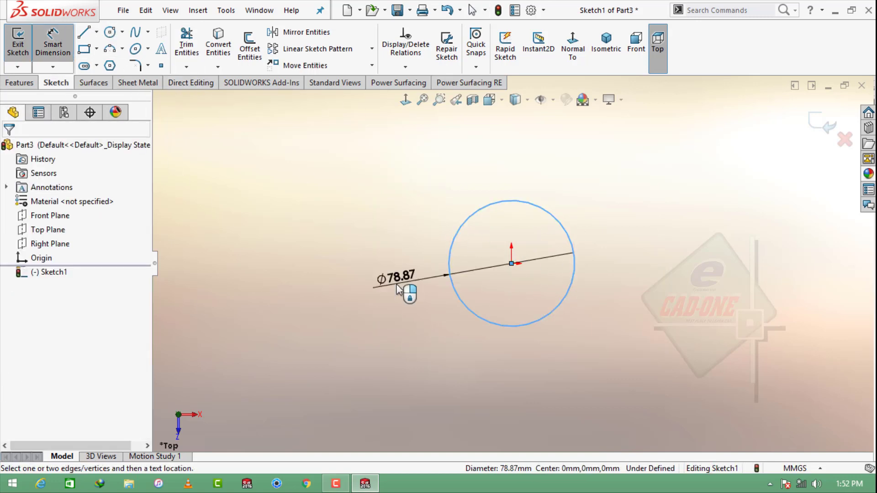
left_click(401, 289)
type("20")
key("Return")
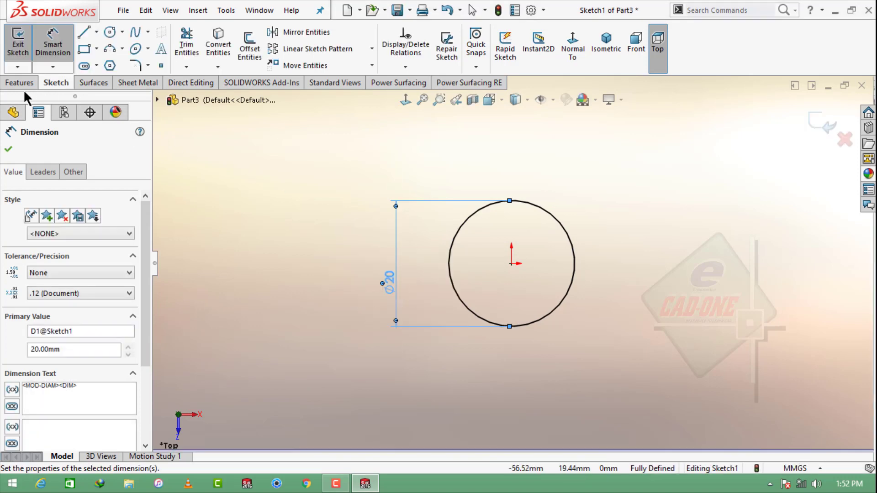
Extrude the circle in two blind directions, 5 mm upward and 20 mm downward
left_click(19, 82)
left_click(24, 45)
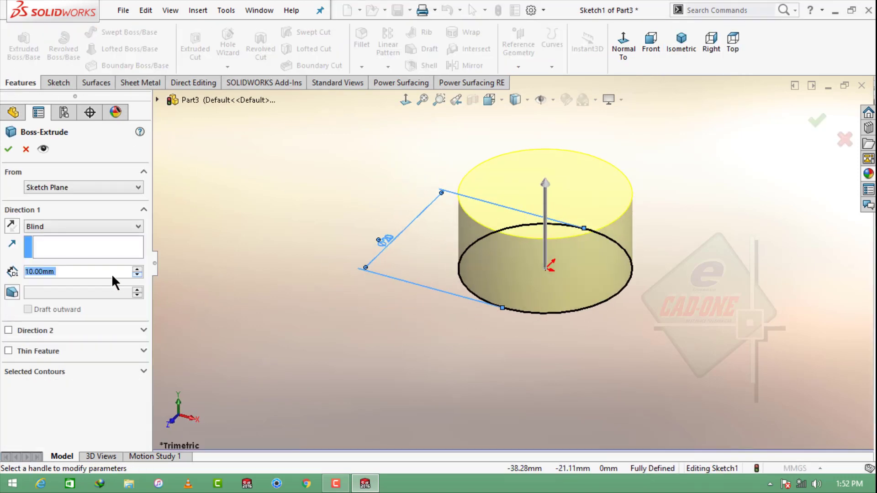
left_click(8, 330)
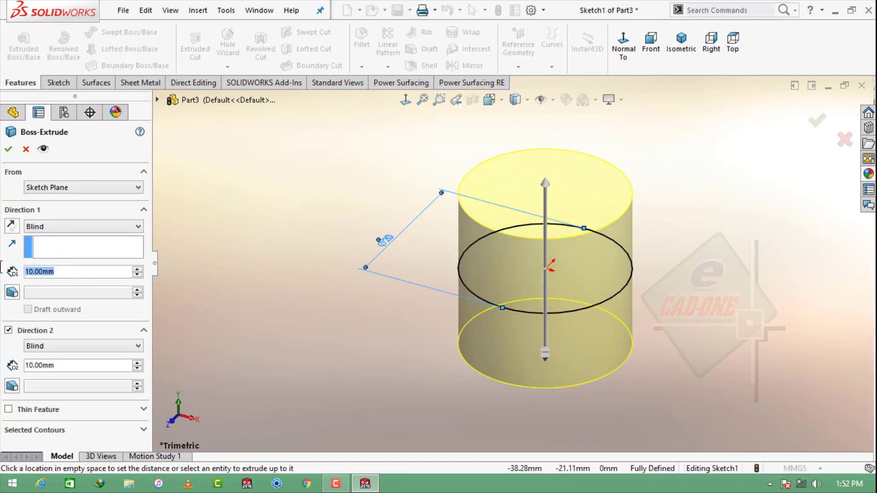
type("5")
key("Return")
type("20")
key("Return")
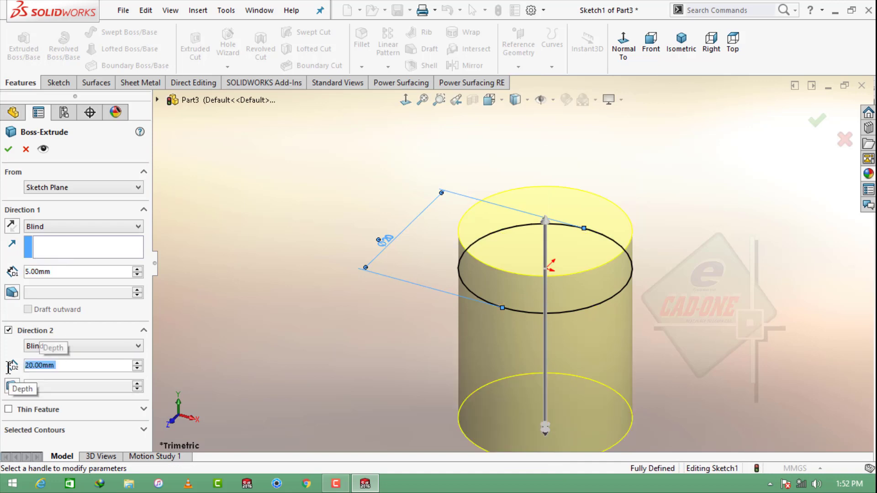
left_click(8, 149)
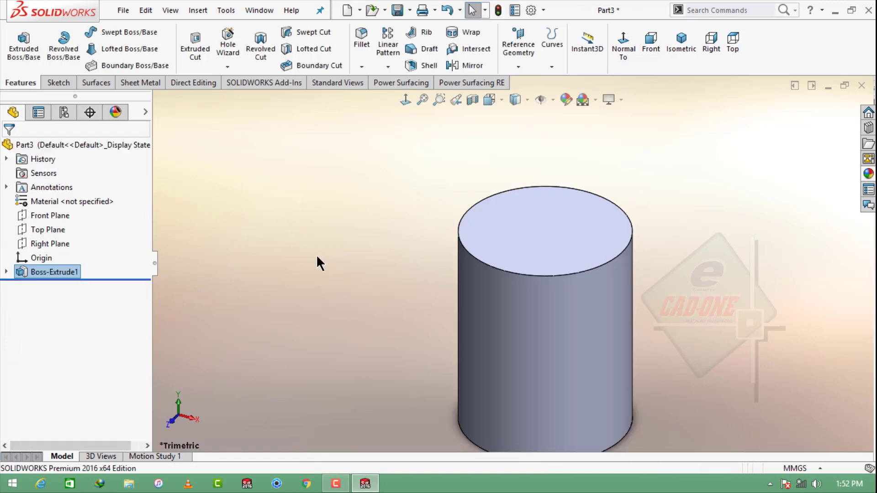
Start a new sketch on the Top Plane and convert the cylinder's base sketch circle into it
scroll(547, 304, "up", 3)
scroll(548, 309, "down", 3)
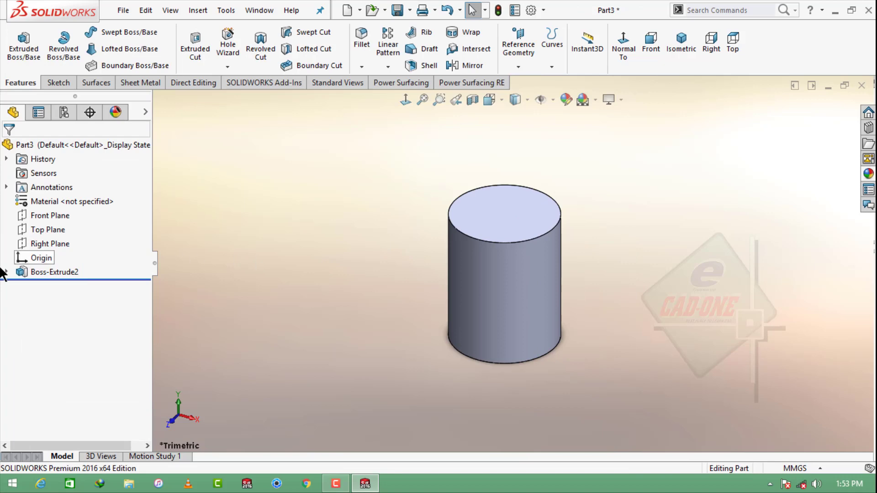
left_click(54, 231)
left_click(64, 209)
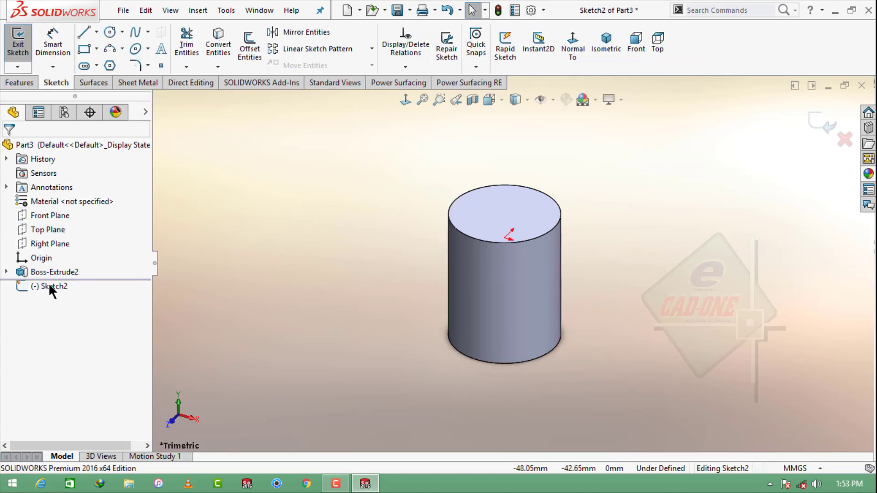
left_click(6, 272)
left_click(218, 45)
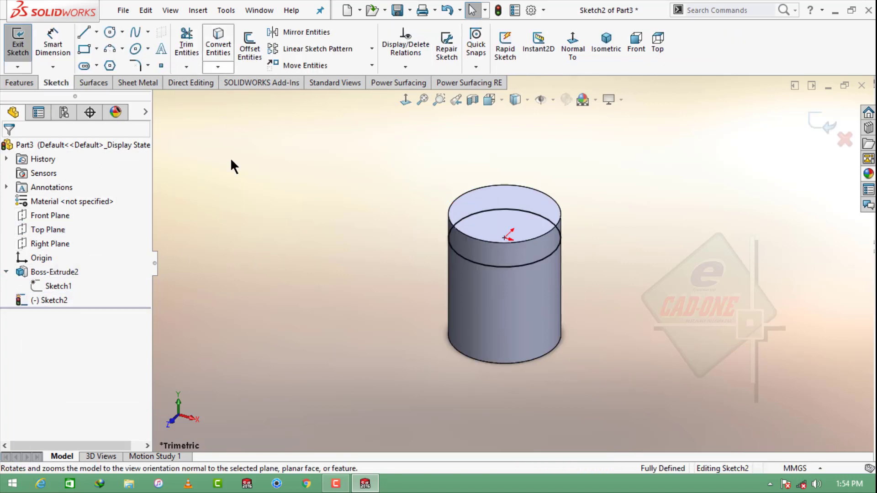
Create a constant-pitch helix from the converted circle with 15 mm height, 4 revolutions, reversed direction, 0° start angle and clockwise rotation
left_click(19, 83)
left_click(551, 41)
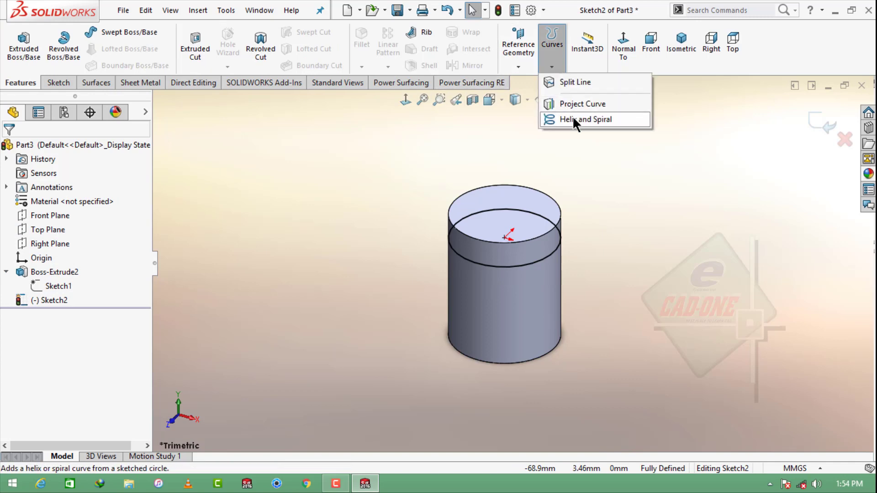
left_click(568, 120)
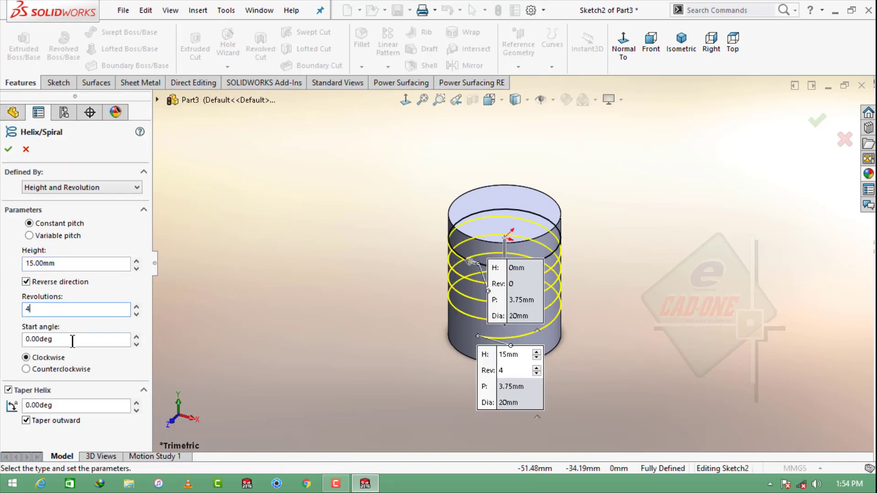
left_click(15, 150)
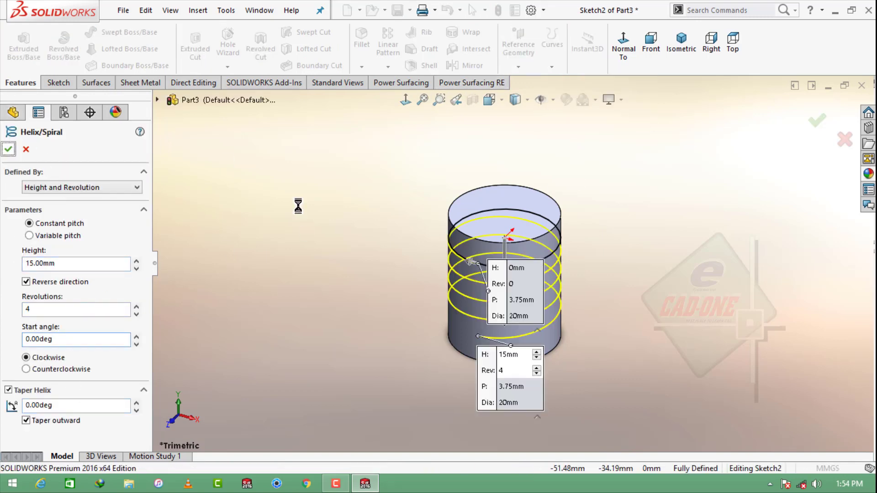
Create a reference plane perpendicular to the helix and passing through its upper end point
left_click(518, 48)
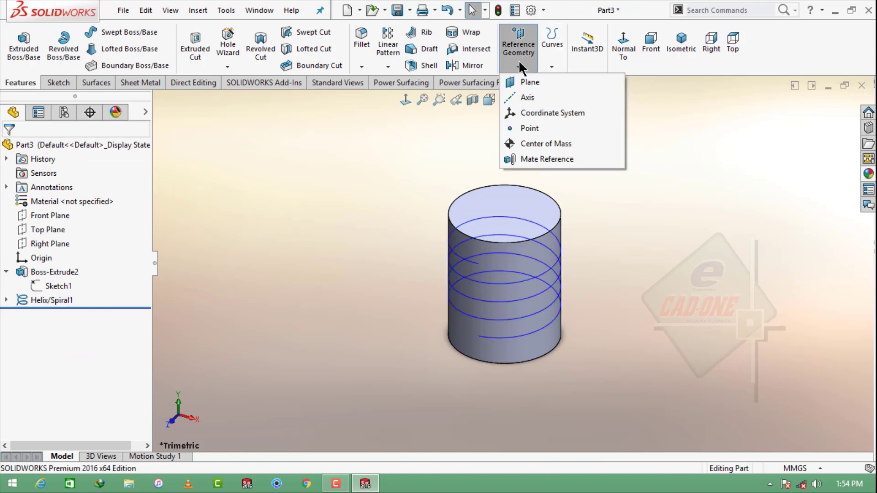
left_click(525, 80)
left_click(478, 267)
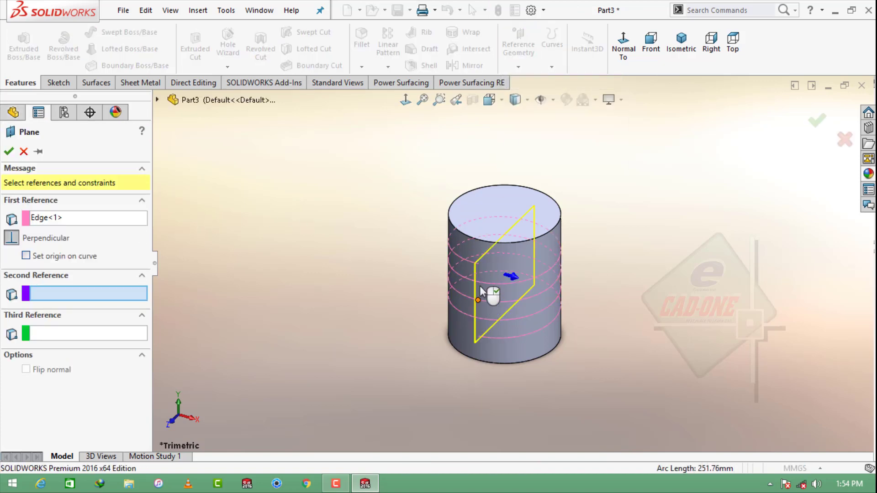
scroll(475, 269, "down", 5)
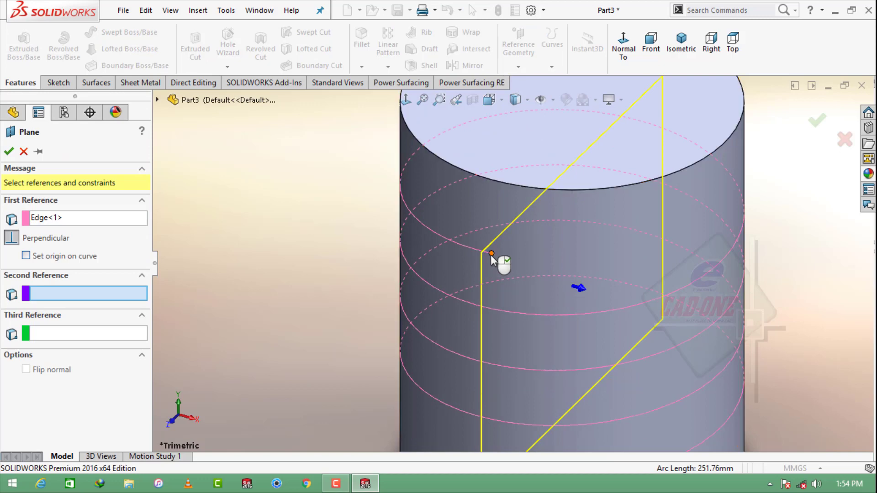
left_click(491, 257)
left_click(9, 151)
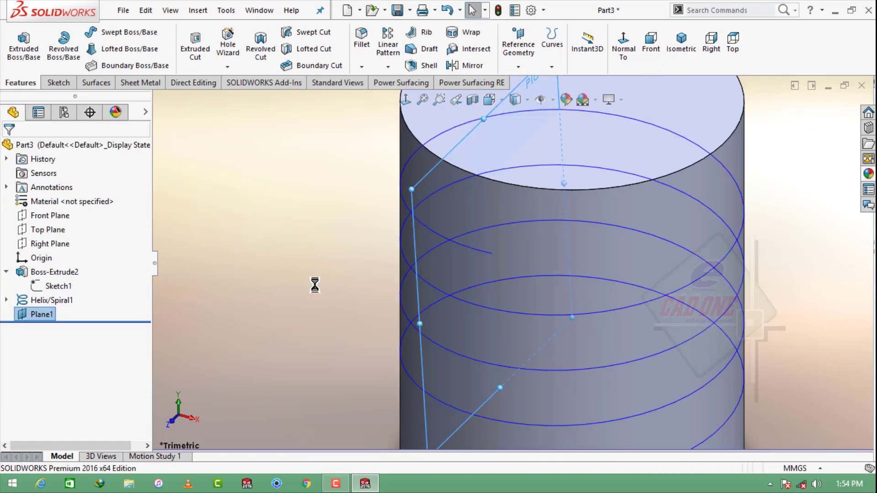
On the new plane, sketch a closed four-sided profile with a sloping upper edge, about 1.7 mm wide and 1.6 mm high, just outside the cylinder
left_click(466, 172)
left_click(516, 125)
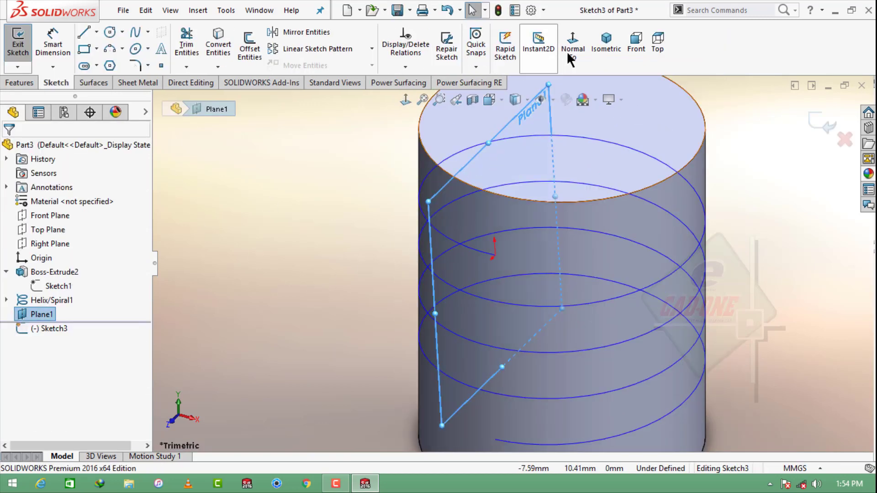
left_click(572, 48)
scroll(581, 219, "down", 6)
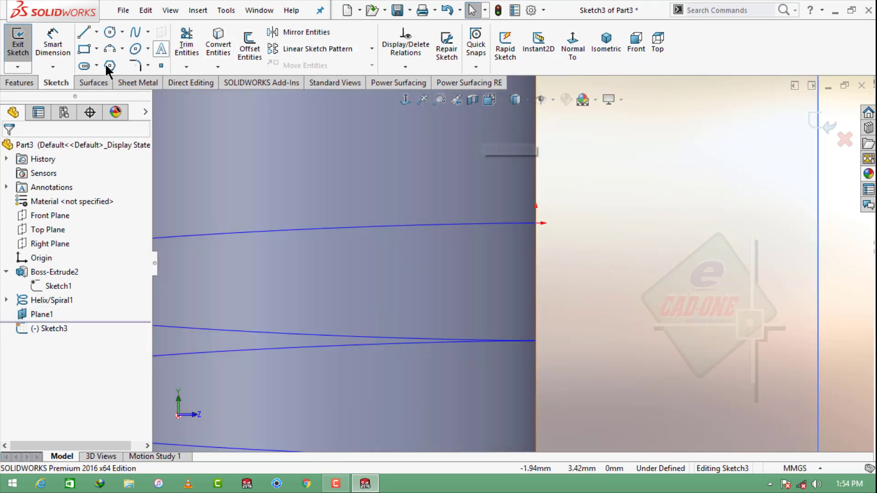
left_click(84, 32)
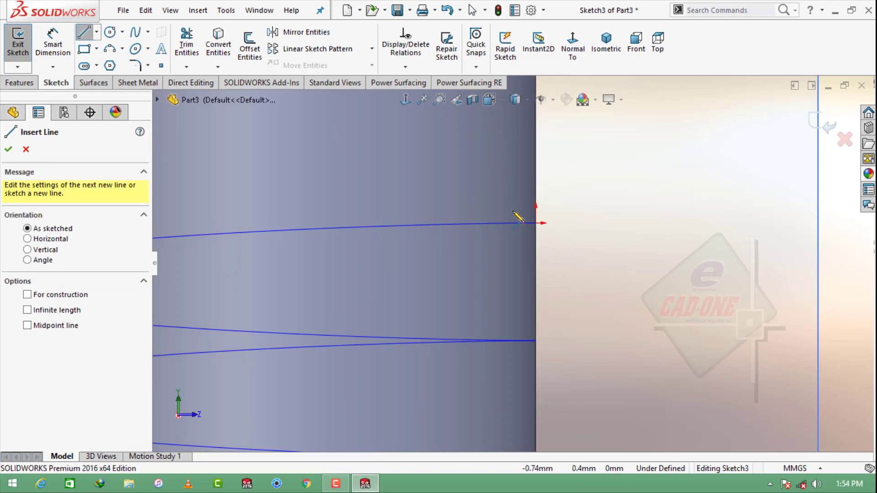
left_click(588, 165)
left_click(588, 216)
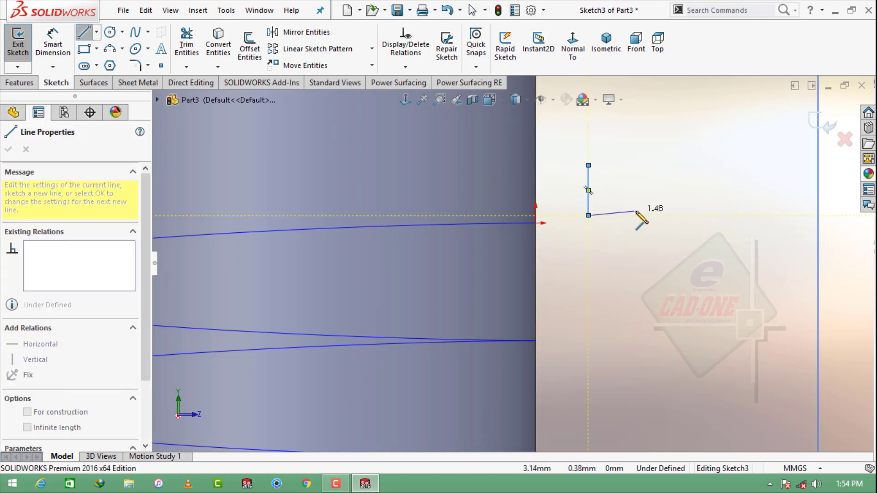
left_click(641, 215)
left_click(641, 190)
left_click(589, 166)
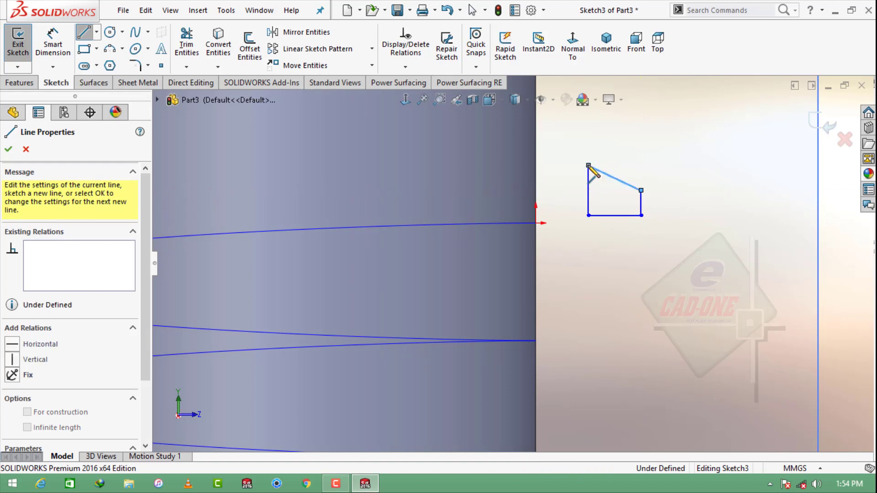
Dimension the profile's horizontal lower edge at 0.5 mm
left_click(51, 45)
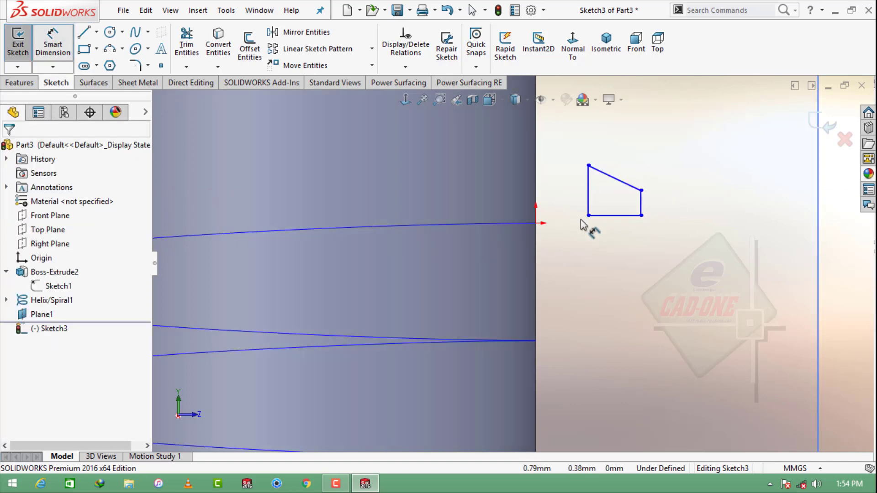
left_click(620, 216)
left_click(617, 262)
type("0.5")
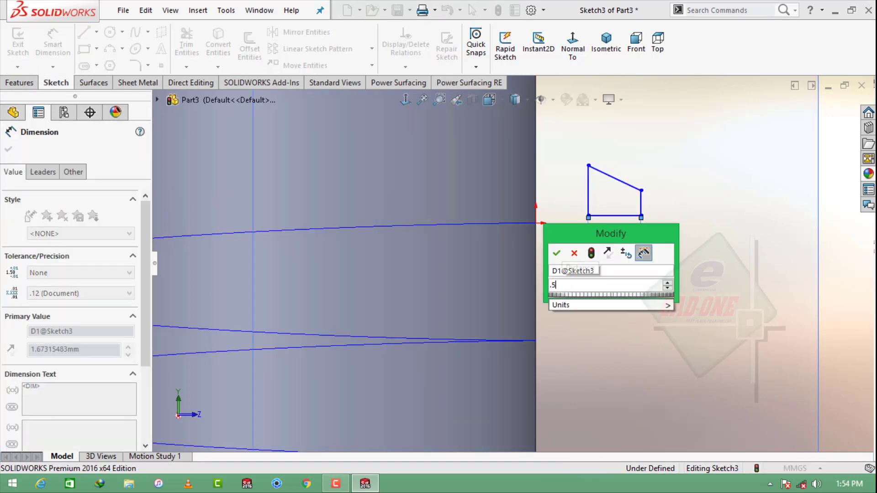
key("Return")
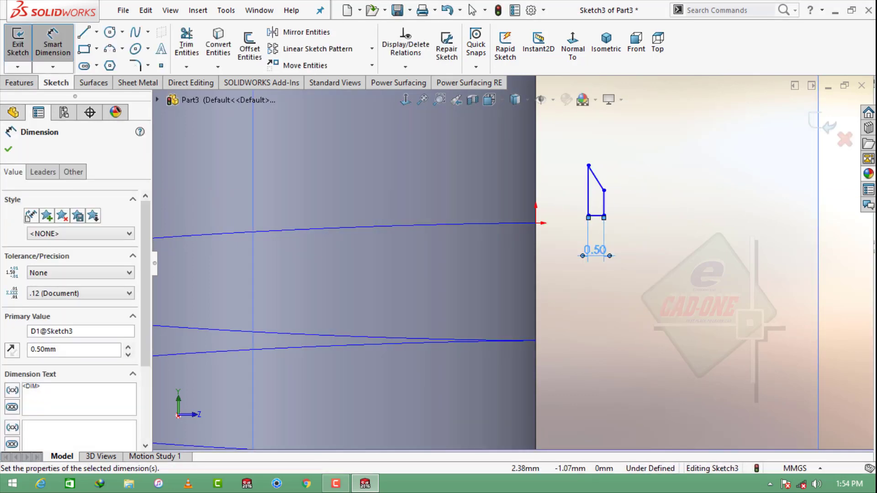
Change the lower edge's dimension to 2 mm
double_click(595, 251)
type("2")
key("Return")
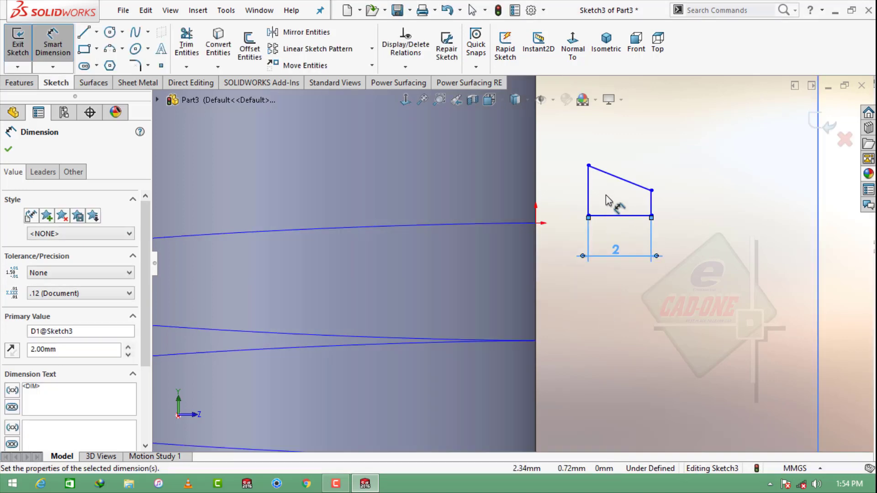
Dimension the profile's outer short vertical edge at 0.5 mm and its inner vertical edge at 1.375 mm
left_click(651, 204)
left_click(701, 202)
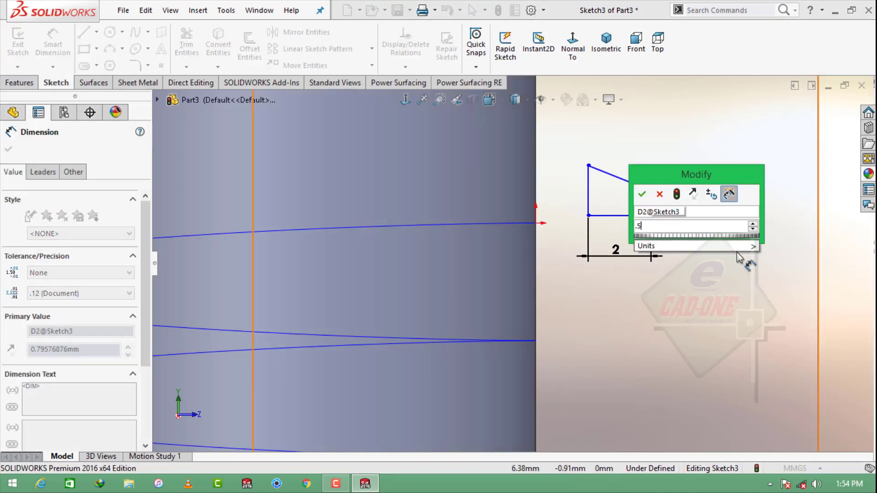
type("0.5")
key("Return")
left_click(590, 196)
left_click(562, 196)
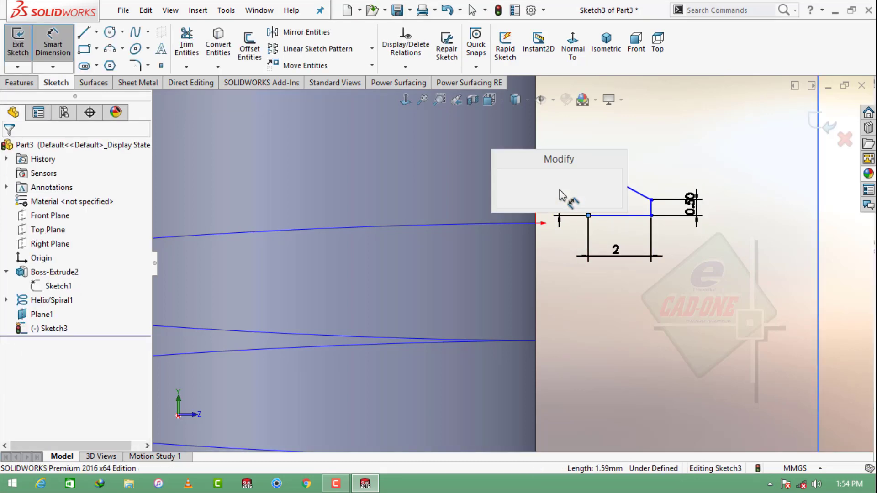
type("1.375")
key("Return")
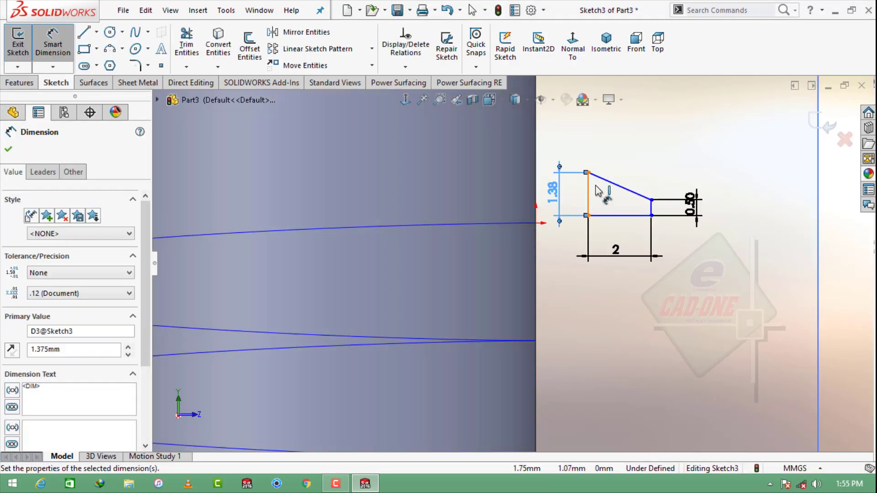
key("Escape")
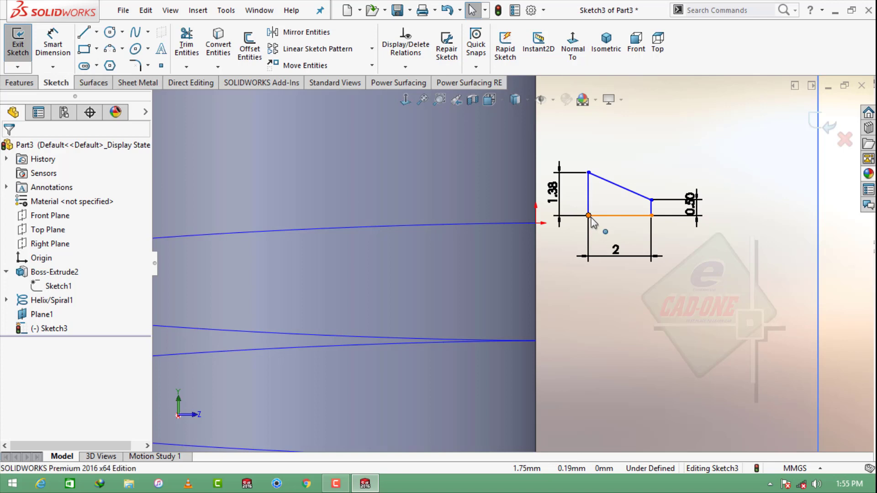
Add a relation that fixes the profile's inner lower corner onto the helix at the cylinder's surface
left_click(589, 216)
left_click(530, 223, "ctrl")
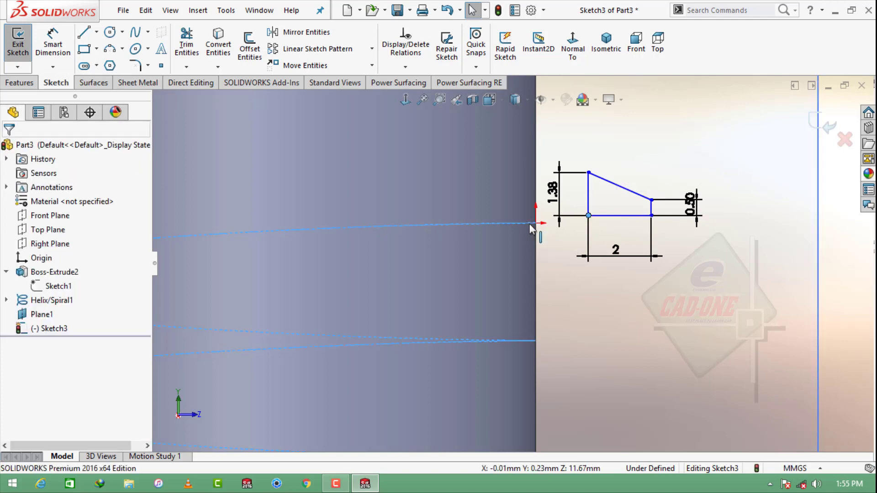
left_click(567, 171)
key("Escape")
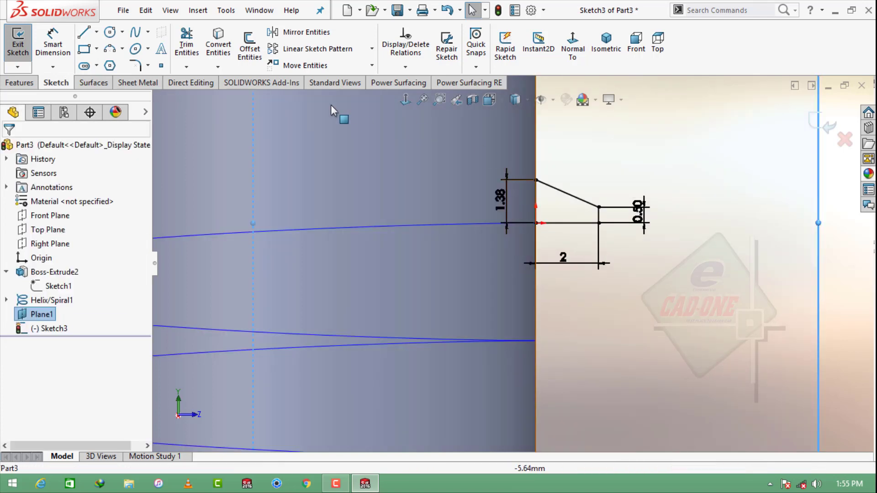
Mirror the profile's four lines about its horizontal lower edge, keeping the originals
left_click(301, 32)
left_click(553, 193)
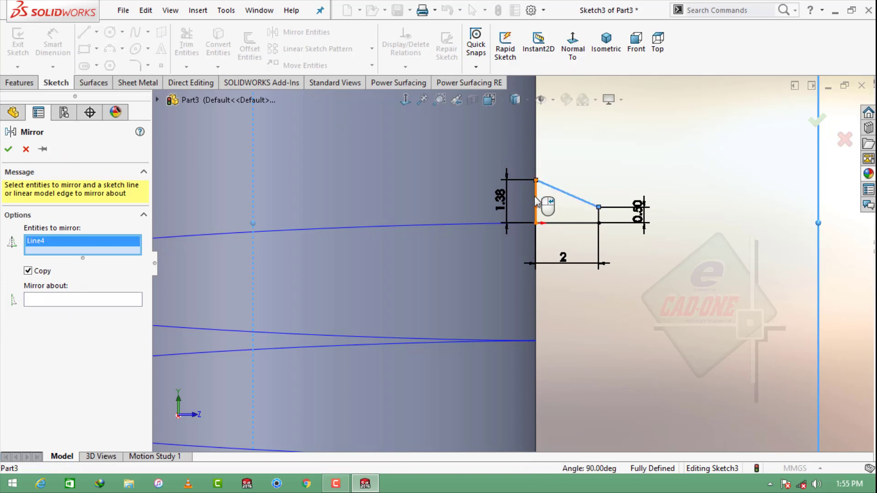
left_click(536, 204)
left_click(598, 214)
left_click(567, 223)
left_click(85, 336)
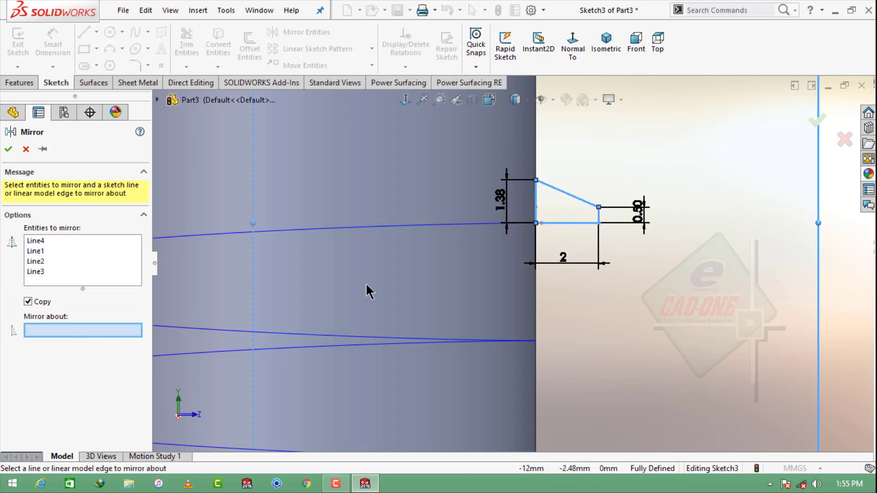
left_click(554, 223)
left_click(8, 149)
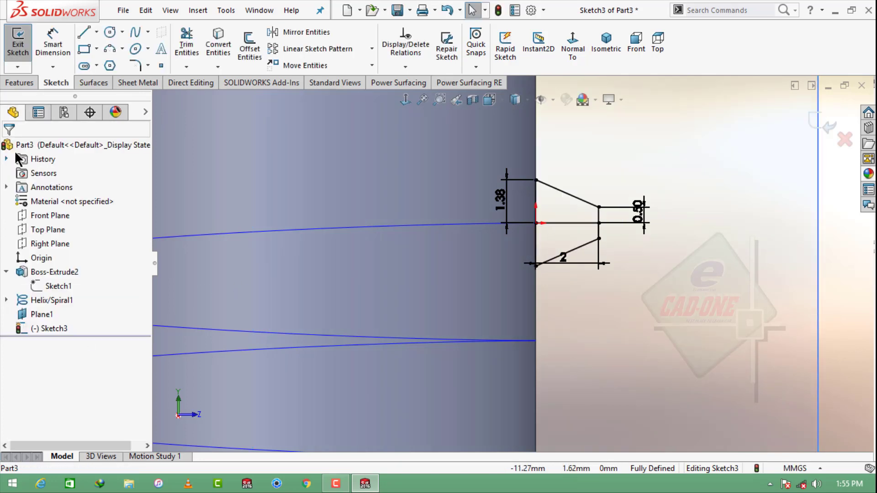
Trim away the horizontal middle line so the mirrored profile becomes a single closed trapezoid
left_click(186, 45)
left_click_drag(550, 196, 553, 247)
key("Escape")
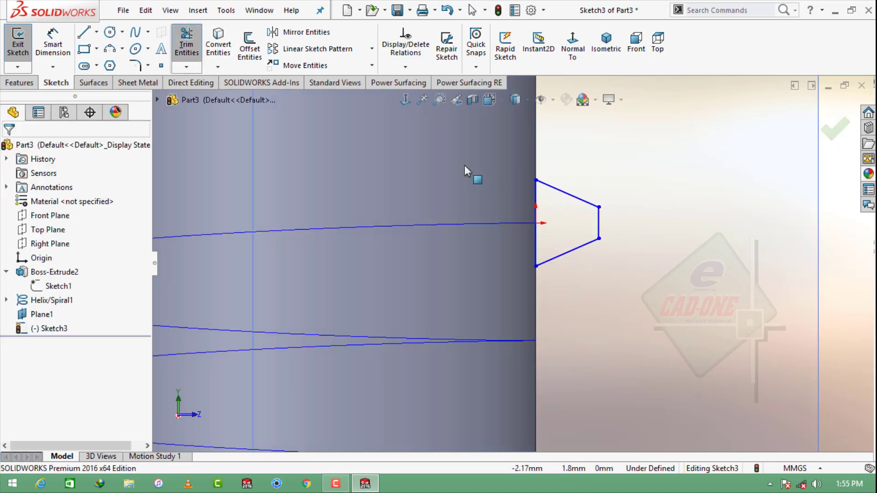
Create a swept boss with the trapezoid sketch as profile and the helix as path
left_click(130, 32)
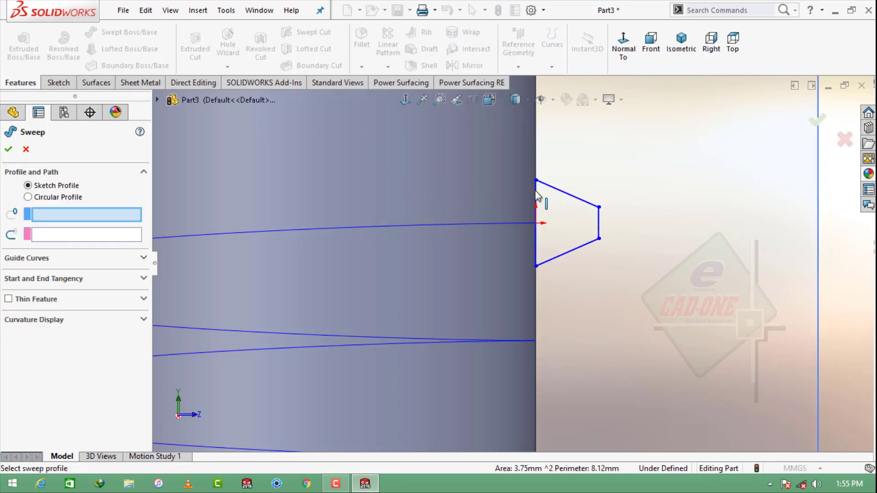
left_click(553, 194)
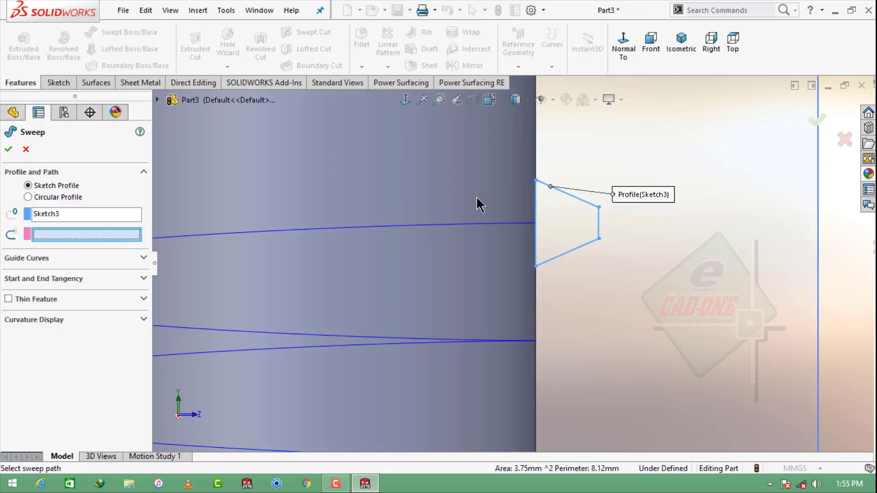
left_click(431, 224)
left_click(8, 149)
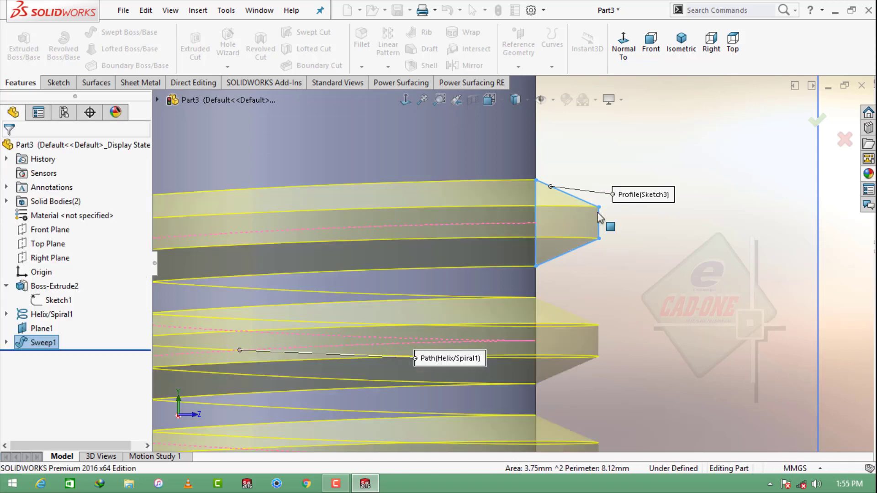
Hide Plane1 and the helix curve
left_click(632, 257)
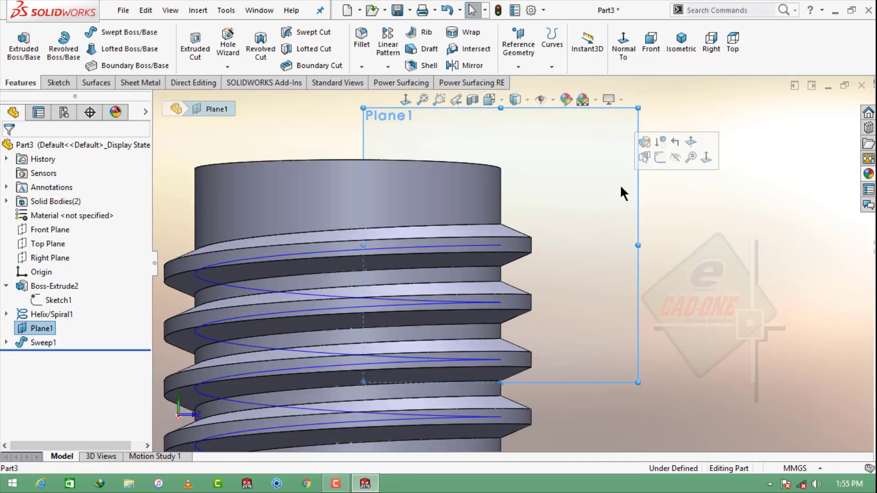
left_click(669, 168)
middle_click_drag(608, 243, 538, 240)
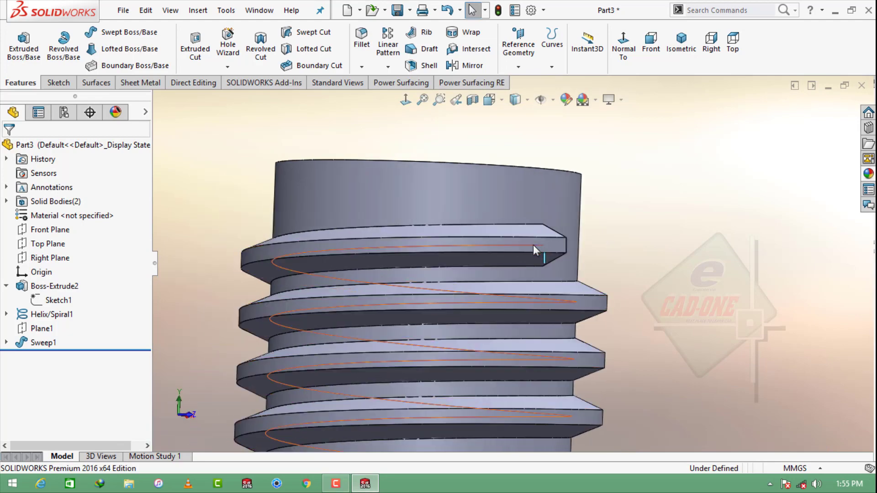
left_click(533, 247)
left_click(584, 206)
Create a reference plane on the thread's upper end face with a 0 mm offset
middle_click_drag(629, 237, 505, 260)
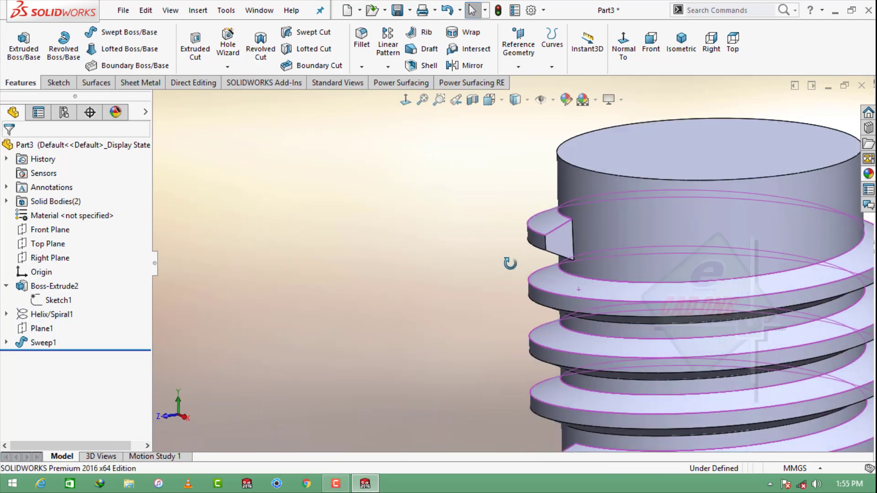
scroll(607, 270, "down", 3)
left_click(530, 233)
left_click(522, 63)
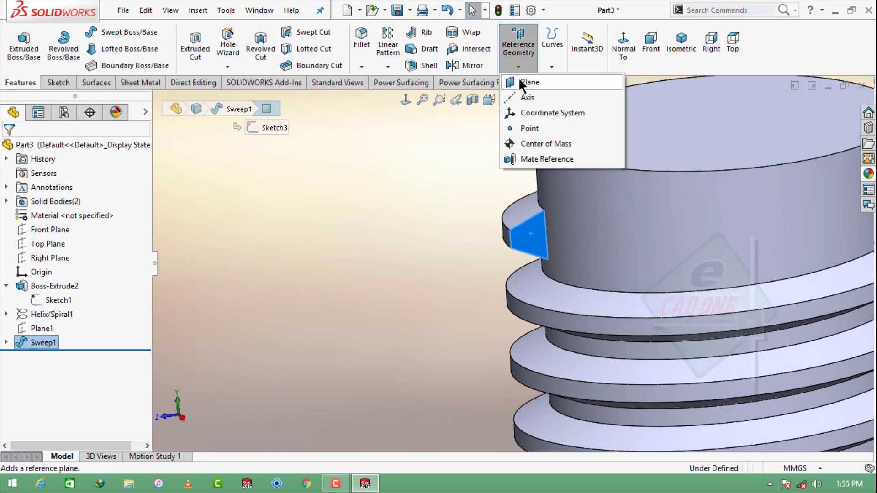
left_click(519, 78)
type("00.00mm")
key("Return")
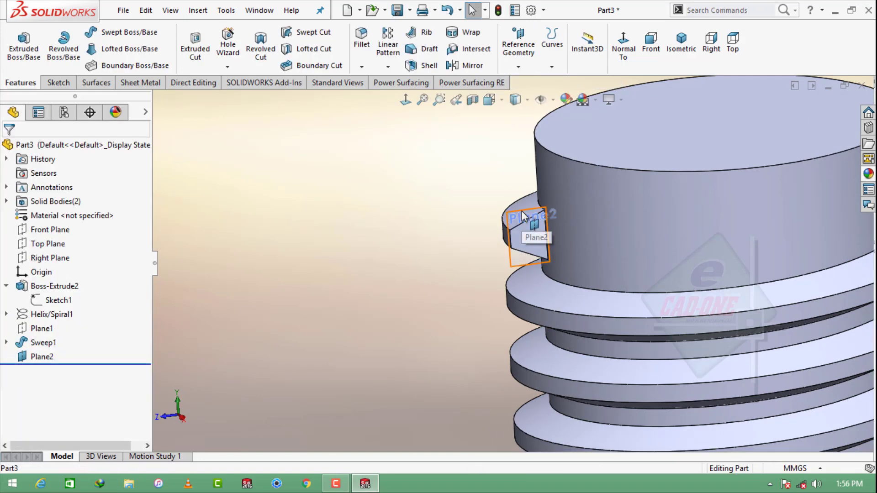
Start a sketch on Plane2, viewed normal to it, and convert the thread's upper end face into sketch lines
left_click(522, 215)
left_click(566, 173)
left_click(572, 48)
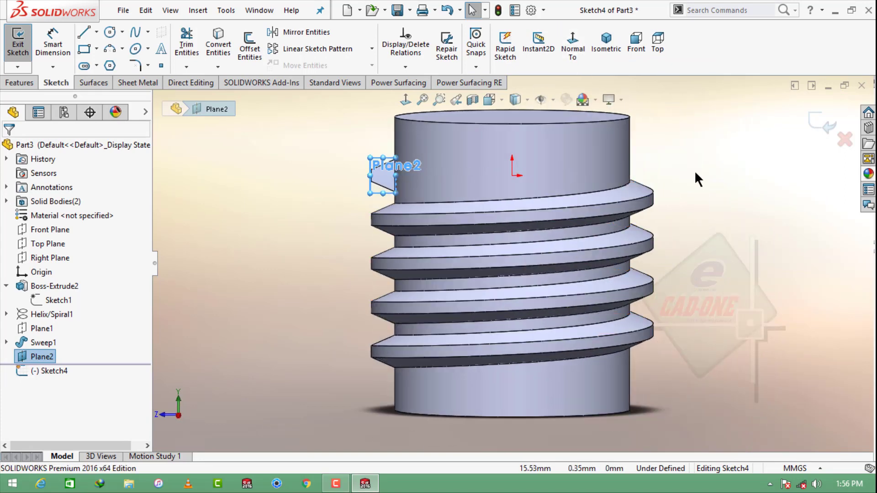
scroll(472, 172, "down", 5)
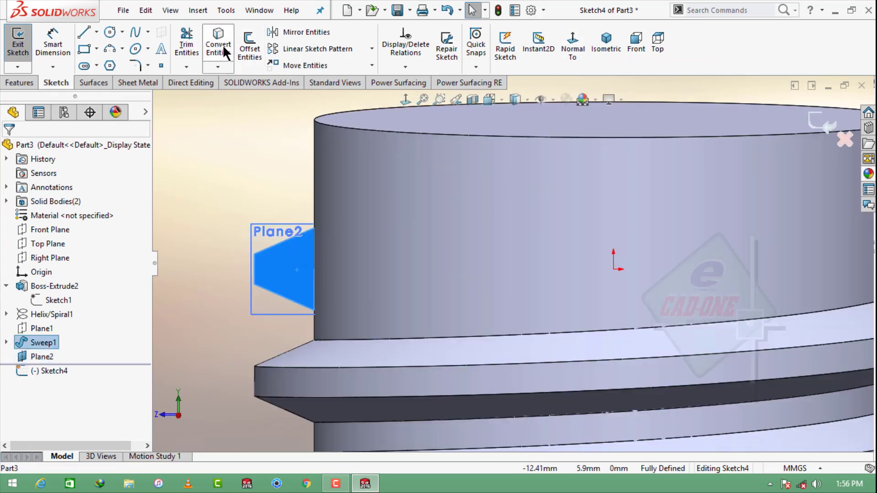
left_click(223, 52)
Draw a horizontal centerline about 7.54 mm long inward from the inner edge's midpoint and a vertical centerline up from its end
left_click(97, 32)
left_click(115, 63)
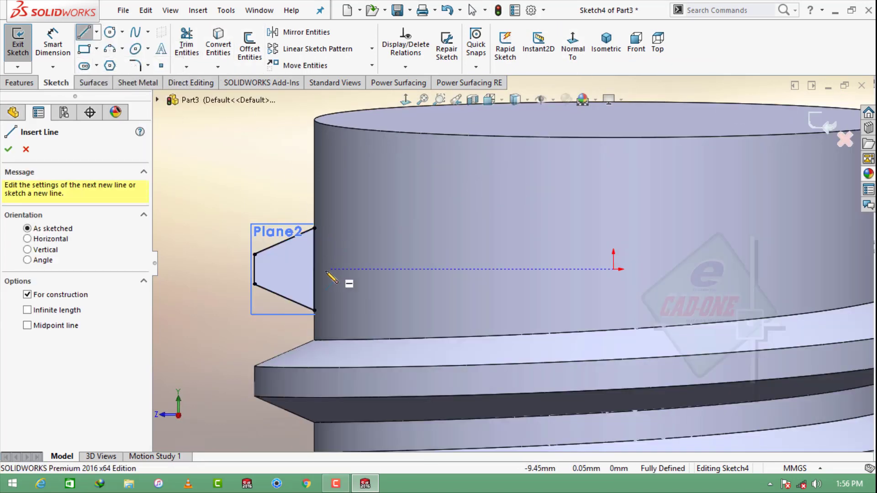
left_click(314, 269)
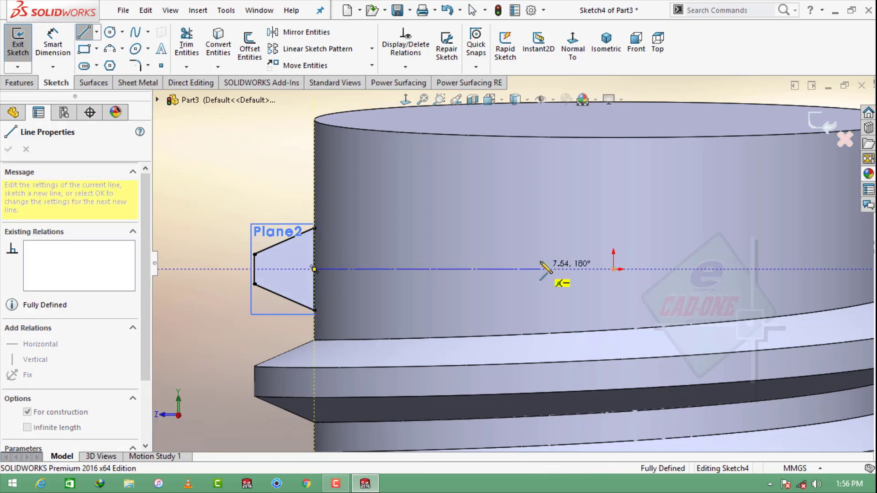
left_click(541, 269)
left_click(541, 153)
Dimension the horizontal centerline at 7.5 mm
key("d")
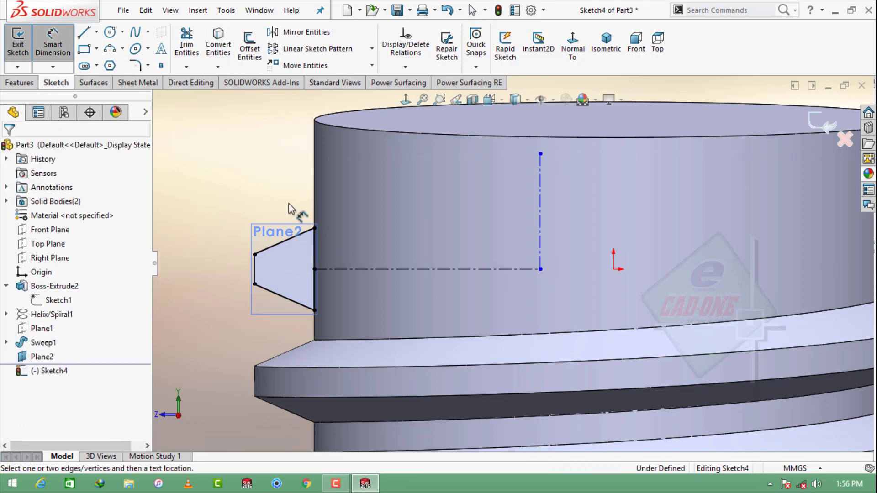
left_click(448, 270)
left_click(450, 292)
type("7.5")
key("Return")
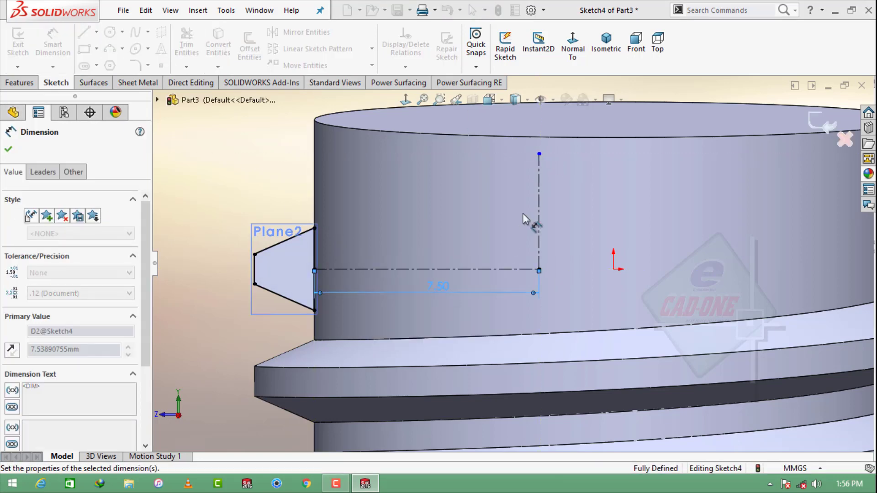
Revolve the trapezoid region 360 degrees about the vertical centerline as a separate body, with Merge result off
left_click(19, 83)
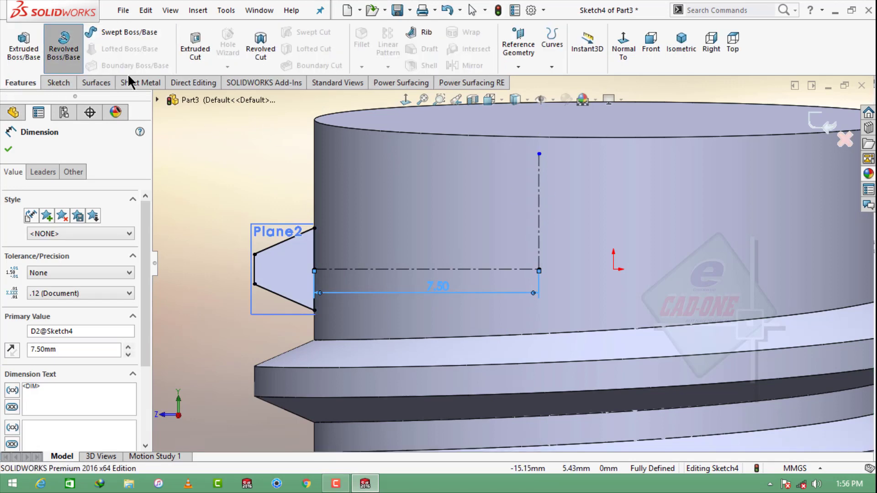
left_click(64, 48)
left_click(554, 194)
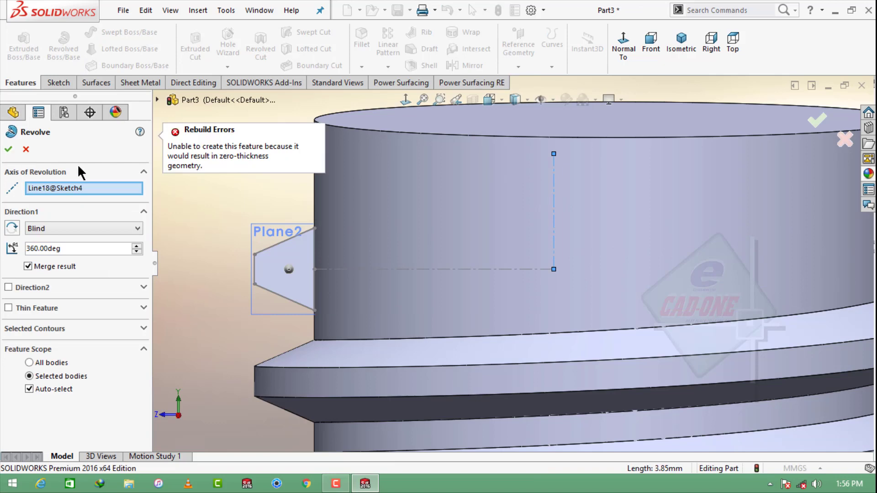
left_click(45, 329)
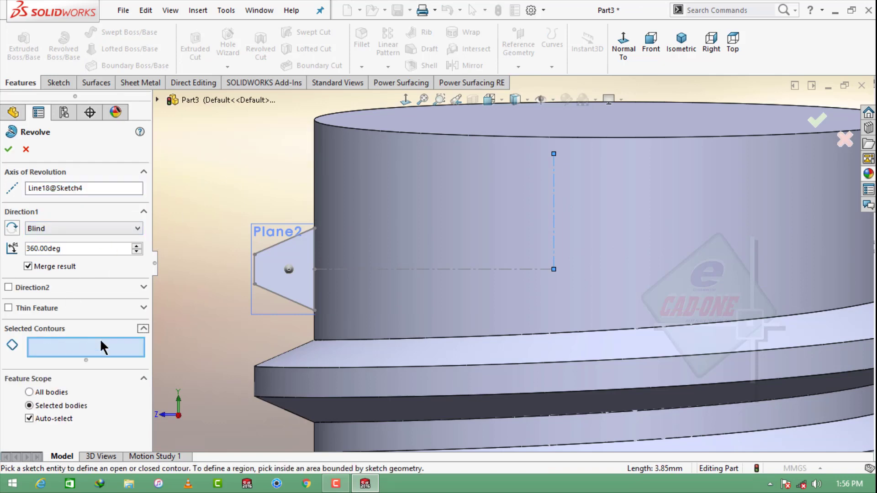
left_click(281, 274)
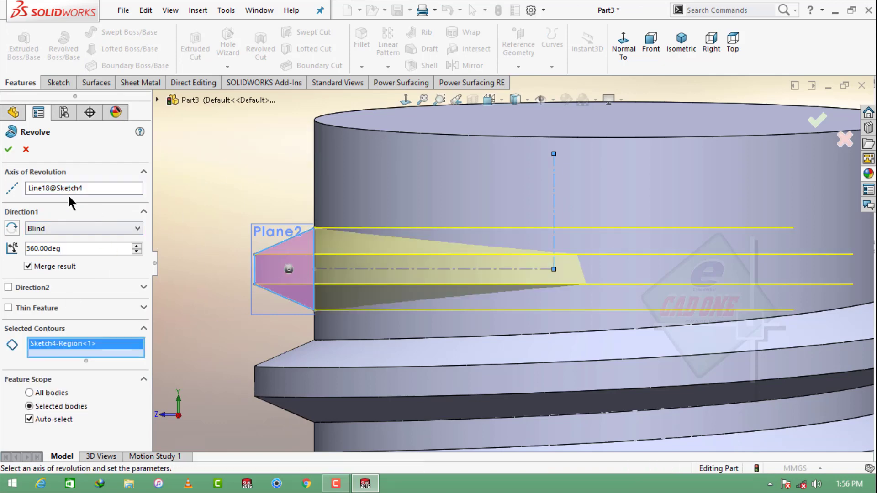
left_click(8, 150)
left_click(28, 266)
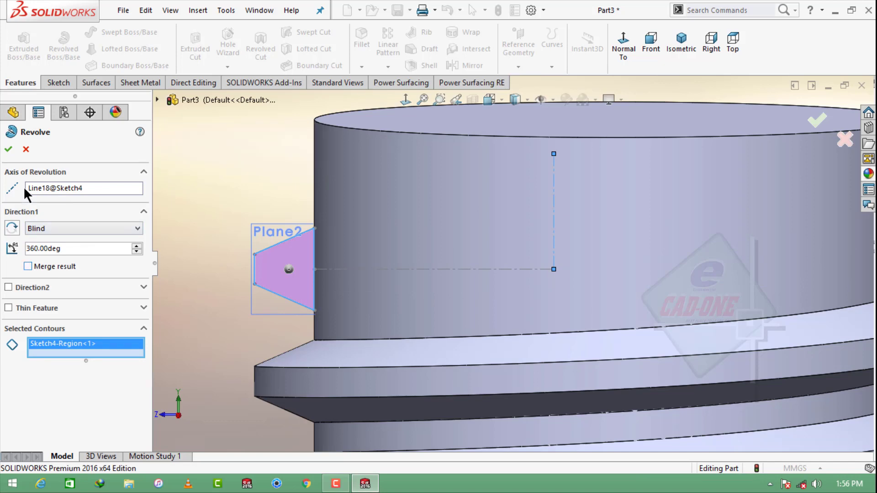
left_click(9, 151)
Create a reference plane on the thread's lower end face with a 0 mm offset
scroll(324, 248, "up", 3)
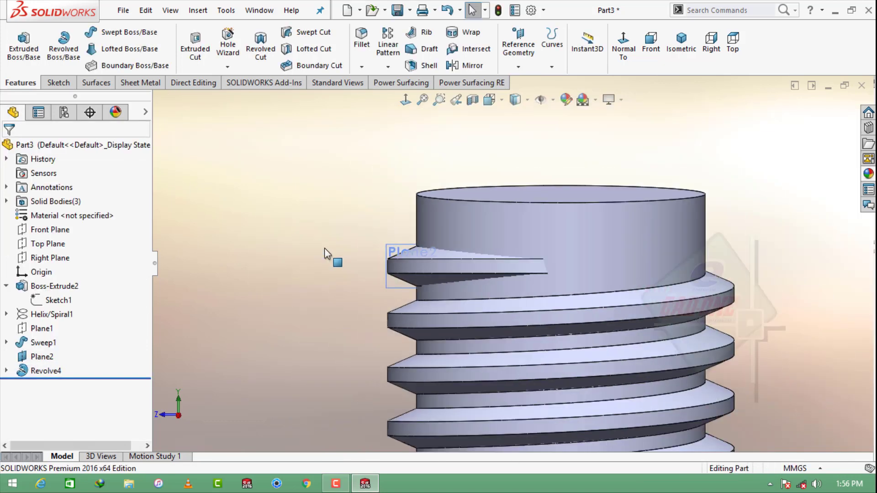
middle_click_drag(324, 248, 382, 244)
scroll(543, 323, "up", 2)
middle_click_drag(542, 322, 539, 358)
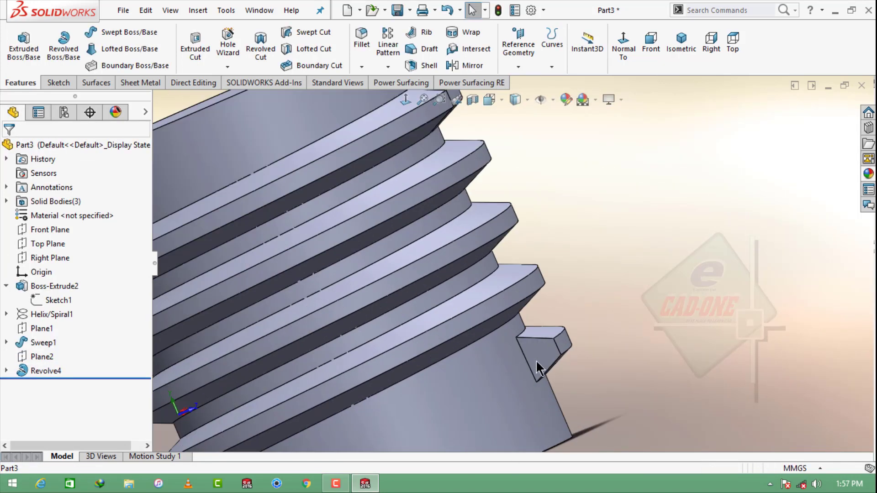
left_click(537, 360)
left_click(518, 45)
left_click(525, 83)
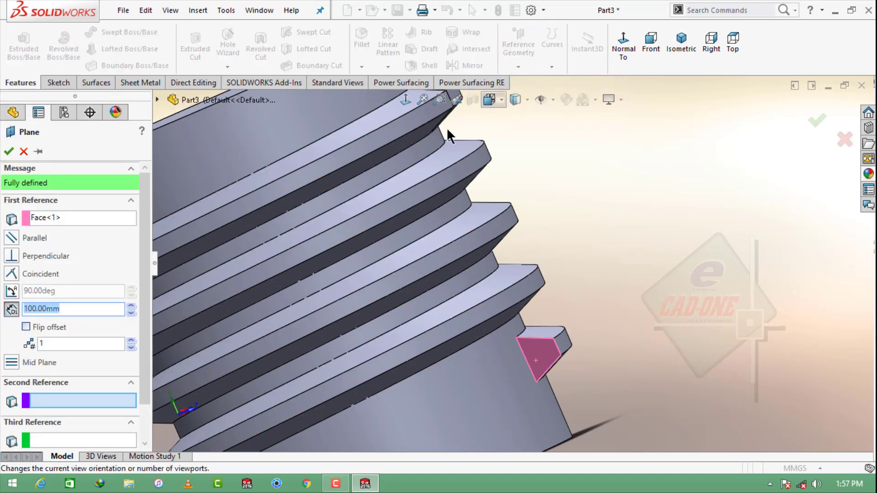
type("0")
left_click(9, 151)
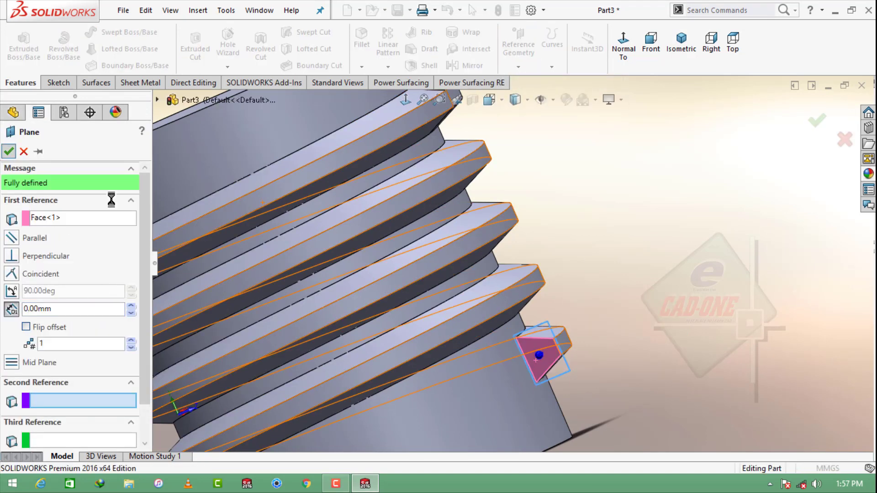
Start a sketch on Plane3, viewed normal to it, and convert the thread's lower end face into sketch lines
left_click(566, 375)
left_click(602, 319)
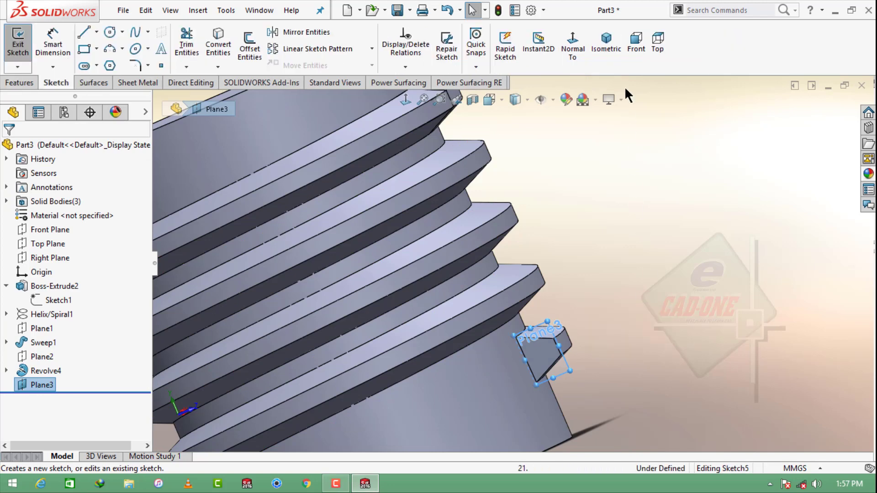
left_click(573, 46)
scroll(631, 368, "down", 5)
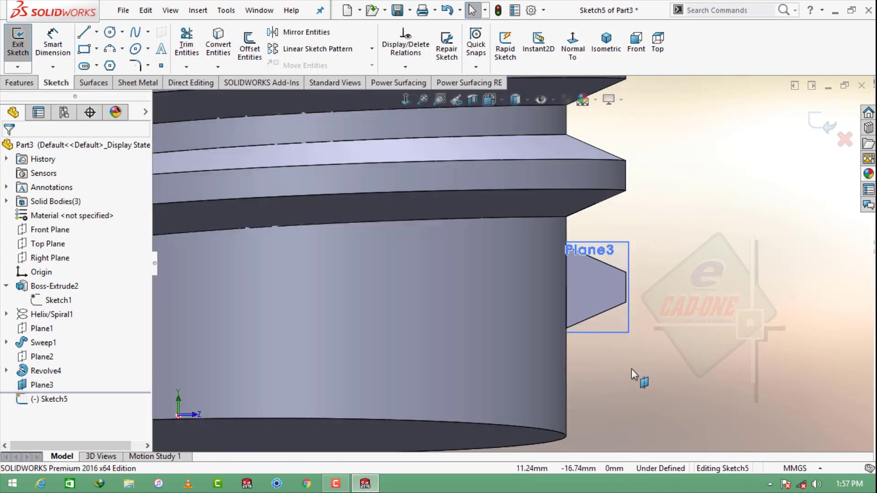
left_click(585, 288)
left_click(224, 43)
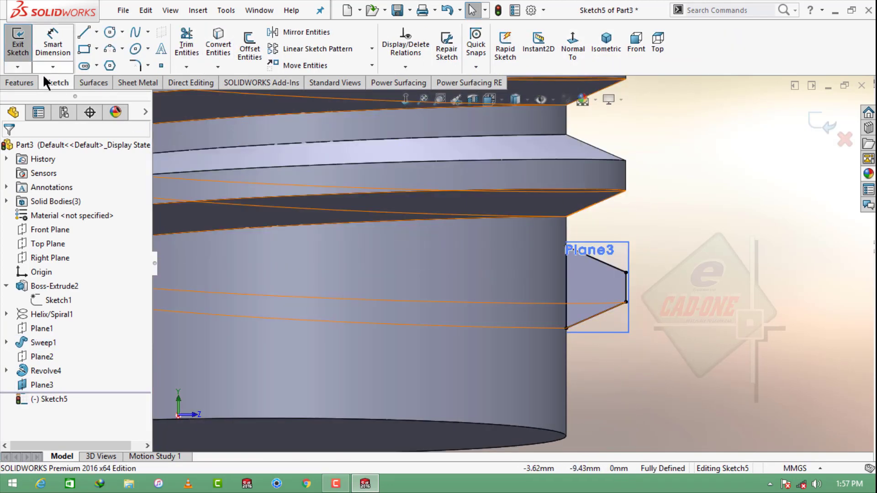
Draw a horizontal centerline inward from the inner edge's midpoint and a second centerline about 2.77 mm long down from its end
left_click(96, 32)
left_click(100, 60)
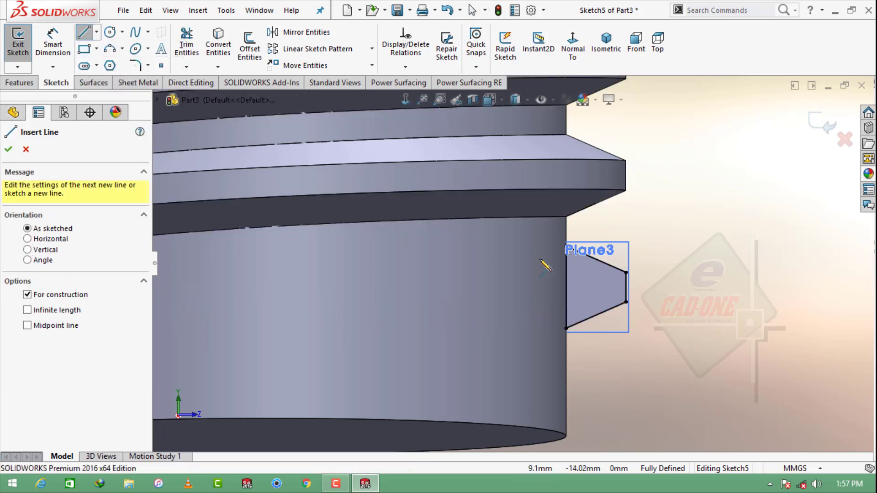
left_click(567, 287)
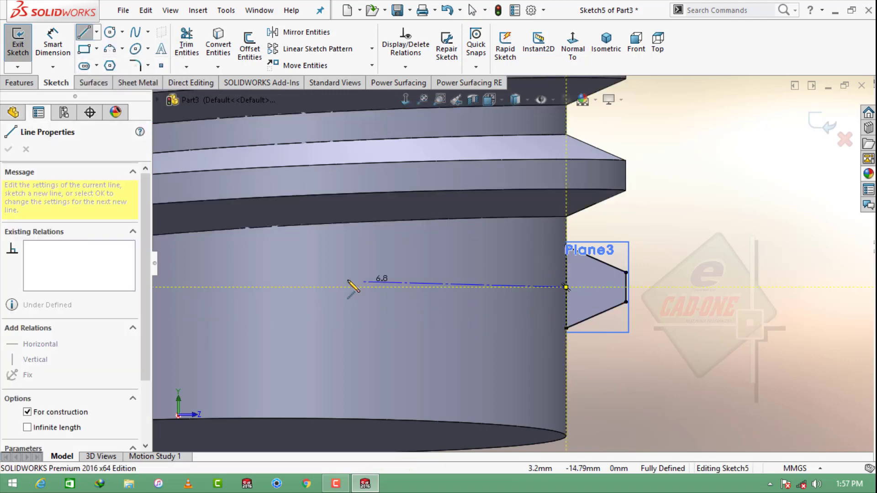
left_click(298, 287)
double_click(291, 369)
key("Escape")
Add a vertical relation to the short downward centerline
left_click(296, 308)
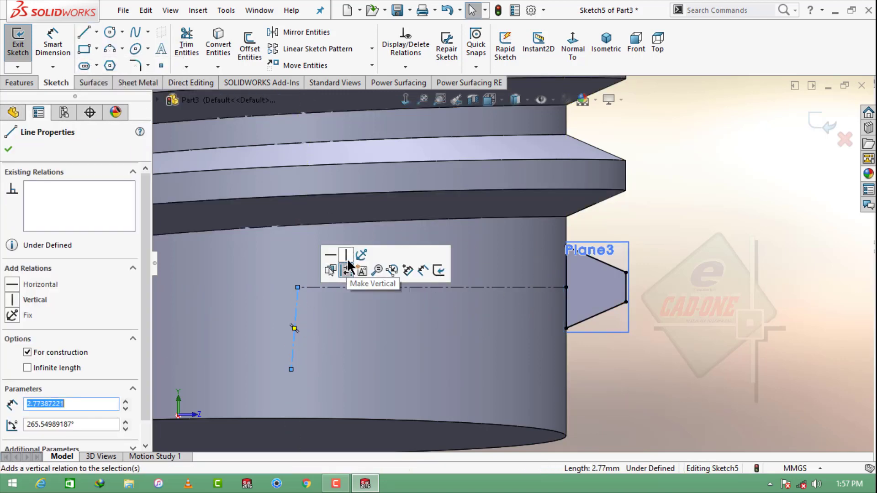
left_click(347, 259)
key("Escape")
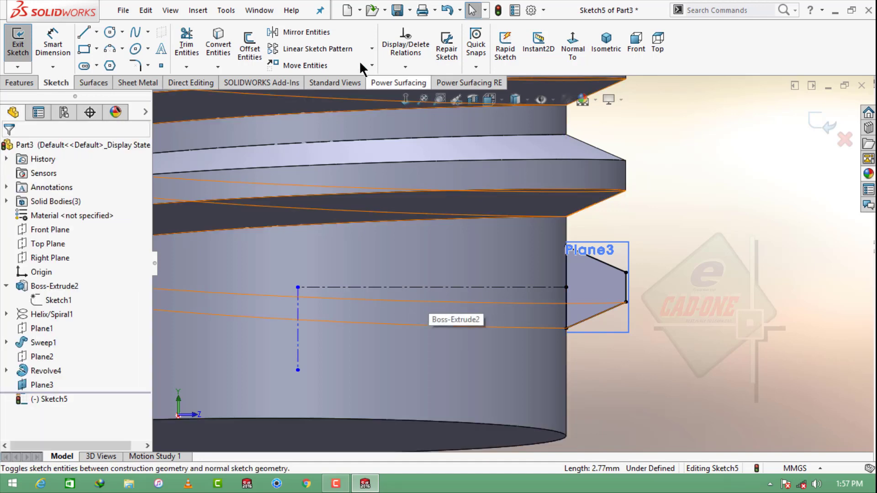
Revolve the lower thread-end profile 120 degrees about the short vertical centerline as a separate body, without merging
left_click(17, 83)
left_click(65, 45)
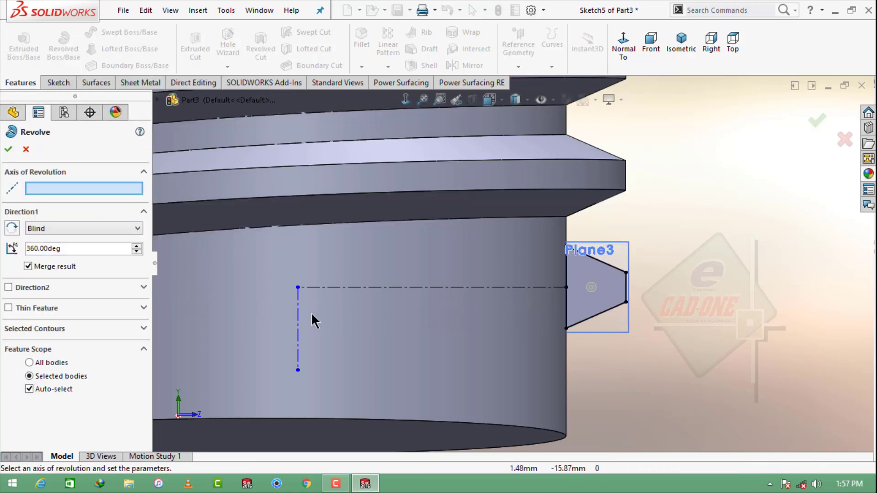
left_click(299, 307)
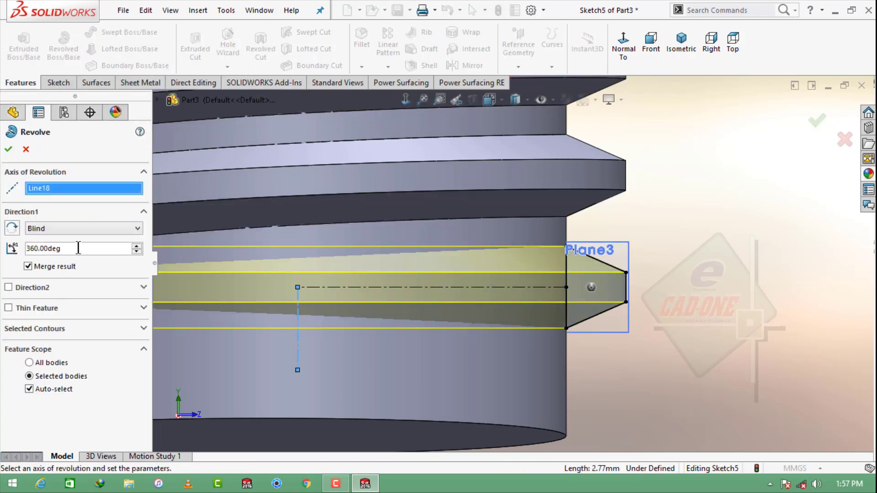
type("120")
key("Return")
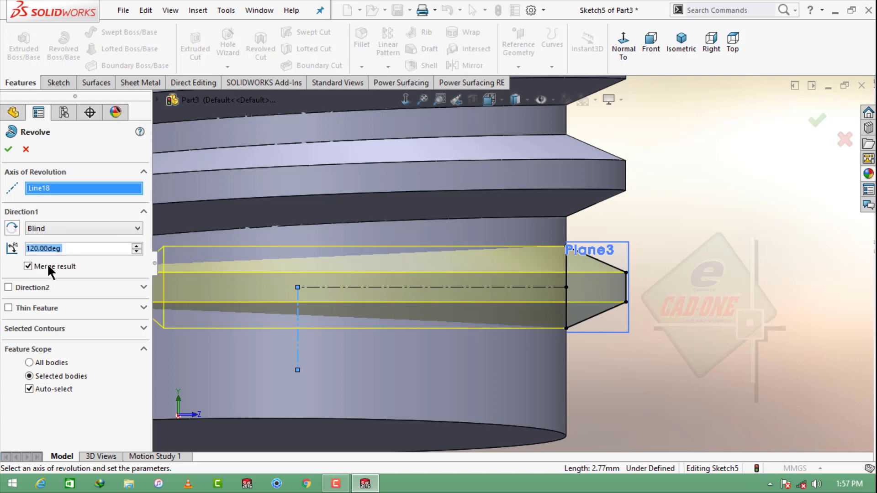
left_click(31, 265)
left_click(8, 149)
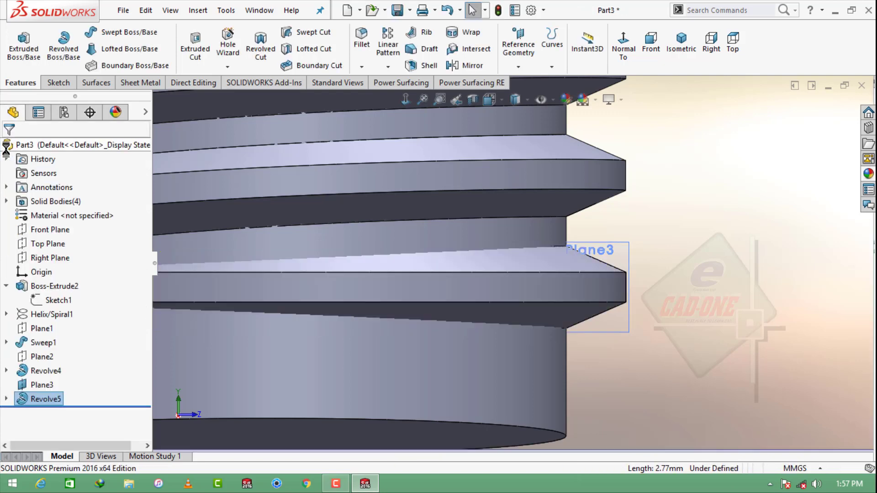
Edit the lower run-out's sketch, dimension the horizontal centerline to 8 mm and exit the sketch
scroll(647, 281, "up", 5)
middle_click_drag(648, 281, 507, 294)
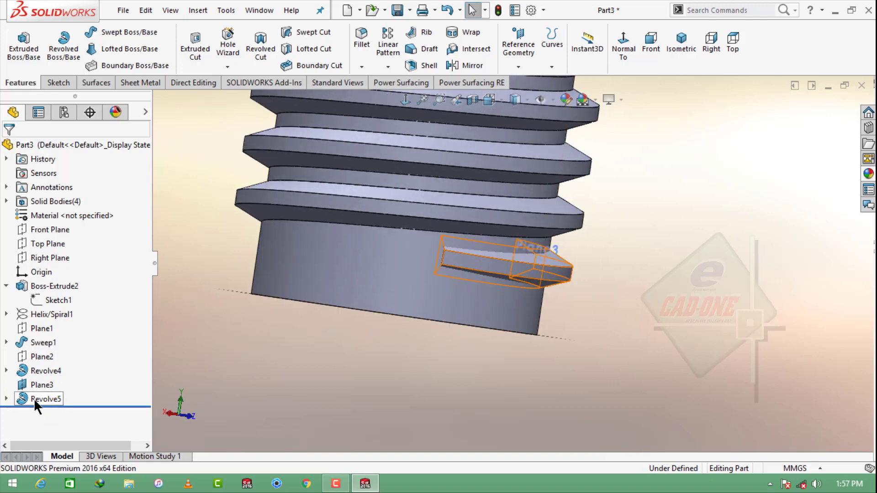
left_click(5, 398)
left_click(51, 376)
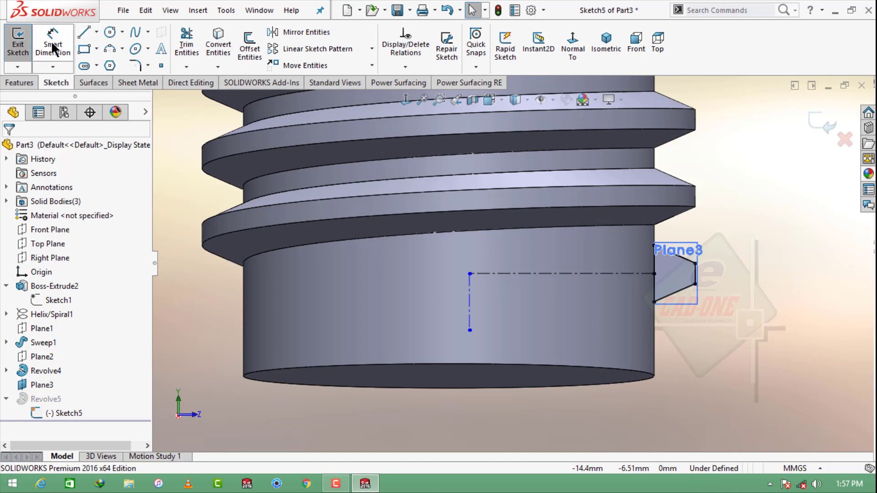
left_click(52, 48)
left_click(554, 274)
left_click(557, 312)
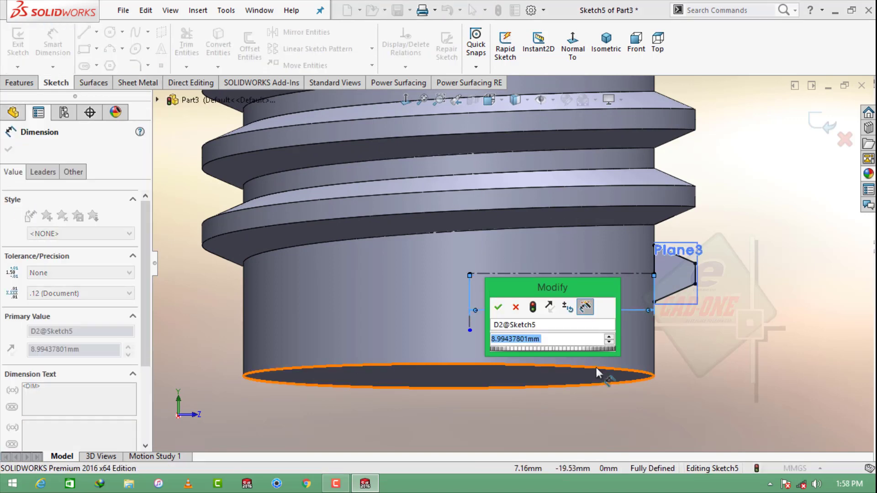
type("8")
key("Return")
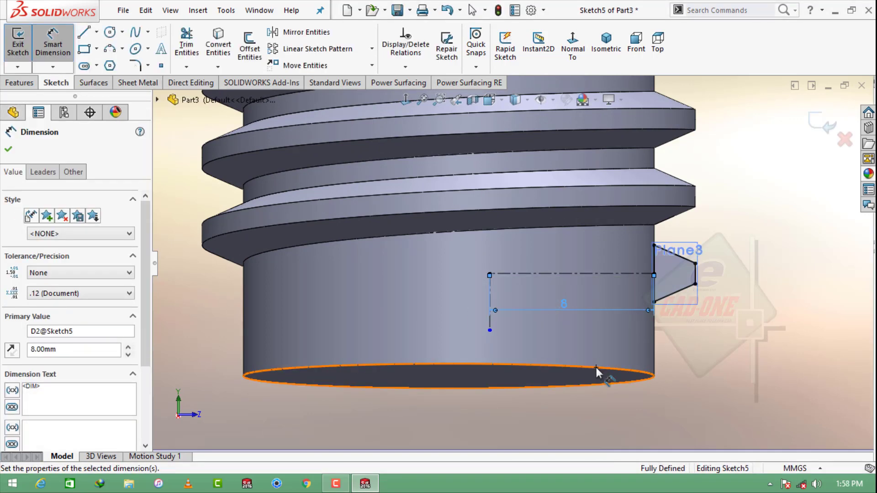
left_click(9, 150)
left_click(819, 120)
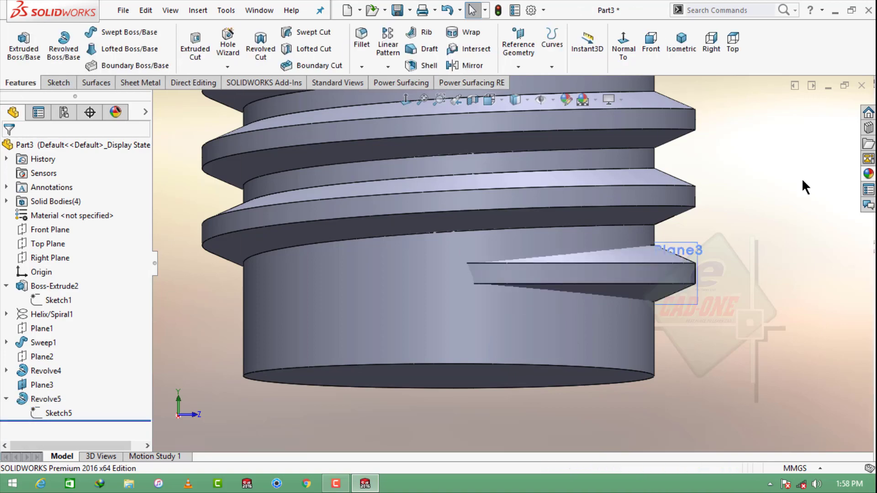
Combine the swept thread and its two revolved run-outs into one body using the Add operation
middle_click_drag(701, 224, 698, 256)
left_click(679, 44)
middle_click_drag(622, 235, 525, 246)
left_click(192, 82)
left_click(27, 185)
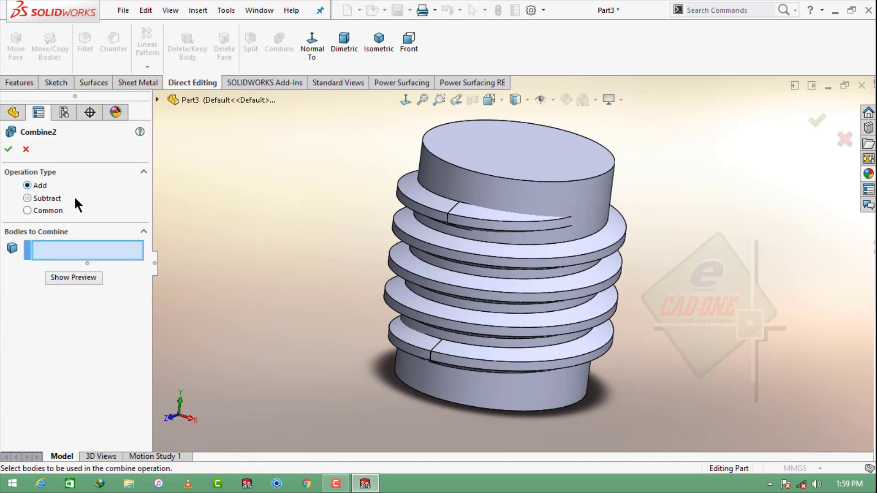
left_click(426, 207)
left_click(471, 214)
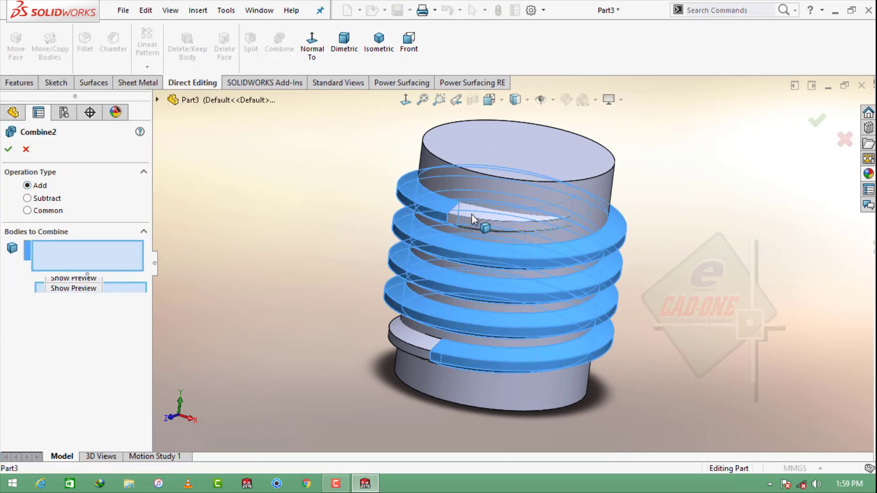
left_click(409, 350)
left_click(9, 149)
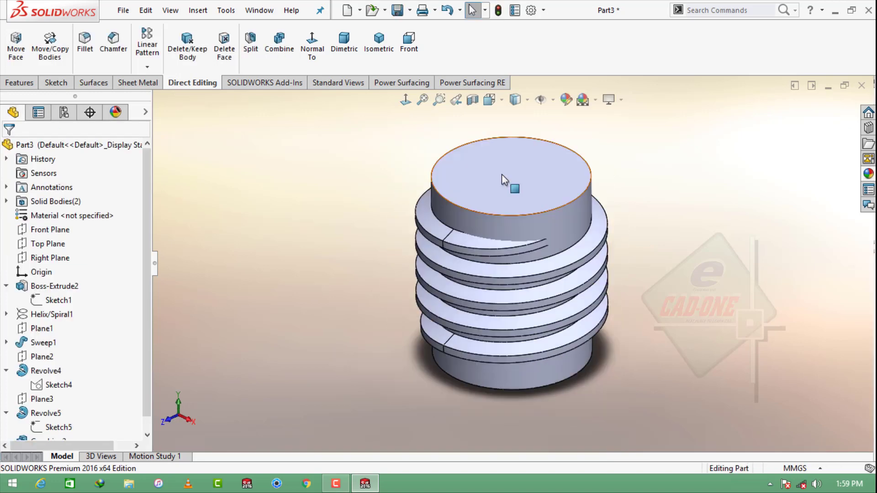
Sketch on the cylinder's top face, viewed normal to it, and offset its circular edge 0.30 mm outward
left_click(507, 181)
left_click(561, 140)
left_click(572, 50)
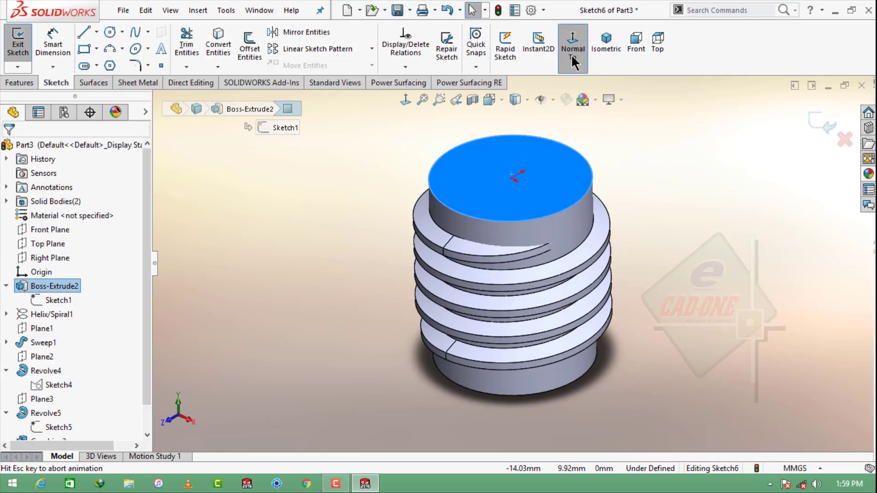
left_click(249, 47)
left_click(425, 233)
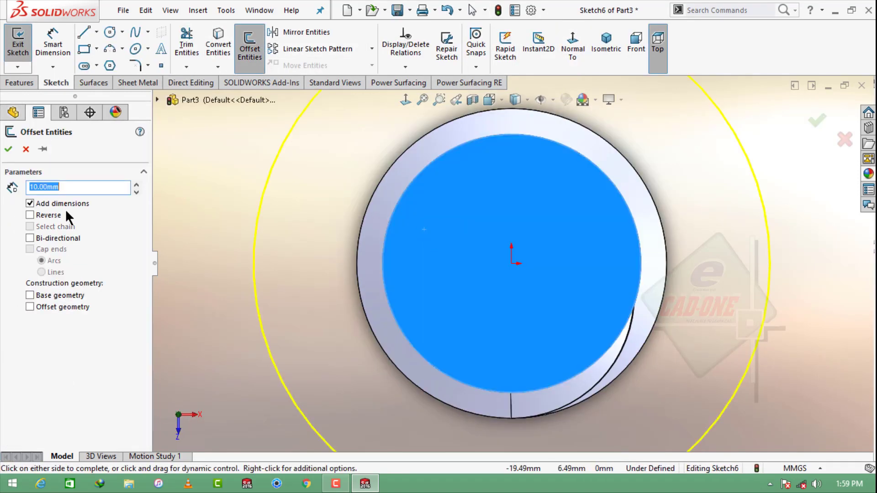
key("Return")
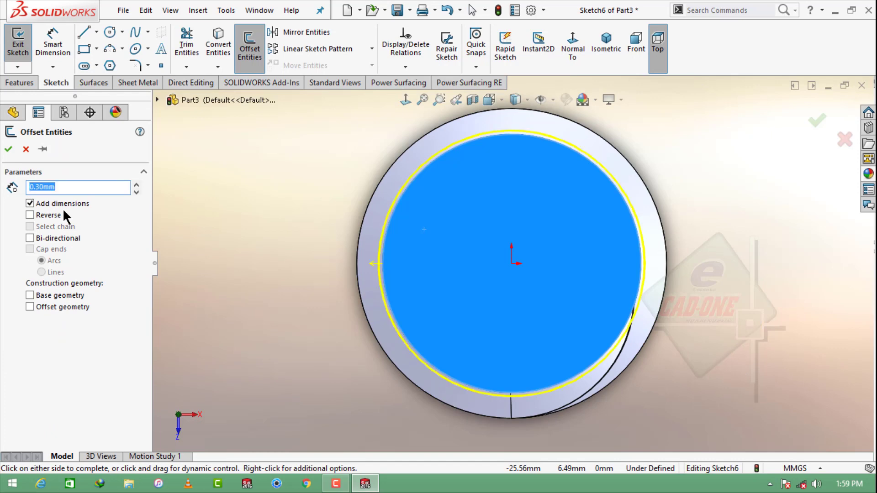
left_click(9, 150)
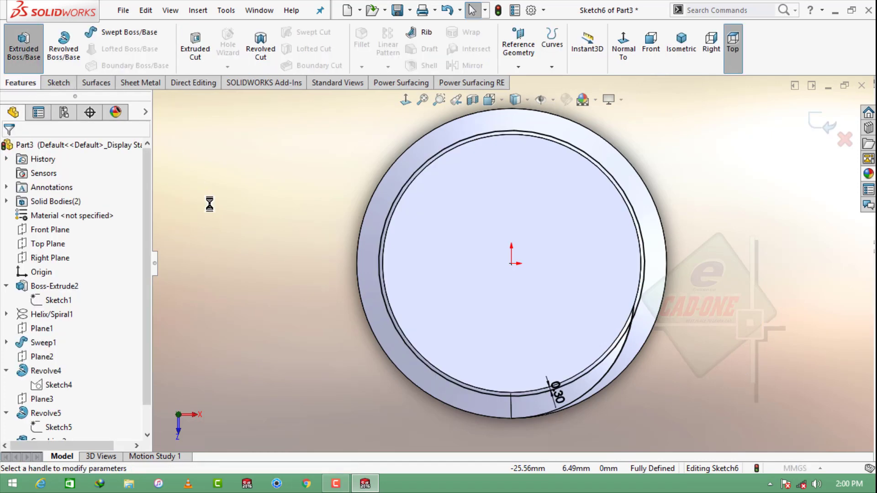
Extrude the offset circle 25 mm in the reversed direction through the cylinder, merging it with the thread
left_click(11, 226)
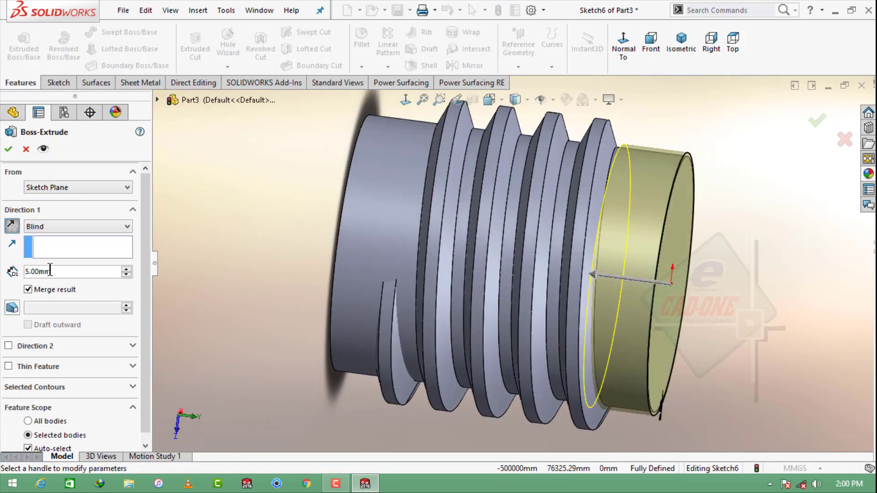
type("25")
key("Return")
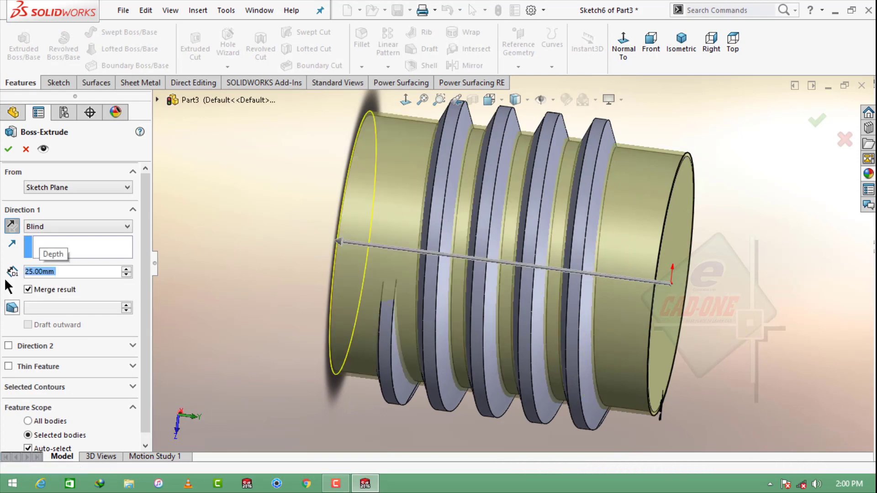
middle_click_drag(502, 205, 522, 145)
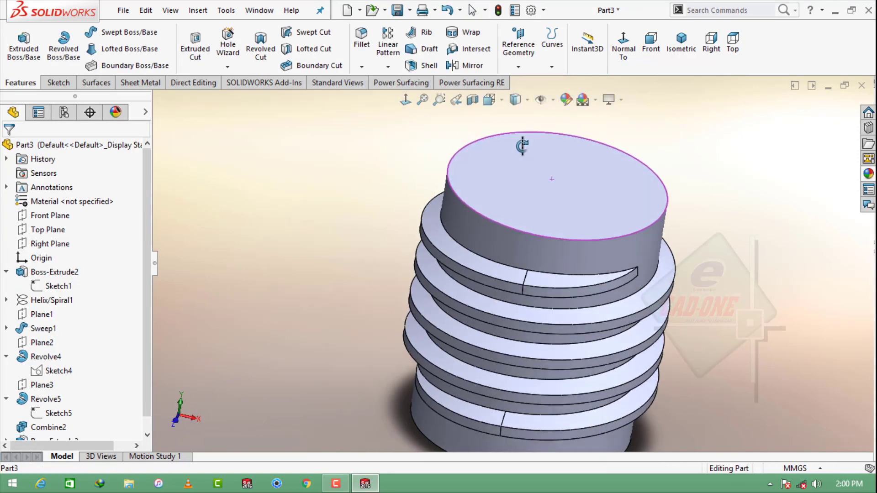
Chamfer the circular edges at both ends of the cylinder by 1 mm at 45 degrees
left_click(207, 83)
left_click(113, 42)
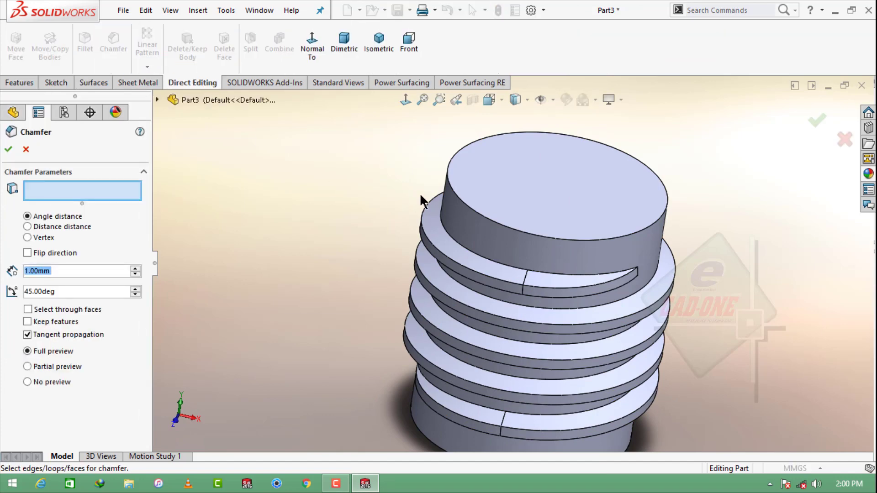
left_click(476, 217)
middle_click_drag(472, 299, 451, 322)
left_click(385, 414)
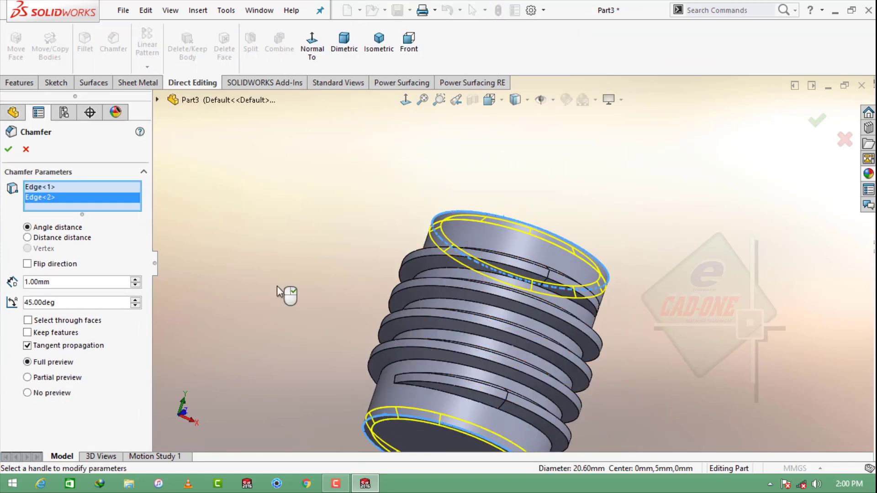
left_click(10, 150)
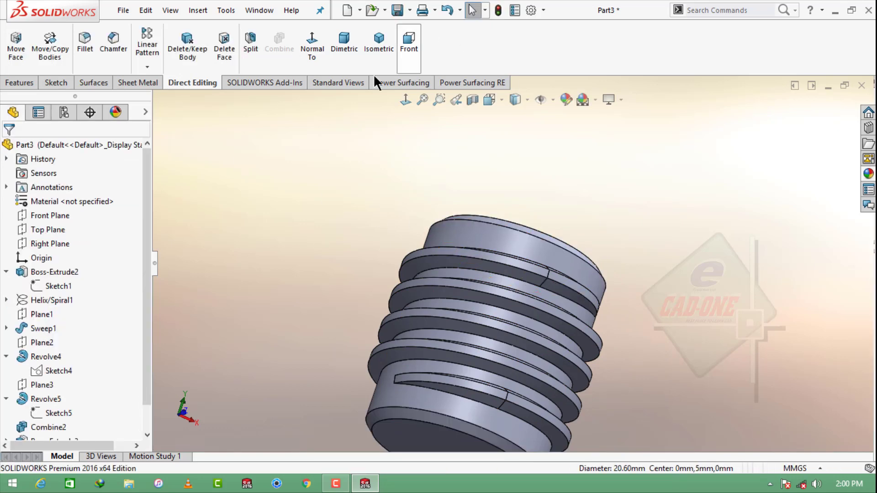
Fillet the upper and lower outer edges of the thread crest with a 0.10 mm radius
left_click(371, 42)
left_click(91, 44)
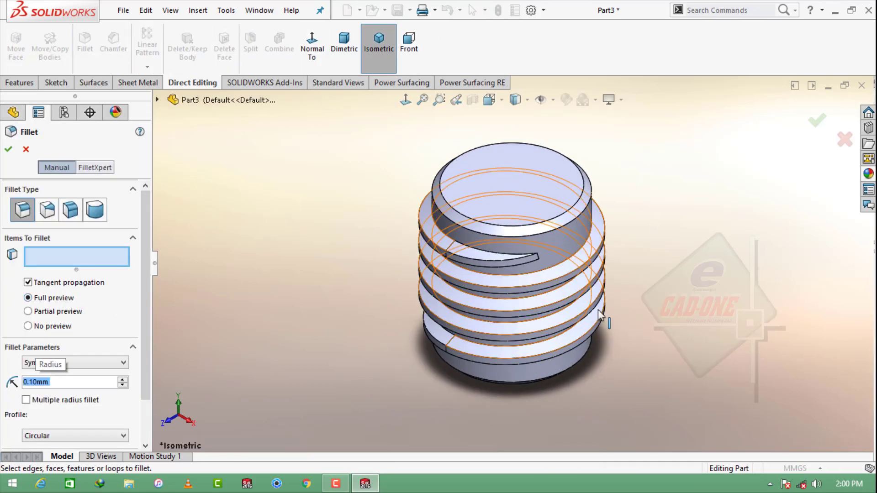
middle_click_drag(599, 315, 486, 198)
left_click(466, 195)
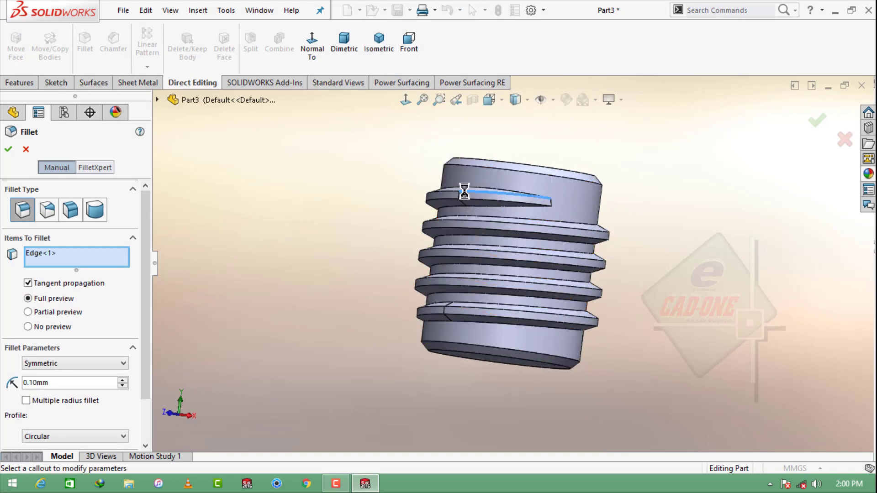
scroll(471, 197, "down", 5)
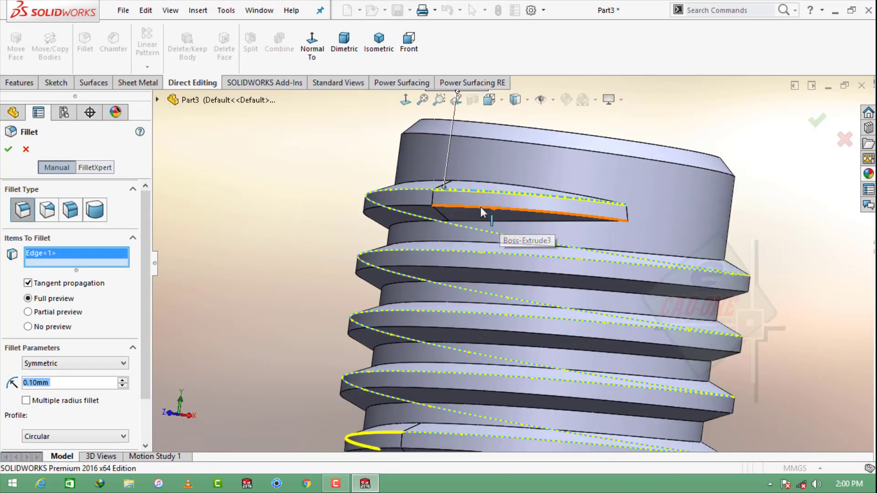
left_click(482, 211)
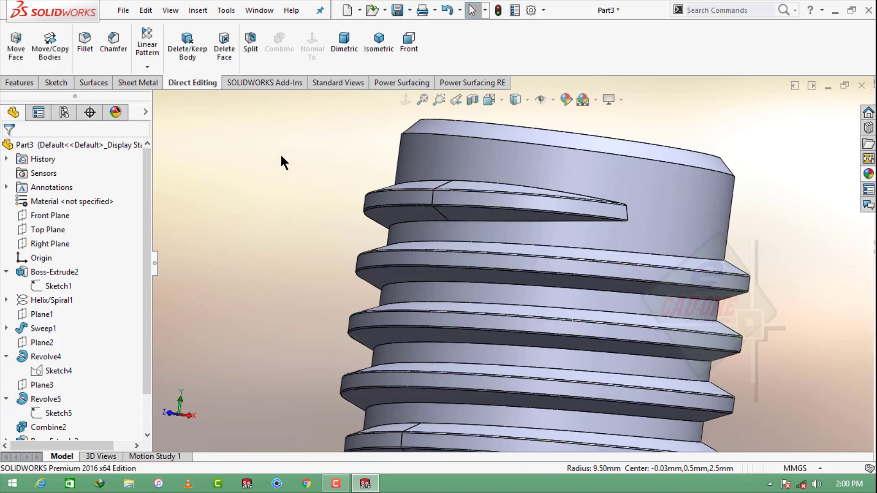
Fillet the root edge where the thread meets the cylinder with a 0.10 mm radius
left_click(85, 44)
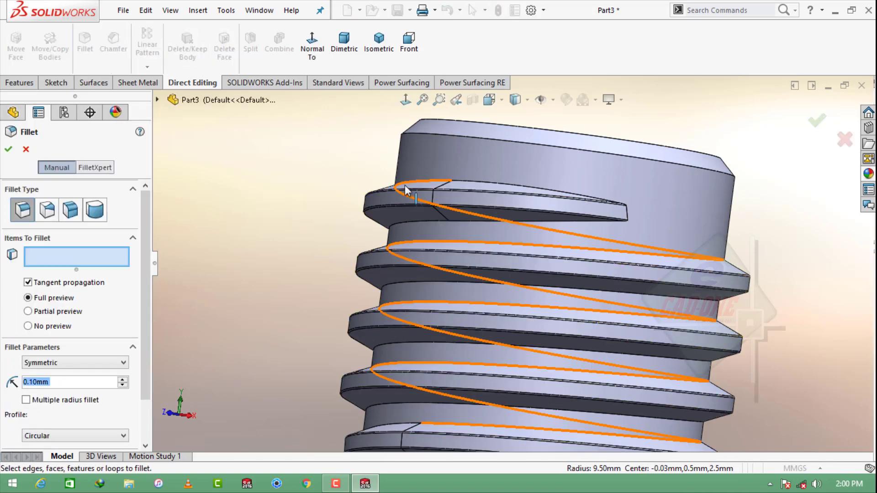
left_click(465, 185)
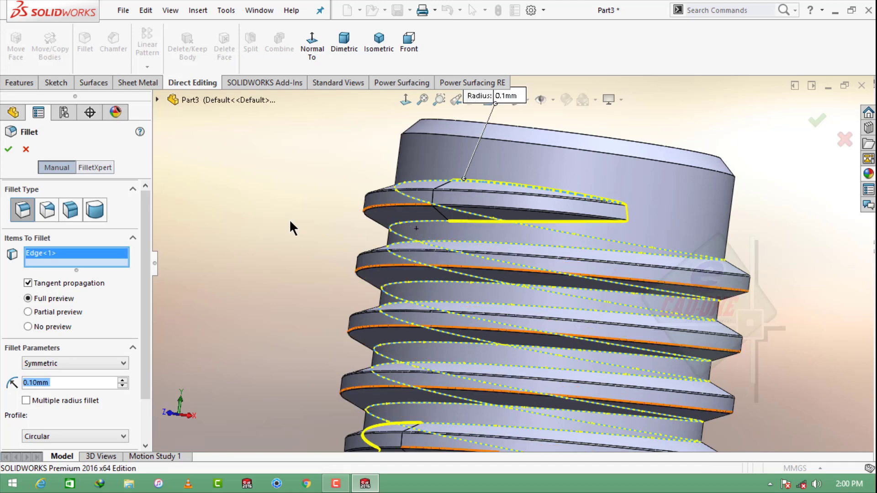
mouse_move(282, 219)
middle_mouse_down()
mouse_move(309, 232)
mouse_move(290, 235)
middle_mouse_up()
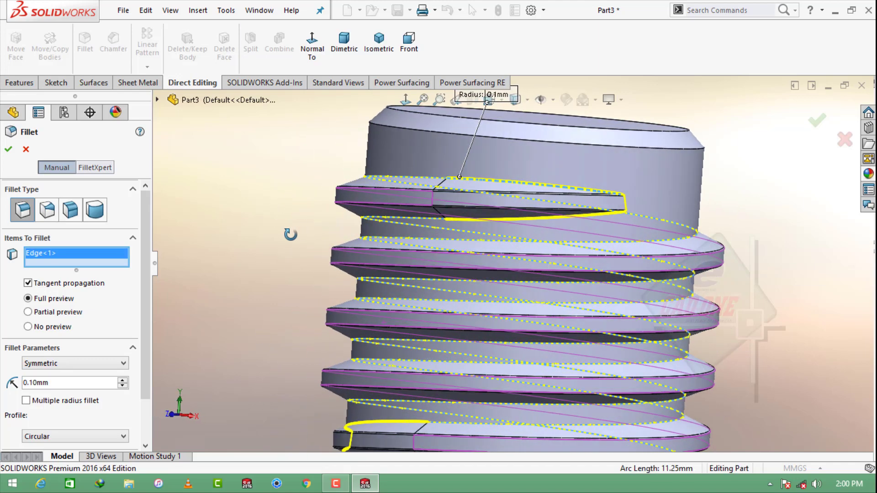
left_click(8, 150)
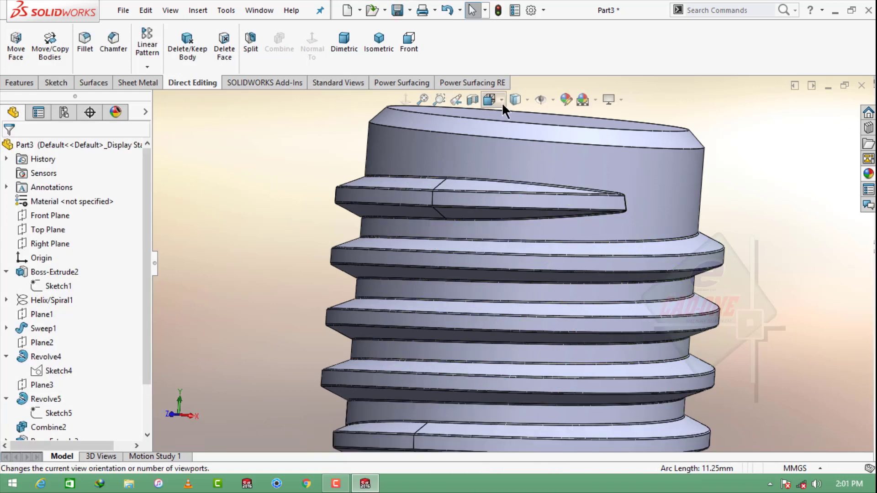
Display the part shaded without edges and set the isometric view
left_click(515, 99)
left_click(515, 137)
left_click(387, 48)
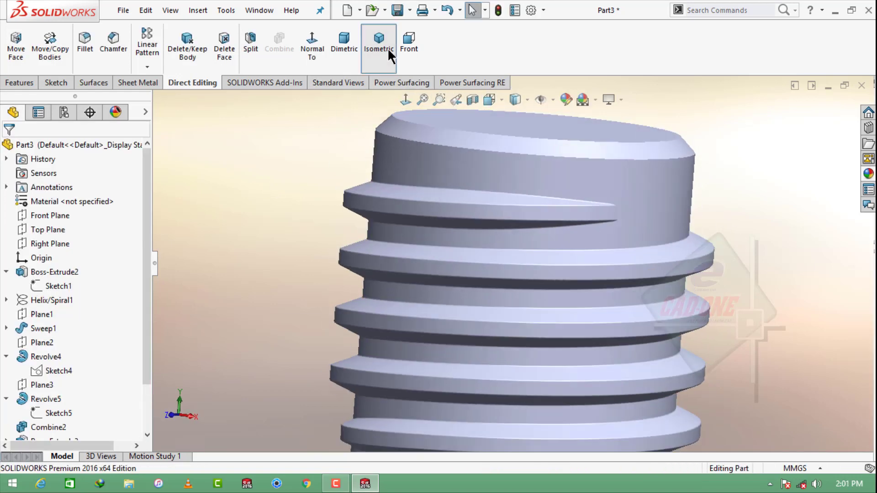
Fillet the four circular edges of the top and bottom chamfers with a 0.10 mm radius
middle_click_drag(642, 243, 636, 190)
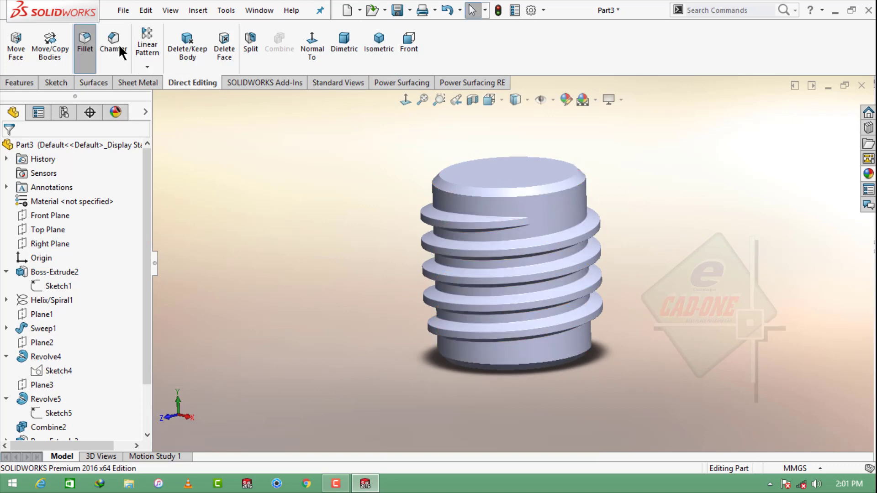
left_click(479, 188)
left_click(456, 228)
scroll(483, 374, "down", 2)
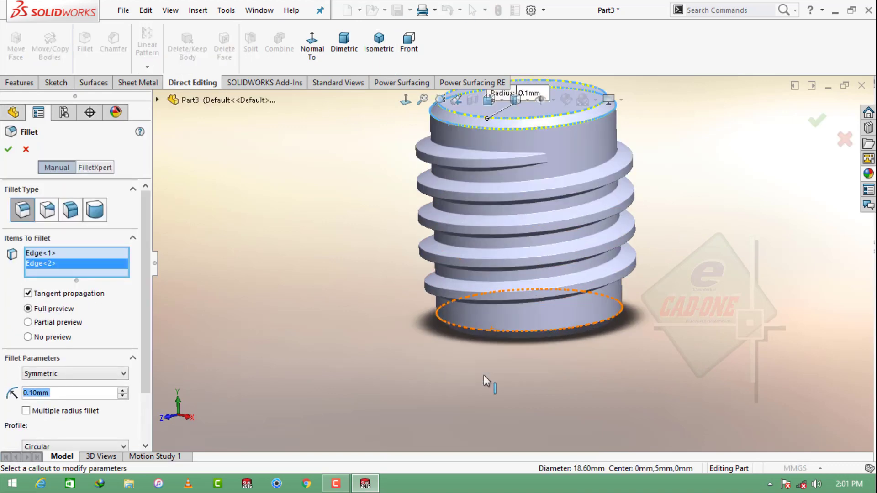
scroll(484, 376, "down", 3)
left_click(467, 320)
left_click(489, 325)
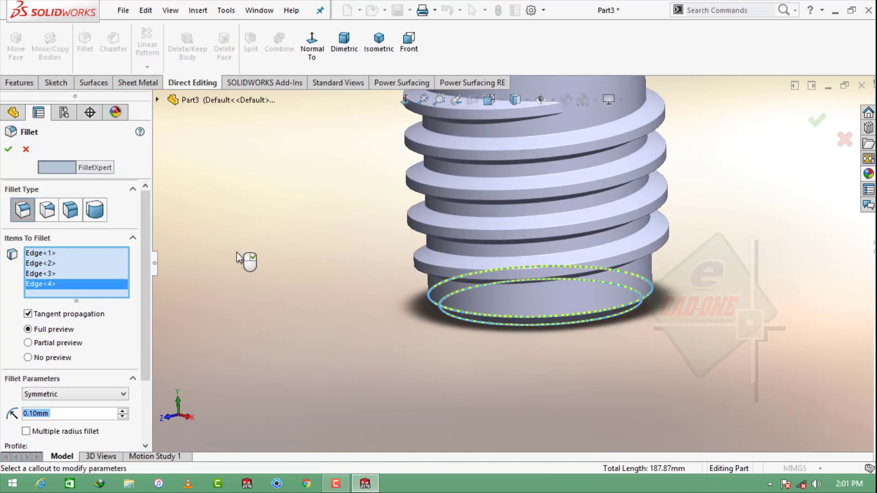
left_click(8, 148)
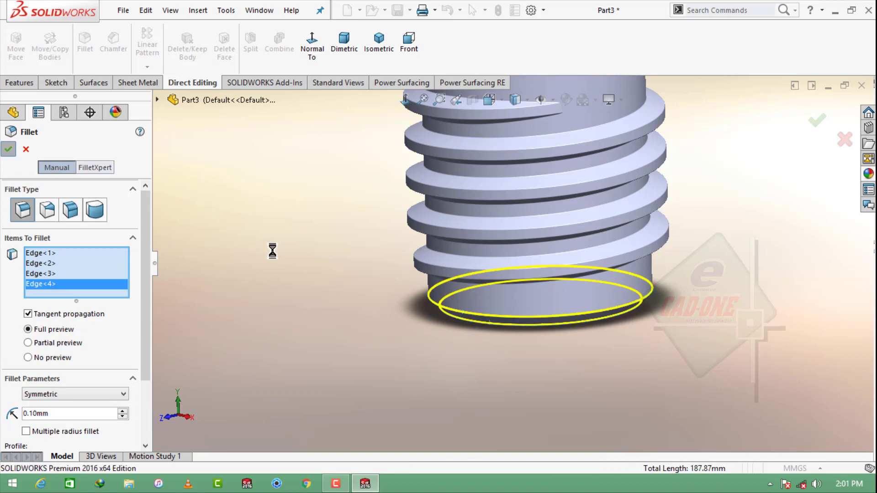
Set the isometric view and apply the satin finish stainless steel appearance to the threaded part
left_click(379, 46)
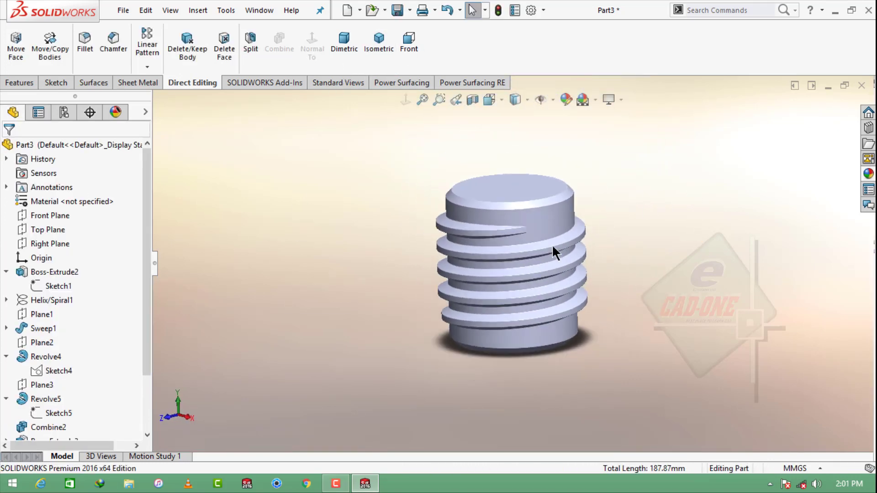
scroll(596, 256, "down", 4)
scroll(599, 258, "up", 2)
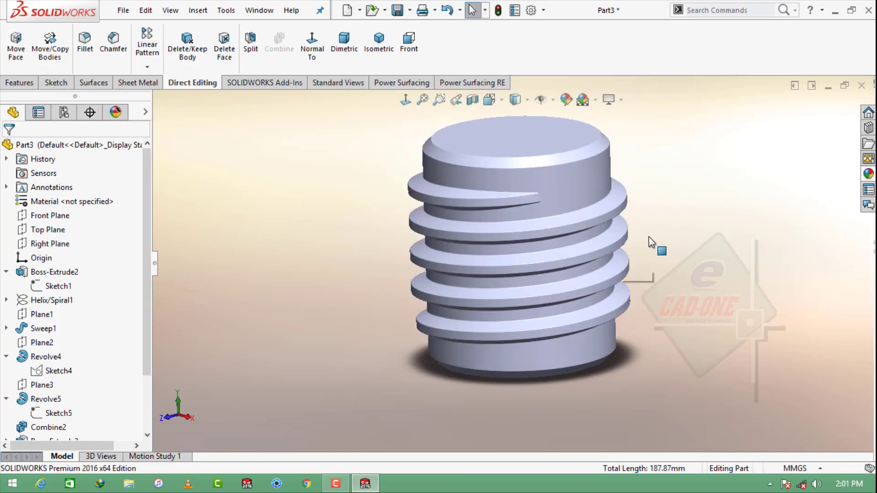
left_click(866, 176)
left_click(690, 121)
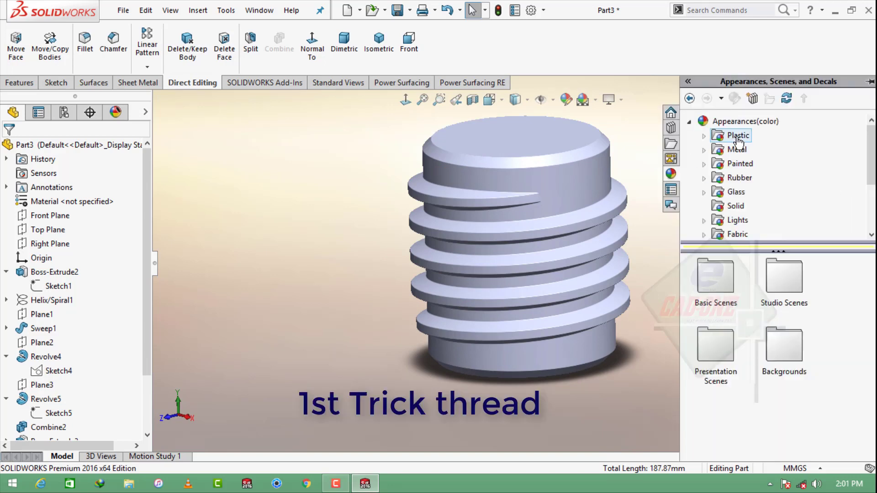
double_click(704, 149)
left_click(749, 135)
left_click_drag(715, 345, 599, 232)
middle_click_drag(625, 222, 607, 200)
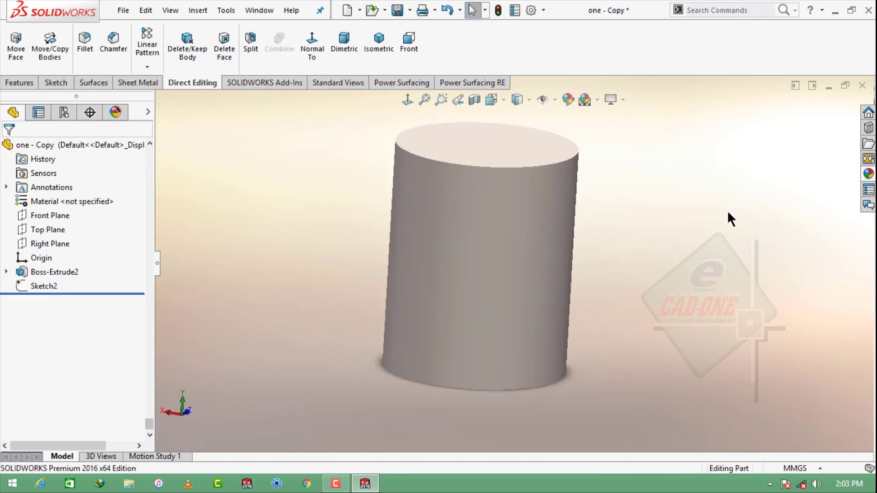
Set the isometric view of the plain cylinder in the part "one - Copy" and display it shaded with edges
scroll(605, 229, "up", 3)
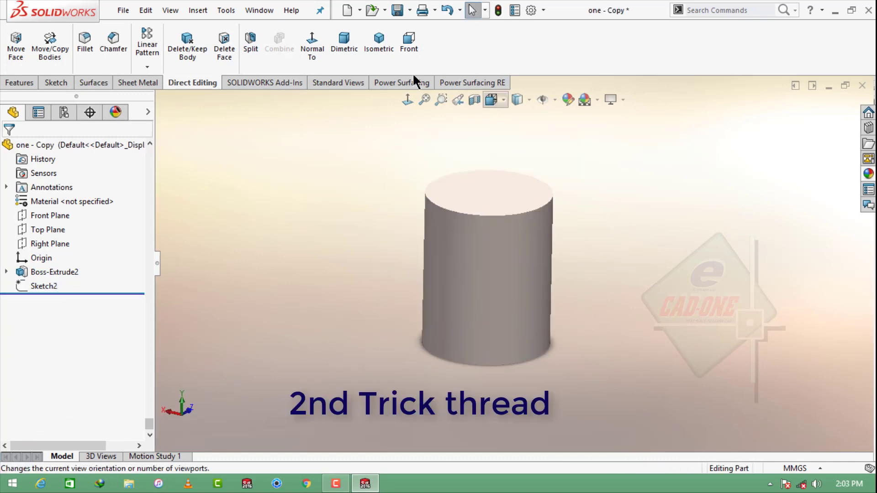
left_click(386, 49)
middle_click_drag(641, 228, 588, 134)
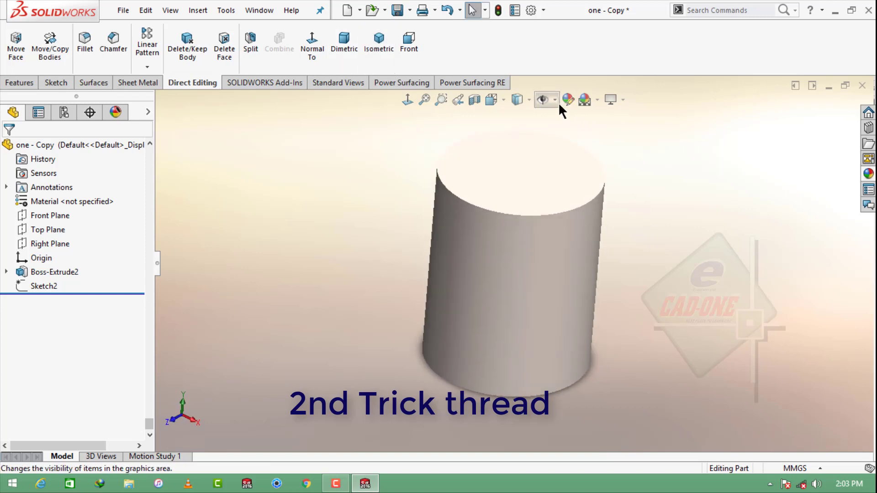
left_click(869, 176)
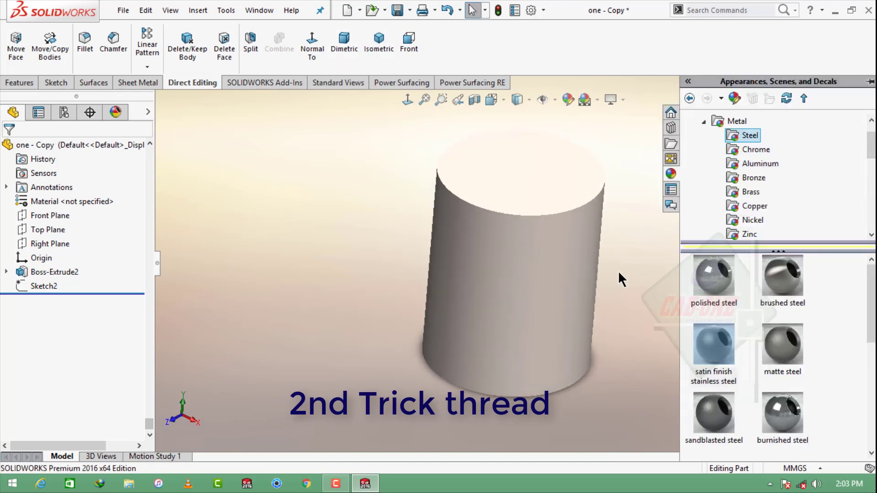
left_click(516, 100)
left_click(519, 117)
middle_click_drag(679, 238, 655, 197)
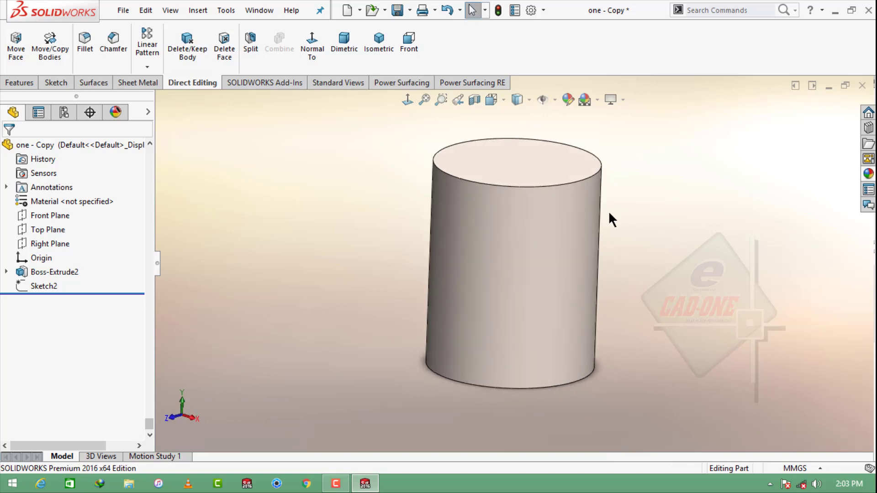
Start a sketch on the Top Plane and convert the circle of Sketch2 into it
left_click(28, 287)
left_click(179, 173)
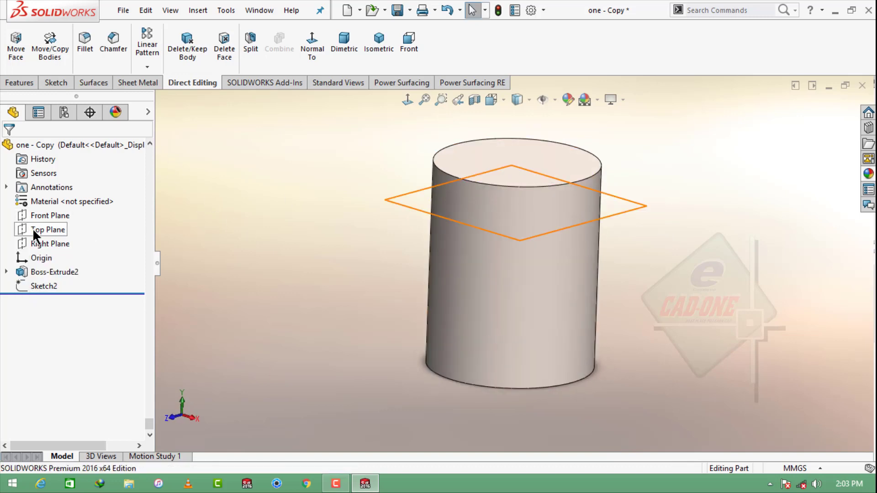
left_click(32, 228)
left_click(79, 213)
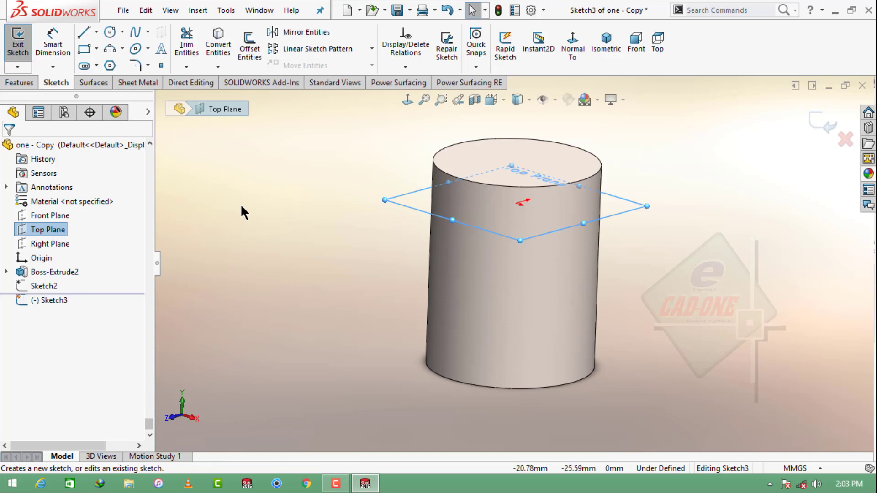
left_click(44, 289)
left_click(218, 44)
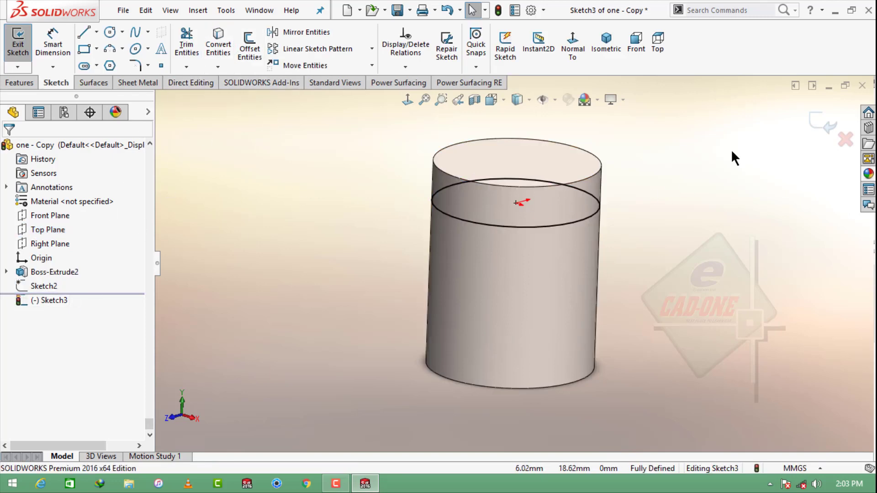
Create a reversed clockwise constant-pitch helix from the circle with 15 mm height, 4 revolutions and a 0° start angle
left_click(19, 83)
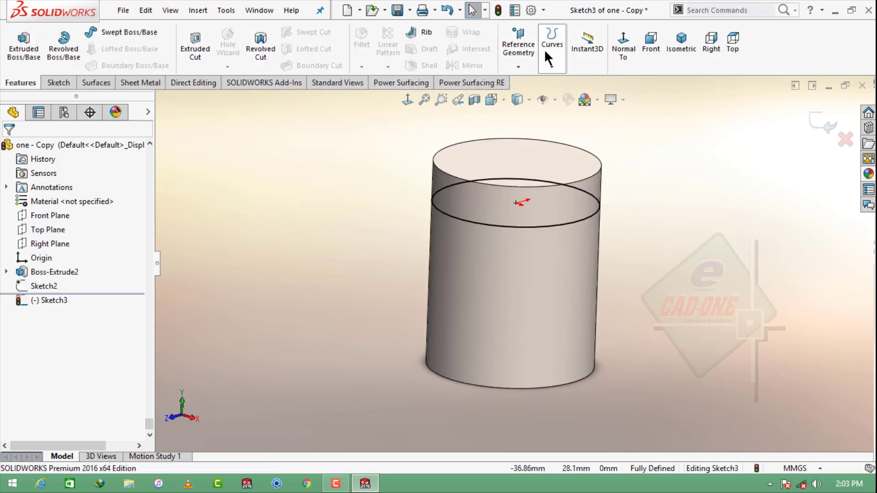
left_click(551, 65)
left_click(573, 118)
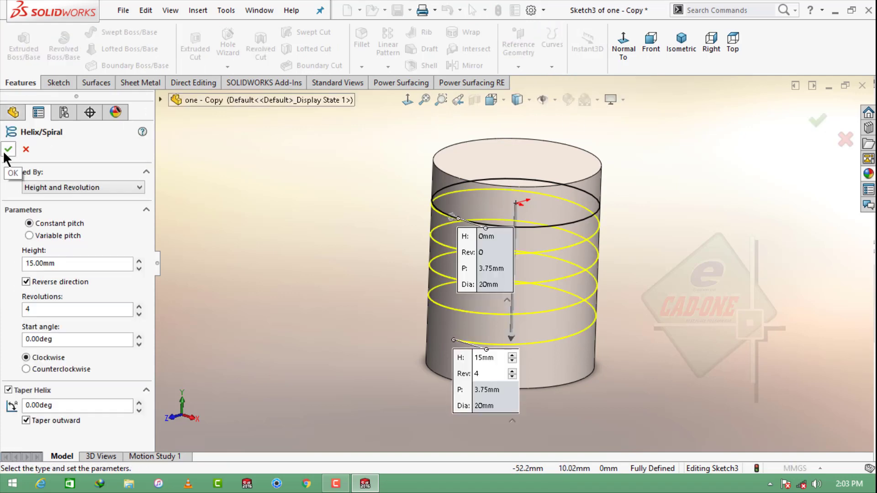
left_click(9, 149)
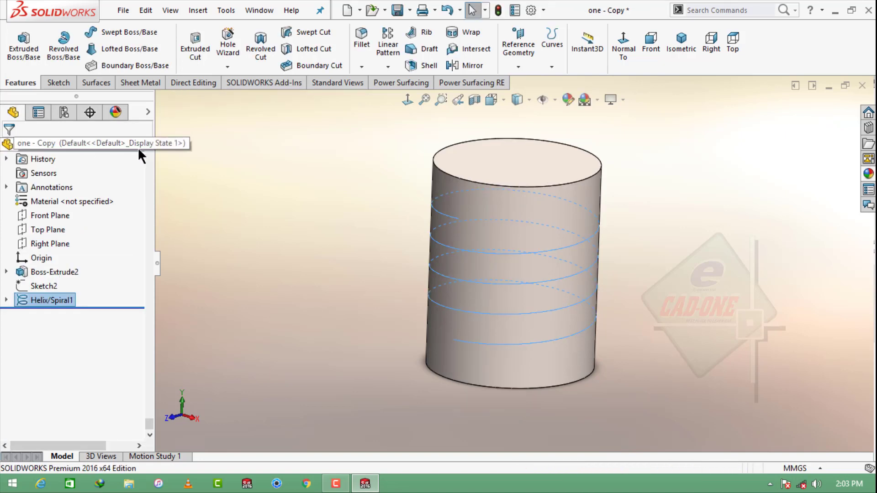
key("Escape")
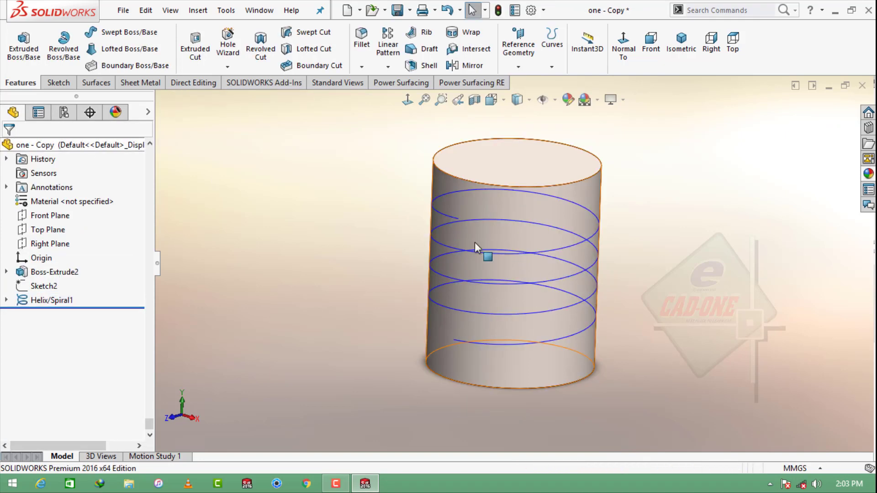
Create a reference plane through the helix's upper endpoint and perpendicular to the helix curve
left_click(516, 63)
left_click(526, 83)
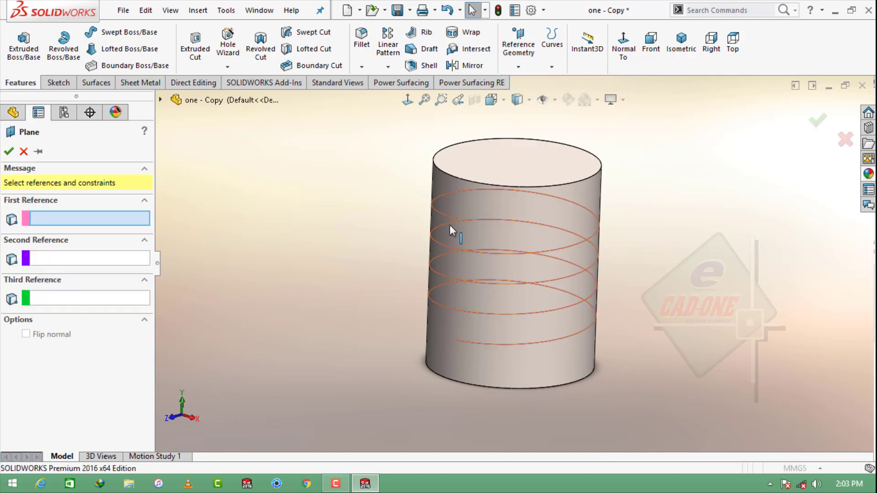
scroll(449, 225, "down", 5)
left_click(490, 227)
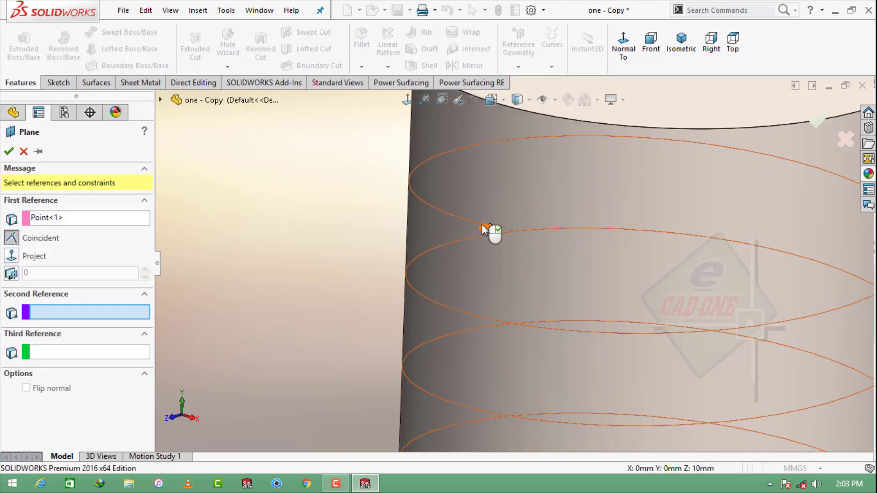
left_click(477, 224)
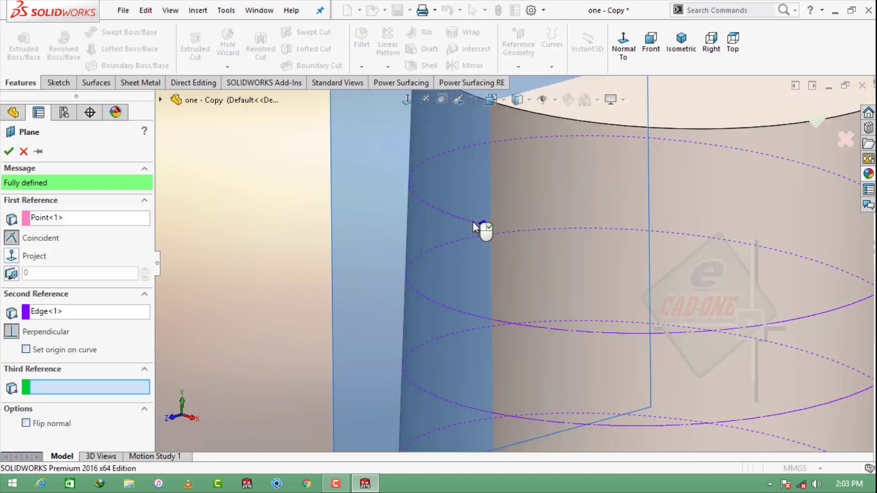
left_click(10, 152)
Sketch a closed four-sided profile on the new plane beside the cylinder, about 1.24 mm wide and 1.26 mm high, with a sloped upper side
left_click(345, 189)
left_click(390, 152)
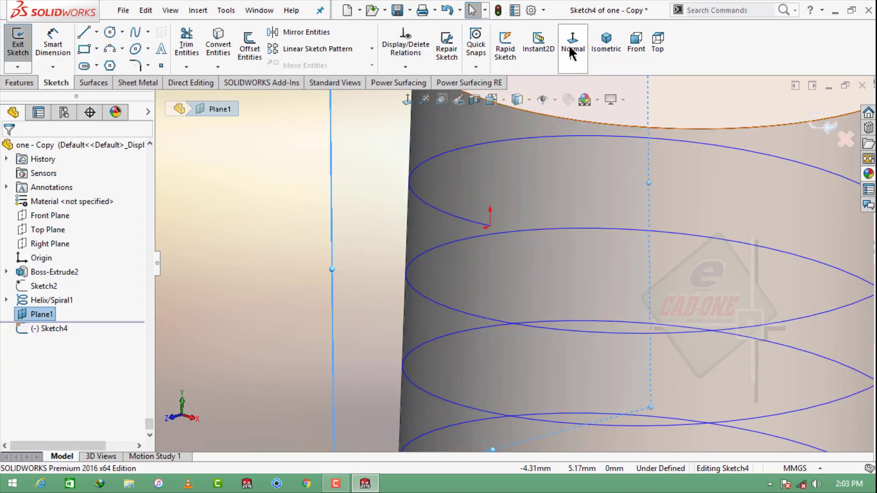
left_click(572, 46)
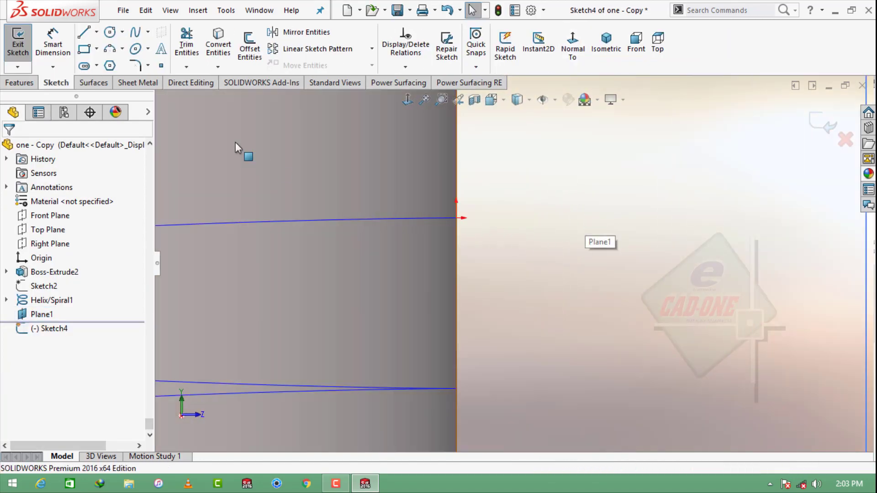
left_click(84, 32)
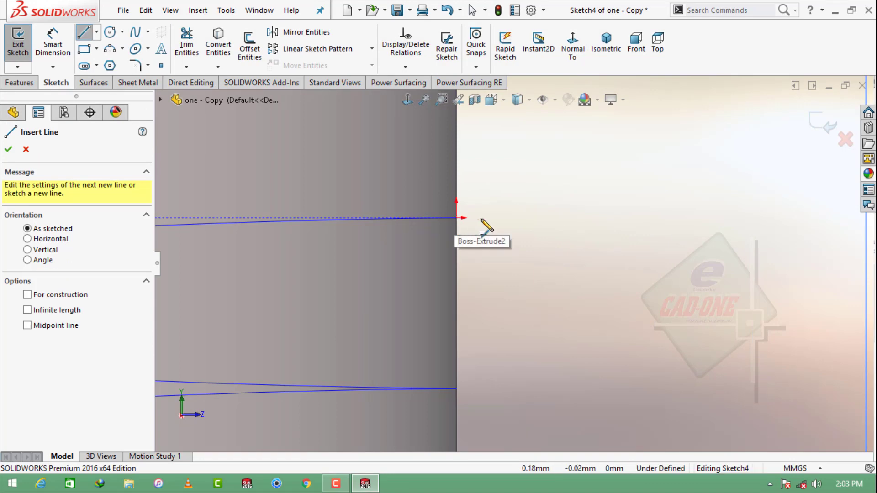
left_click(570, 217)
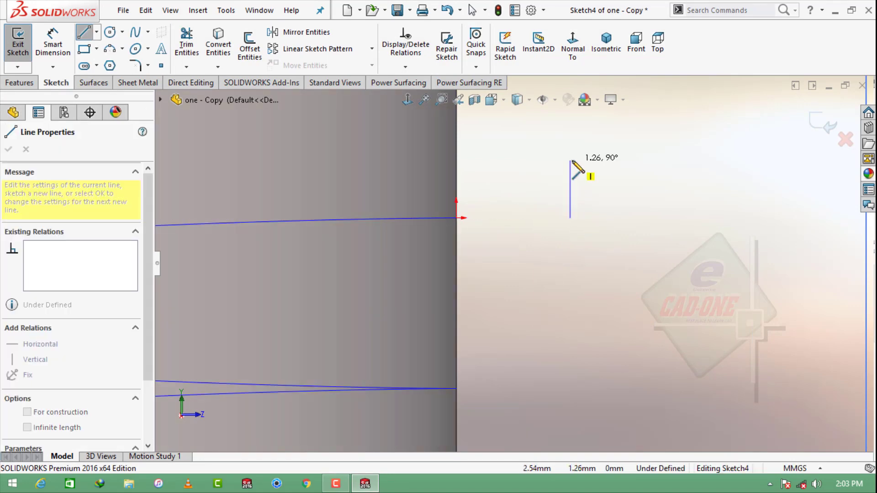
left_click(570, 160)
left_click(514, 193)
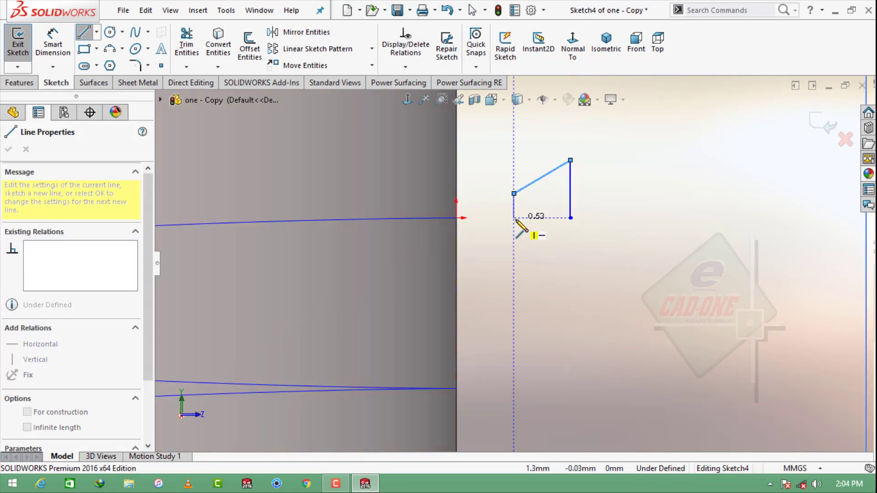
left_click(514, 217)
left_click(571, 217)
key("Escape")
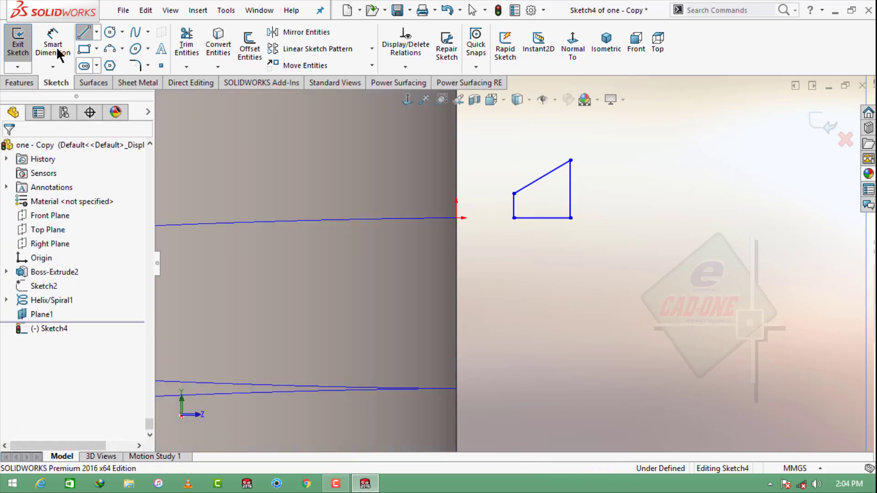
Dimension the profile's long vertical side to 1.375 mm and its short vertical side to 0.5 mm
left_click(58, 54)
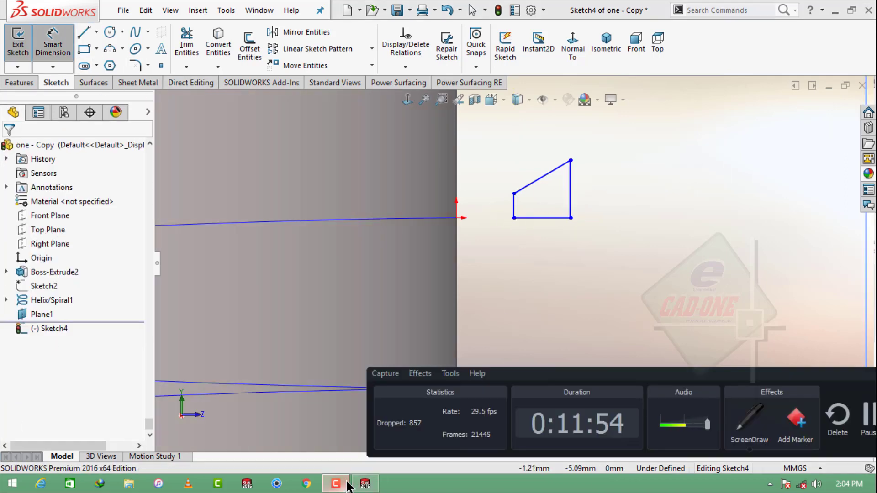
left_click(571, 182)
left_click(615, 198)
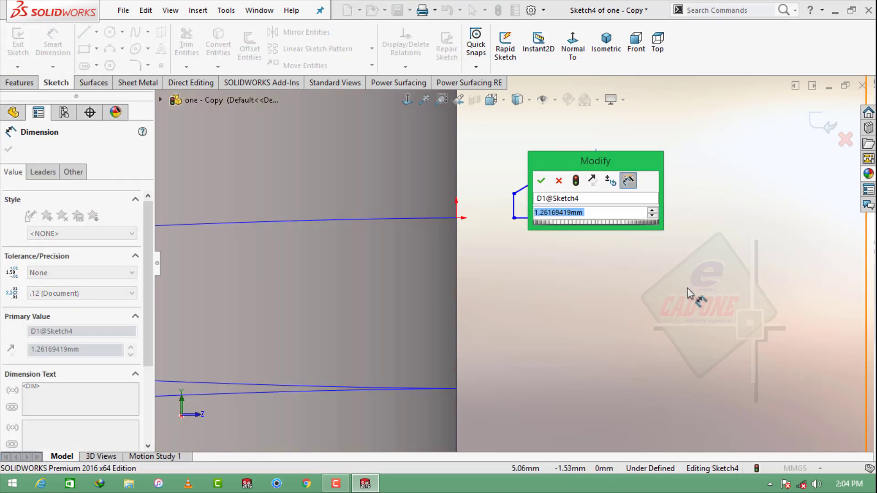
type("1.375")
key("Return")
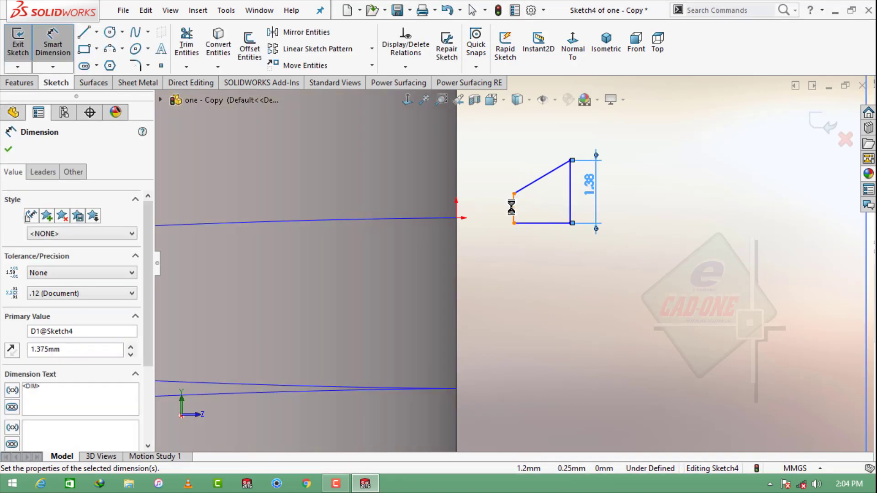
left_click(511, 208)
left_click(489, 212)
type("0.5")
key("Return")
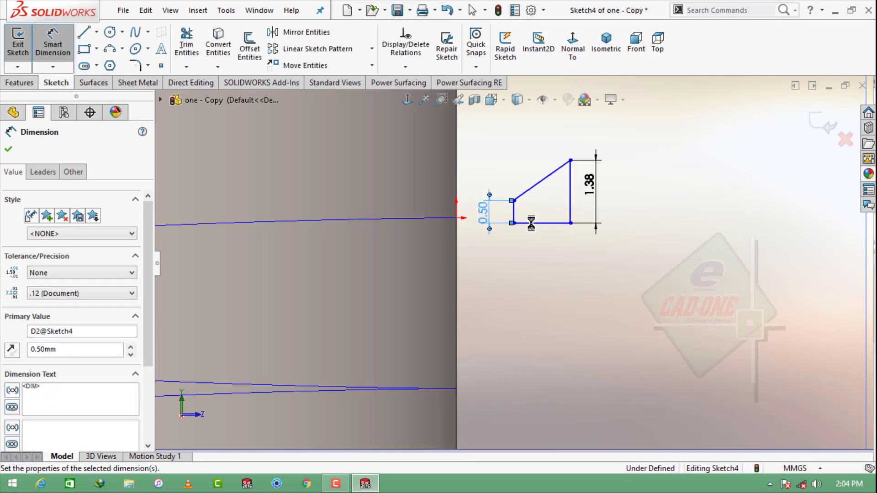
Dimension the profile's horizontal base line to 1.5 mm
left_click(532, 223)
left_click(538, 266)
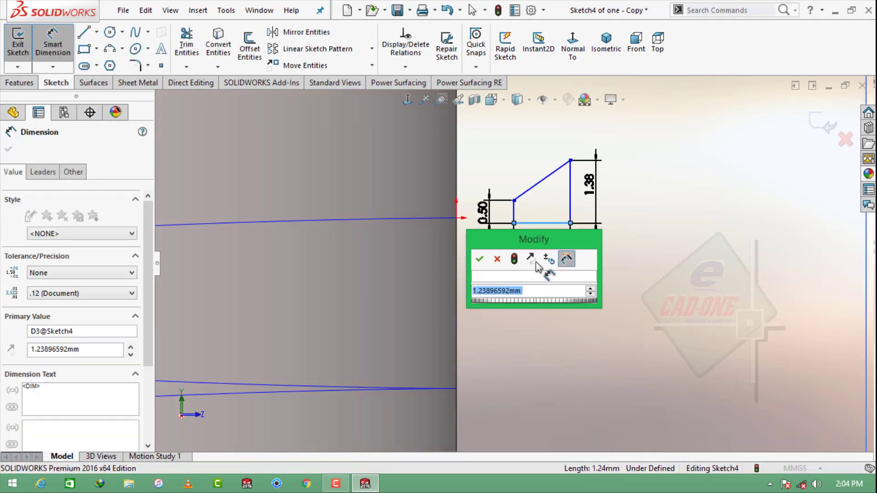
type("1.5")
key("Return")
key("Escape")
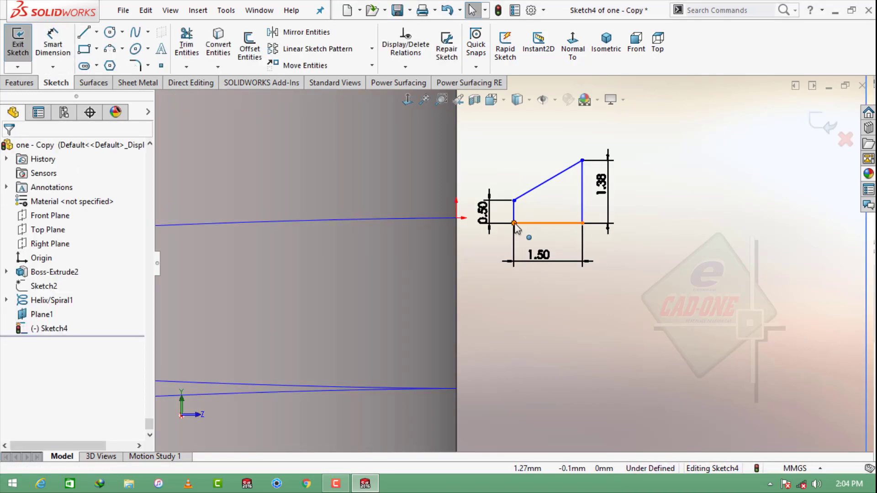
Add a Pierce relation between the helix and the corner where the profile's base meets its long vertical side
left_click(676, 211)
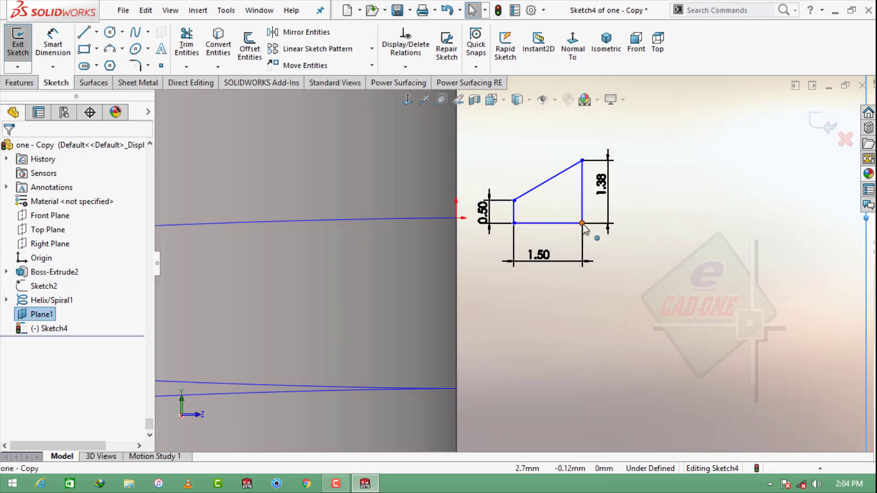
left_click(582, 223)
left_click(453, 219, "ctrl")
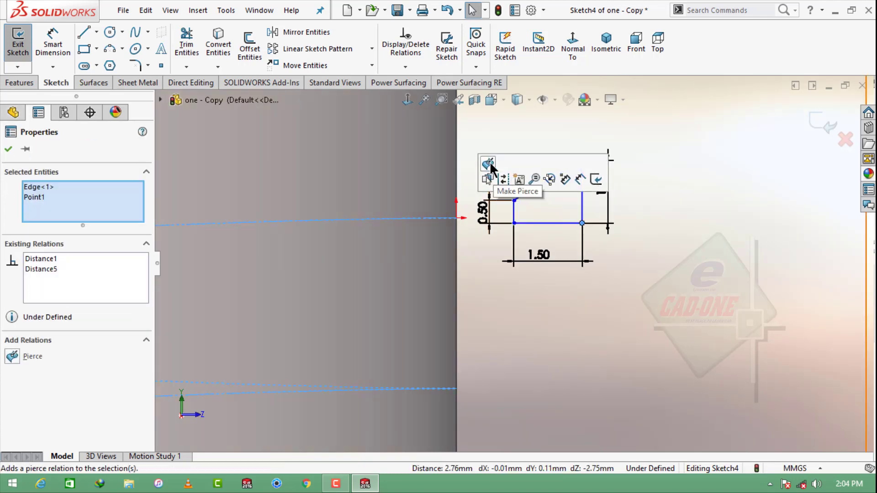
left_click(489, 176)
left_click(577, 270)
Mirror all four profile lines about the horizontal base line, keeping the originals
left_click(305, 32)
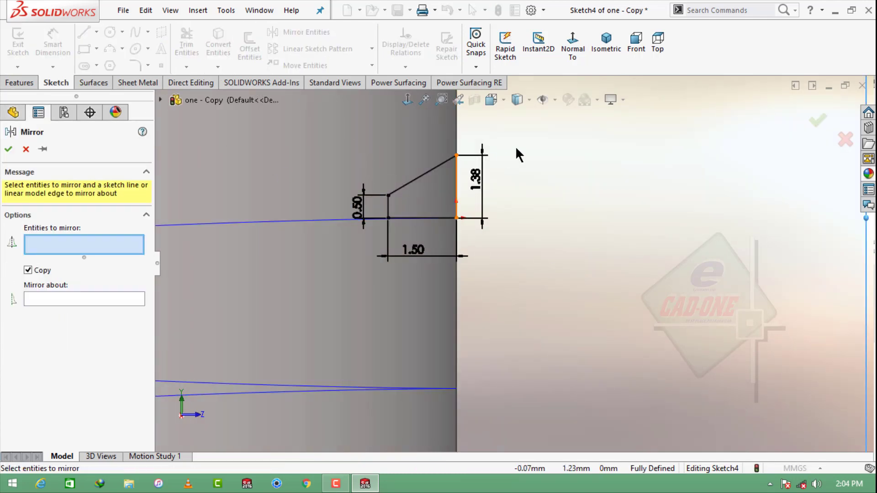
left_click_drag(518, 152, 192, 290)
left_click(64, 339)
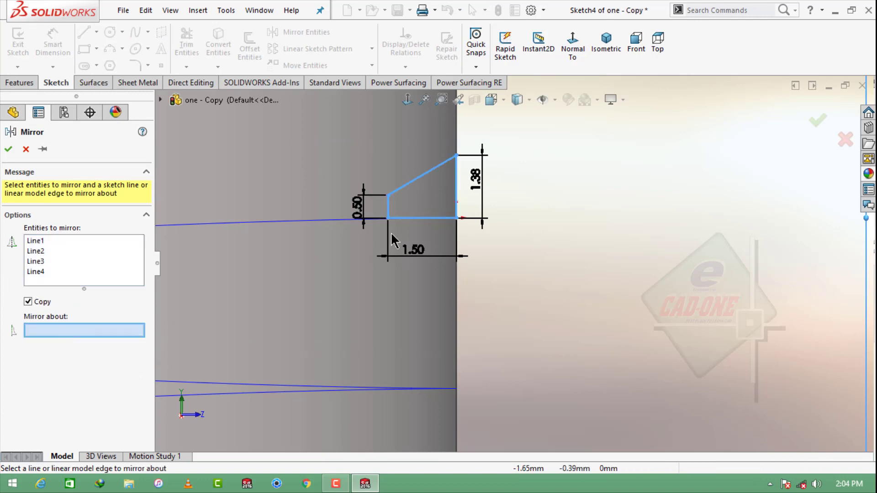
left_click(411, 218)
left_click(9, 149)
Trim away the horizontal line shared by the mirrored profile halves and cut the trapezoid along the helix with a Swept Cut
left_click(187, 44)
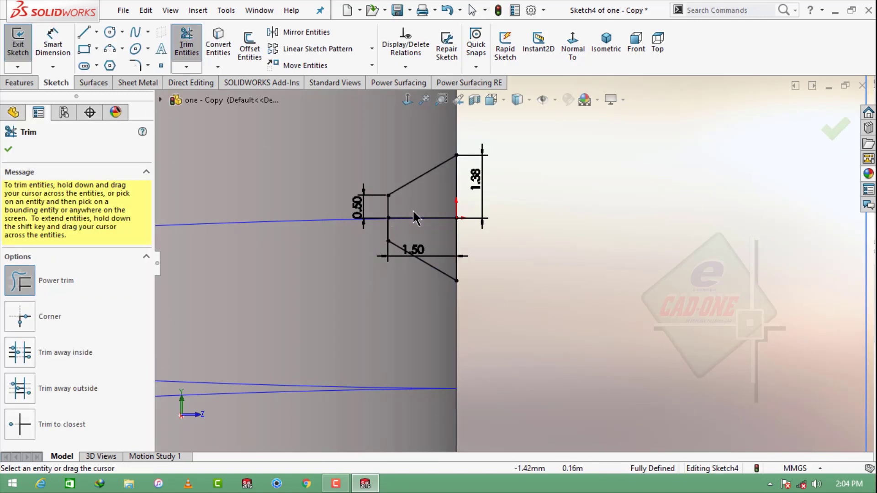
key("Escape")
left_click(11, 84)
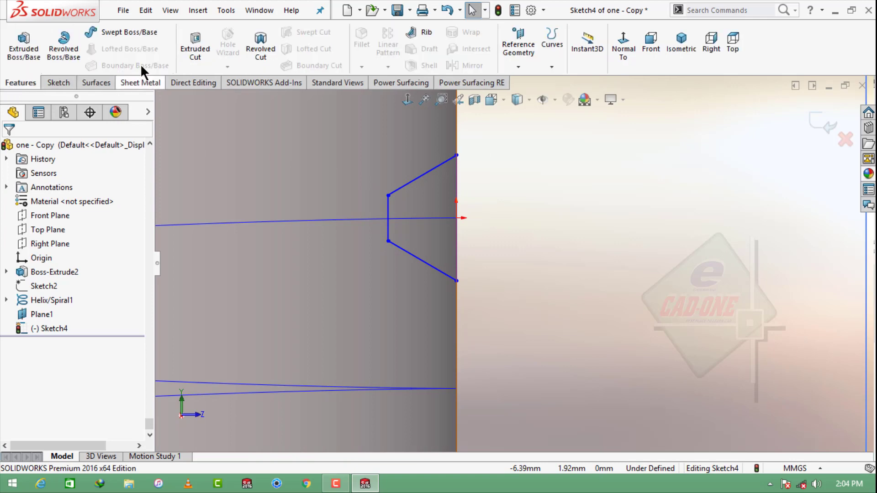
left_click(820, 121)
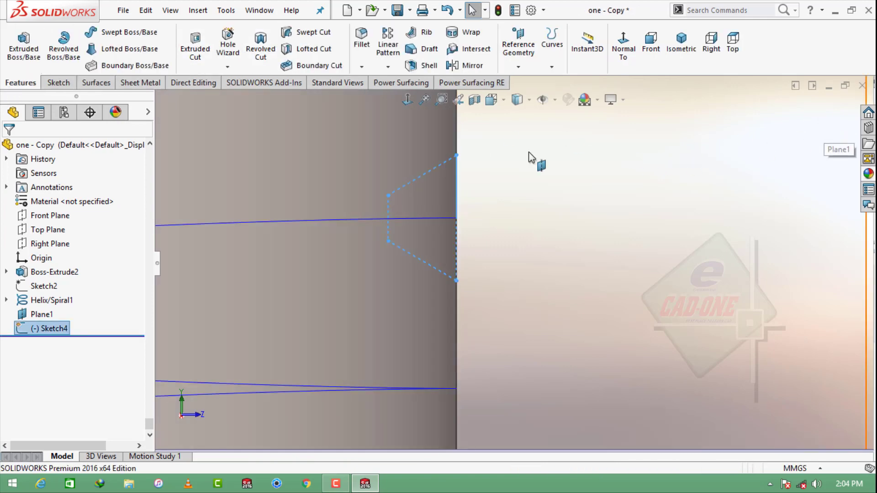
left_click(312, 32)
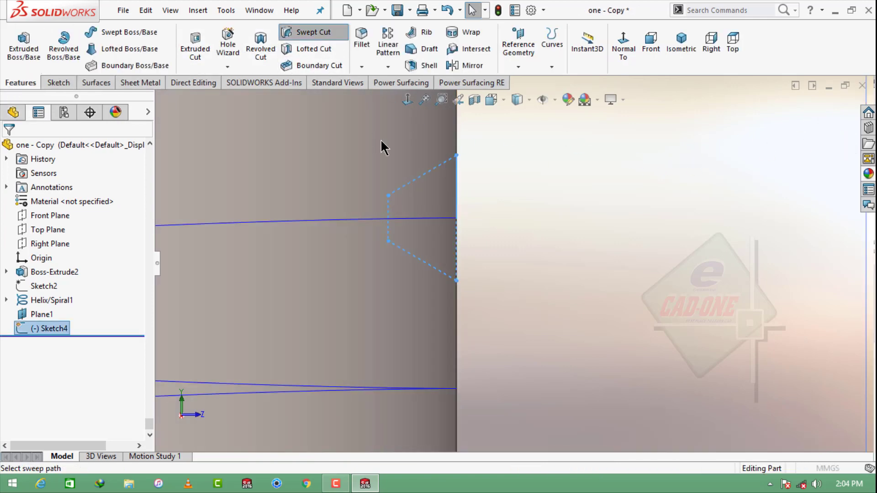
left_click(213, 223)
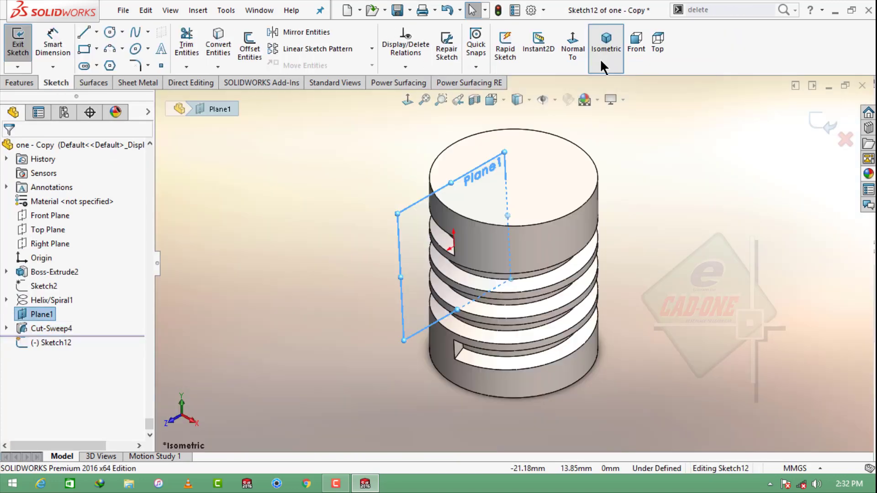
Convert the edges of the thread groove's upper end face into sketch lines on Plane1
left_click(573, 46)
scroll(520, 201, "down", 4)
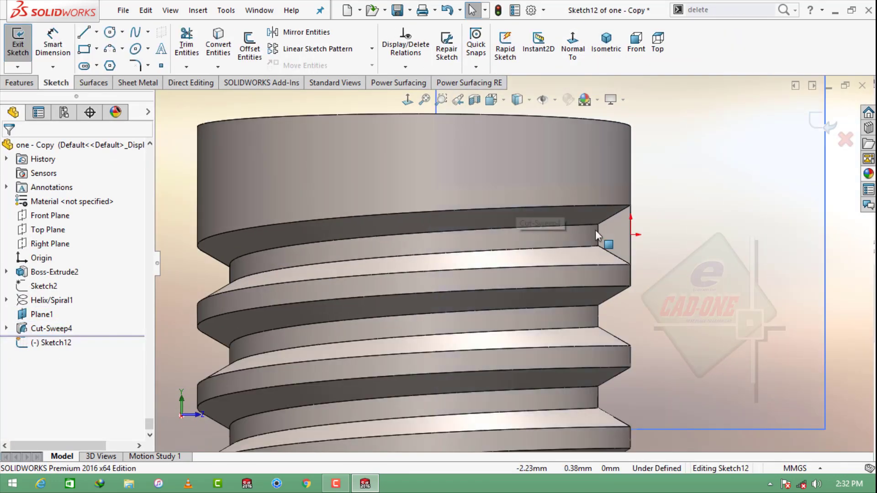
left_click(603, 231)
left_click(219, 45)
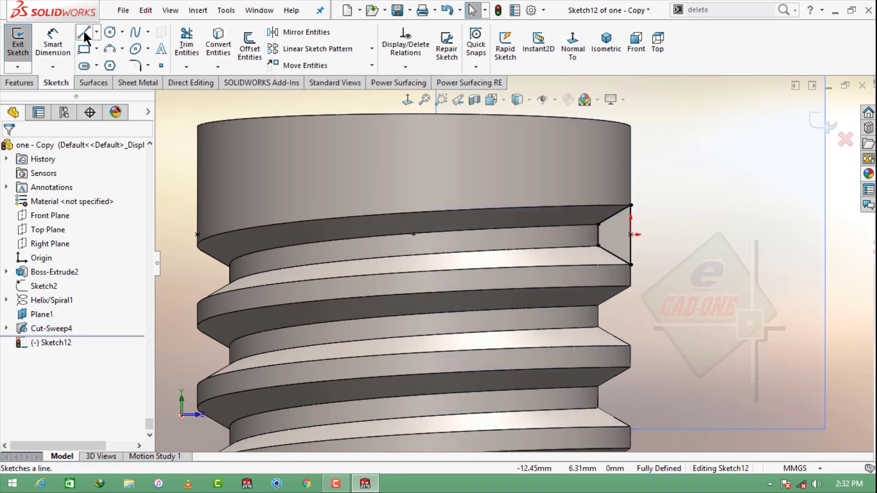
Sketch a horizontal construction line inward from the long side's midpoint, plus a vertical construction line about 4.3 mm upward from its end
left_click(83, 32)
left_click(27, 295)
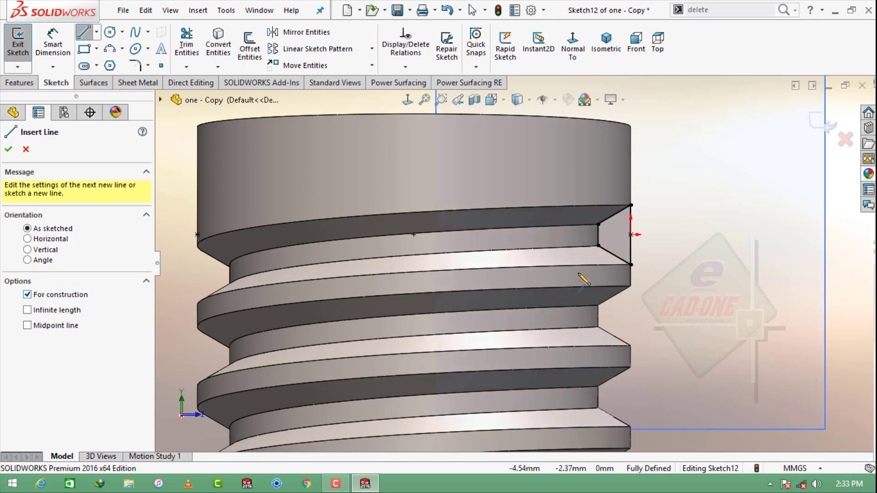
left_click(630, 235)
left_click(561, 235)
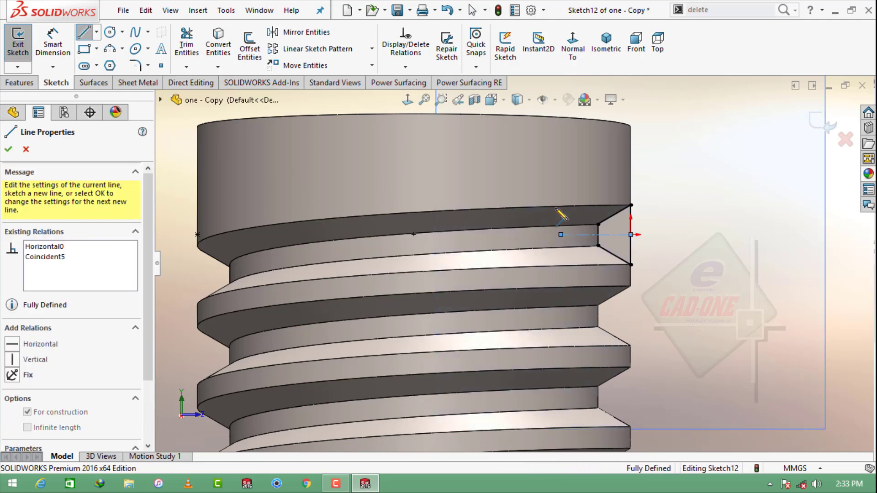
left_click(561, 142)
key("Escape")
Dimension the horizontal construction line to 15 mm
left_click(53, 43)
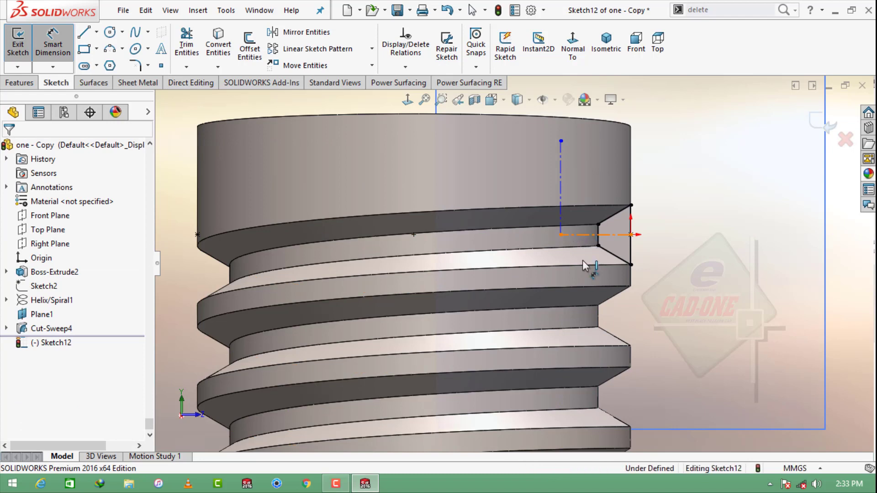
left_click(580, 235)
left_click(665, 319)
type("15")
key("Return")
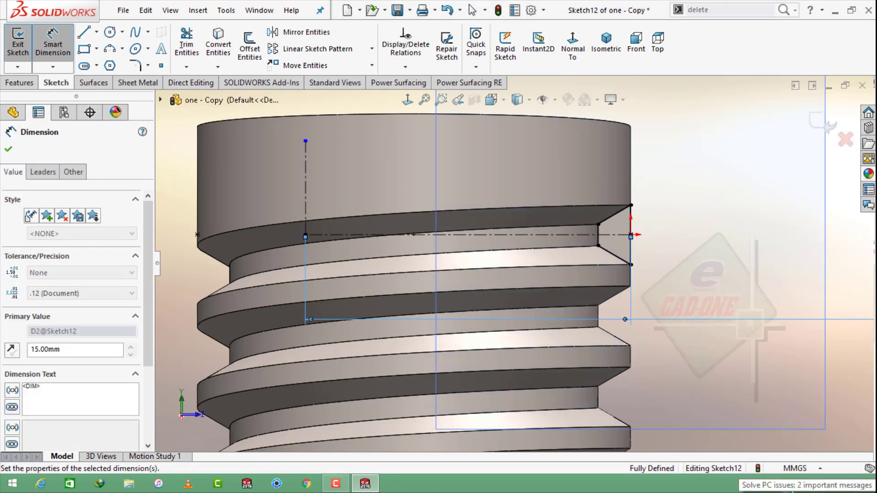
key("Escape")
Cut the converted profile by revolving it 120 degrees about the vertical construction line, with the direction reversed
left_click(20, 83)
left_click(260, 46)
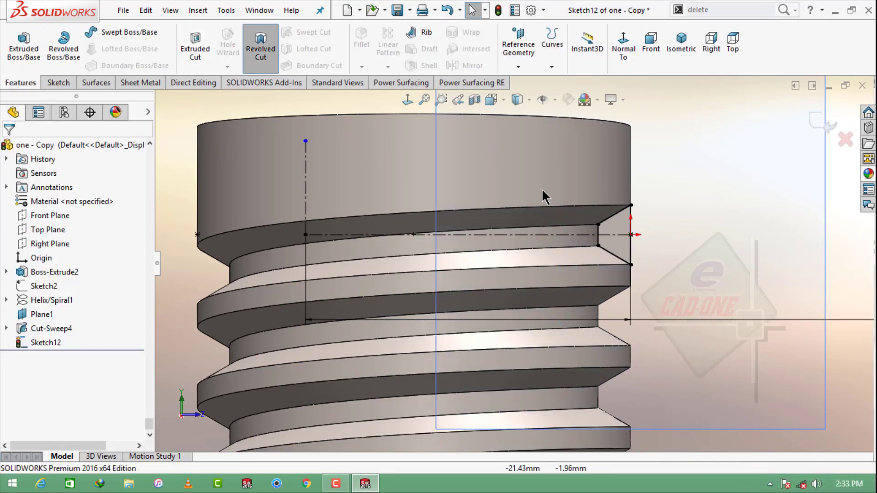
left_click(305, 164)
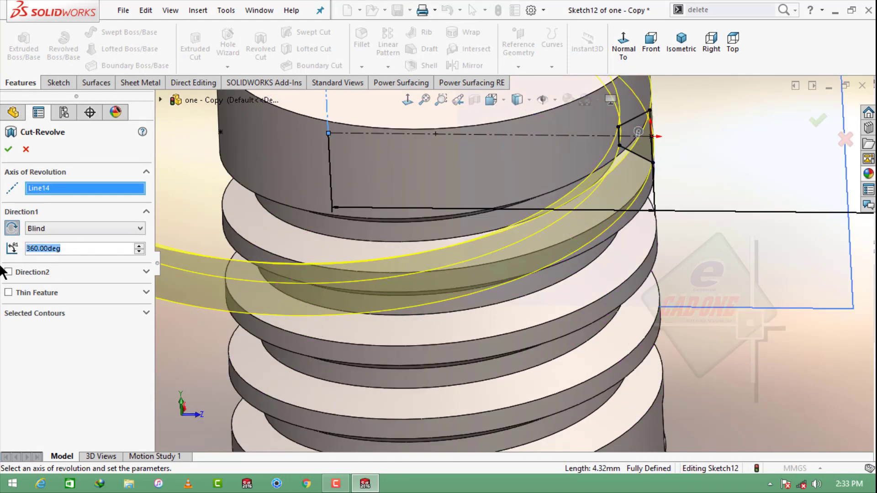
type("120")
key("Return")
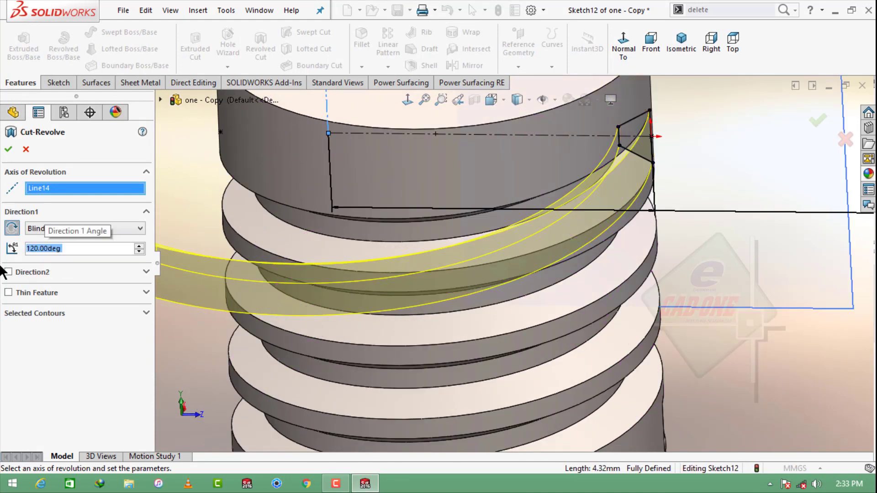
left_click(12, 229)
left_click(9, 149)
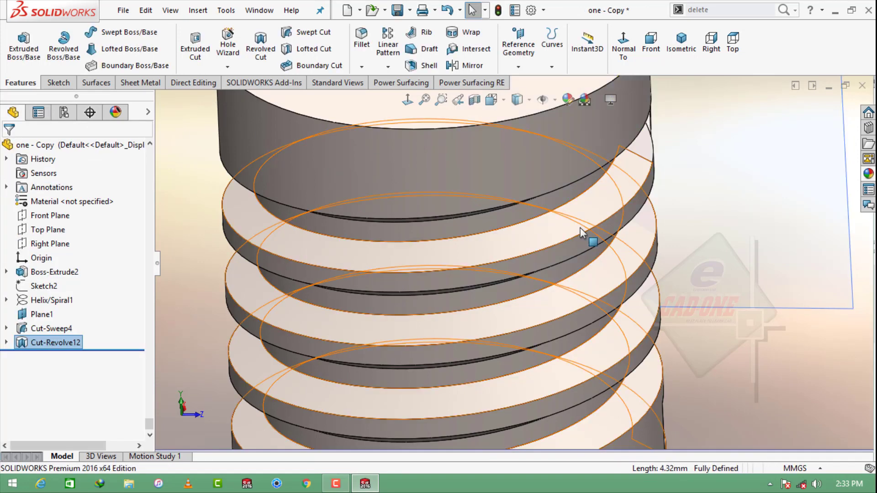
Delete and patch the leftover pointed sliver face at the upper end of the thread groove
left_click(614, 217)
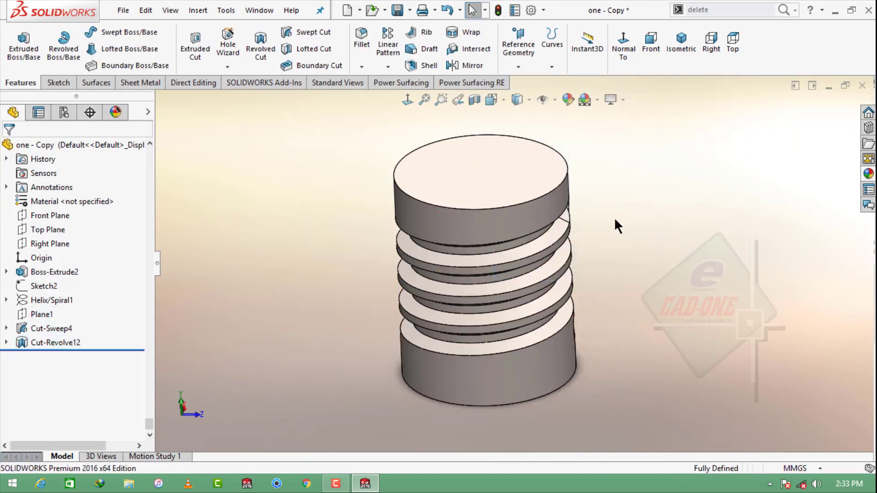
middle_click_drag(614, 218, 548, 251)
scroll(537, 261, "down", 5)
scroll(537, 260, "up", 3)
scroll(571, 216, "up", 5)
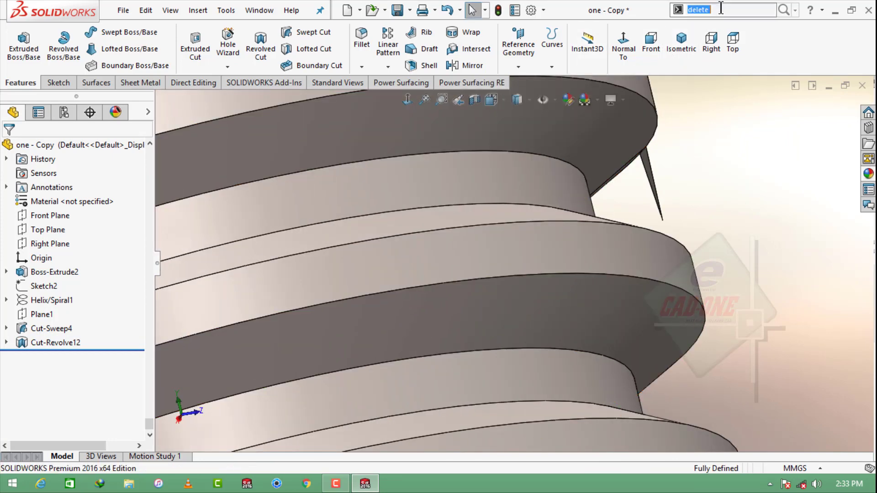
left_click(728, 39)
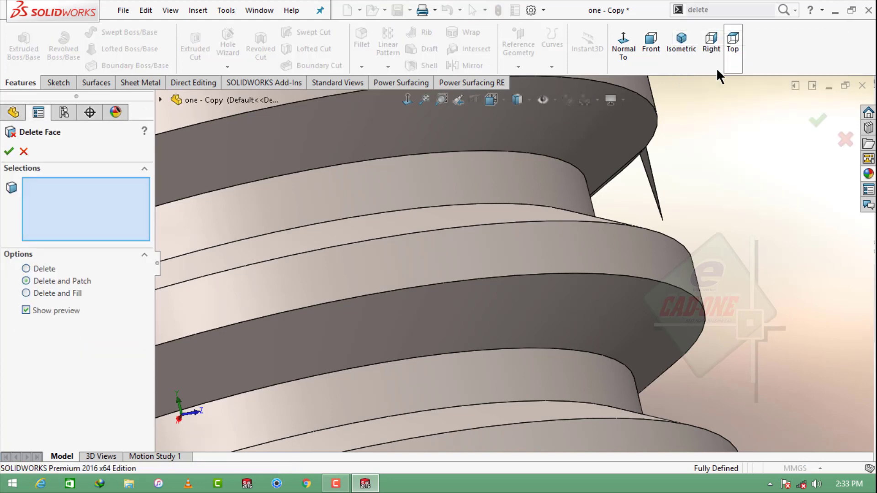
left_click(648, 165)
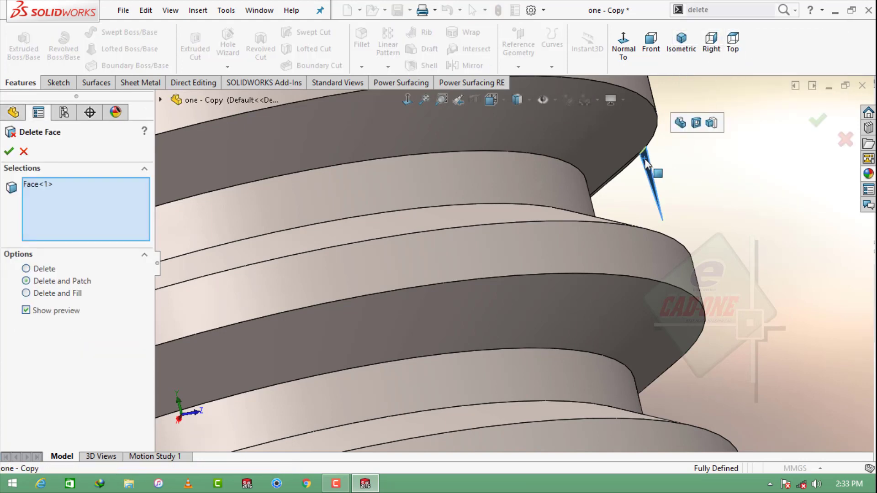
left_click(9, 151)
Create a reference plane at 0 mm offset from the thread groove's lower end face
scroll(561, 252, "up", 5)
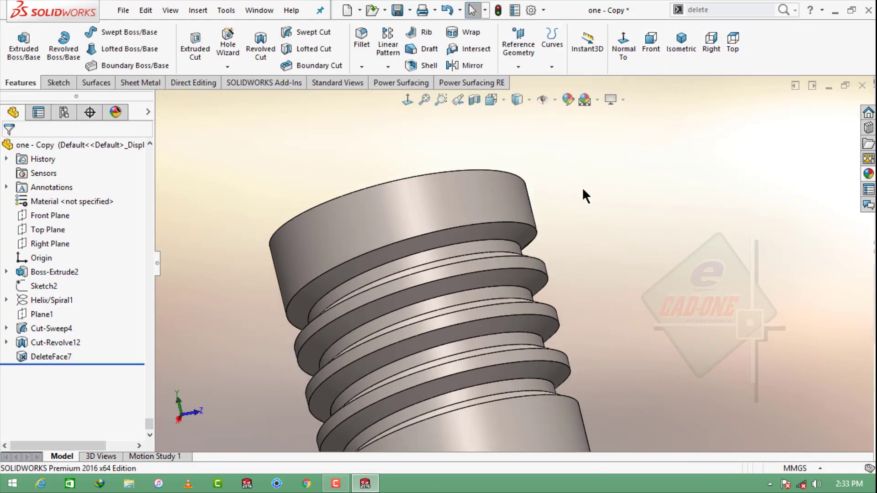
scroll(583, 196, "up", 3)
middle_click_drag(583, 195, 388, 393)
scroll(387, 393, "down", 8)
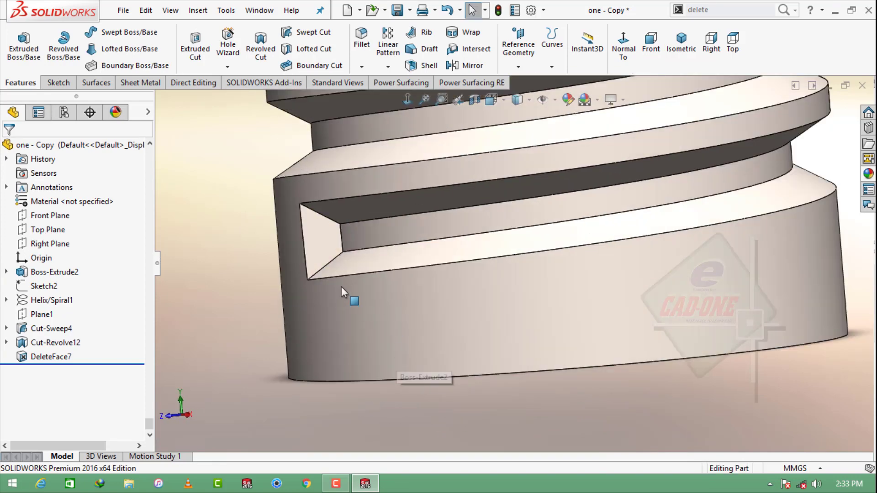
left_click(325, 237)
left_click(530, 45)
left_click(532, 82)
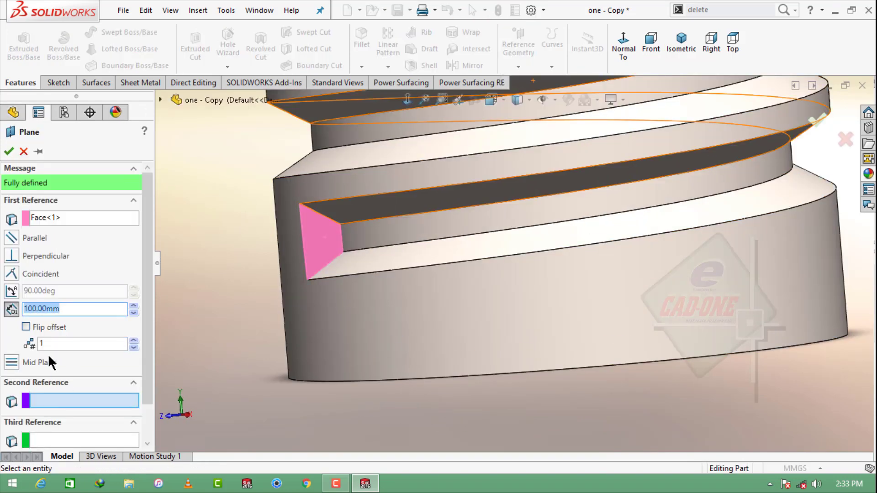
type("0")
key("Return")
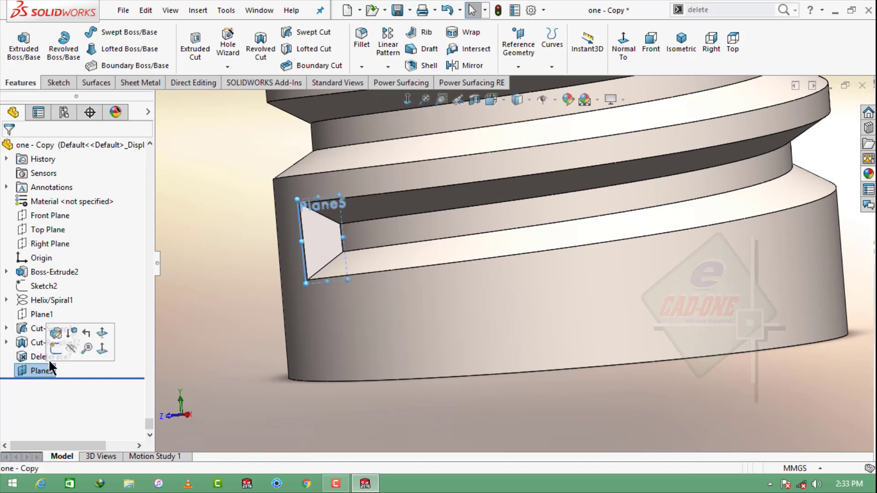
Start a sketch on the new plane and convert the edges of the groove's lower end face into sketch lines
left_click(58, 347)
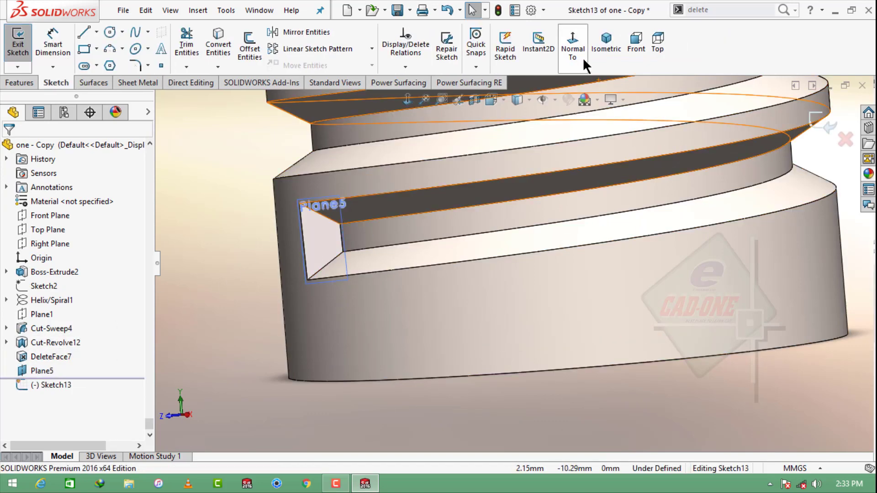
left_click(580, 38)
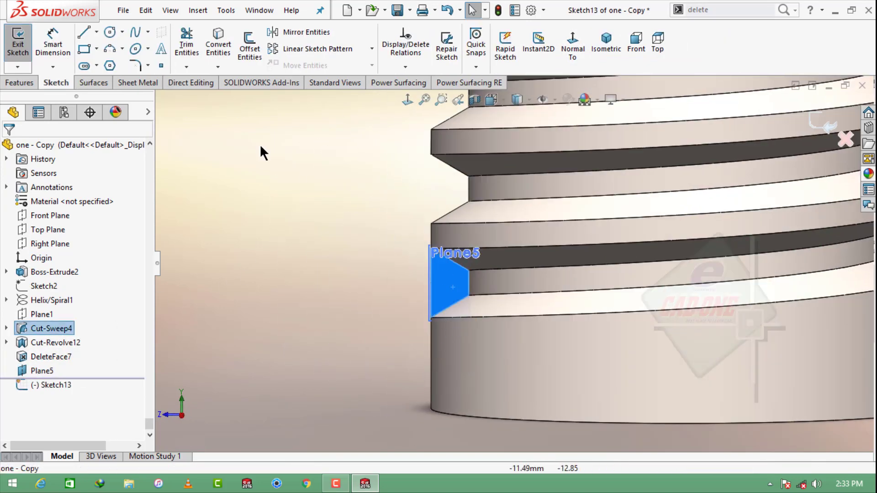
left_click(218, 45)
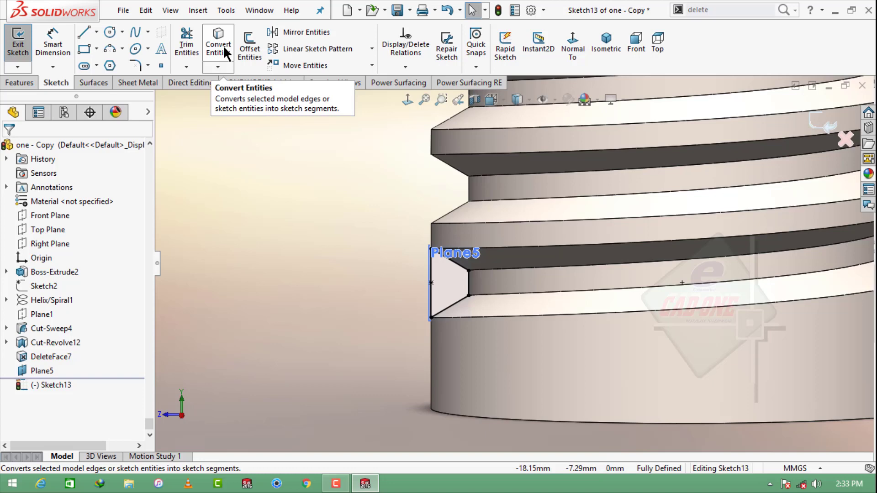
Sketch a horizontal construction line about 4.4 mm inward from the long side's midpoint, plus a vertical one about 3.4 mm downward from its end
left_click(97, 37)
left_click(106, 63)
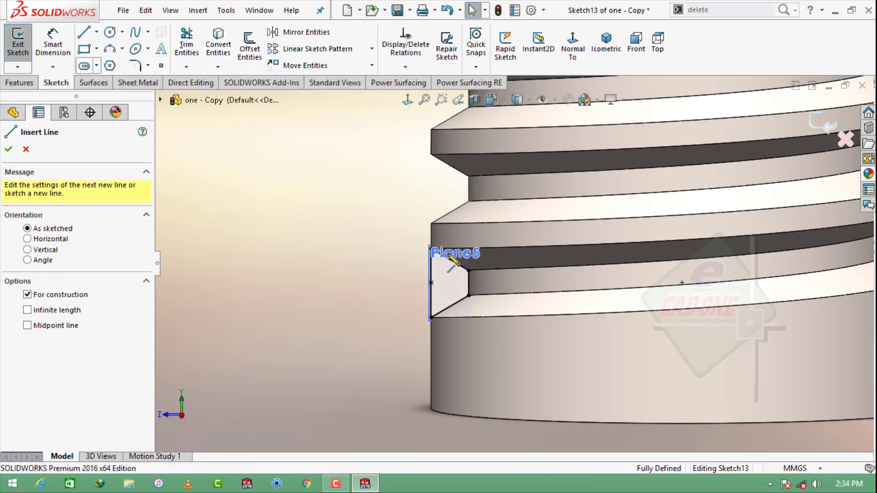
left_click(432, 283)
left_click(543, 282)
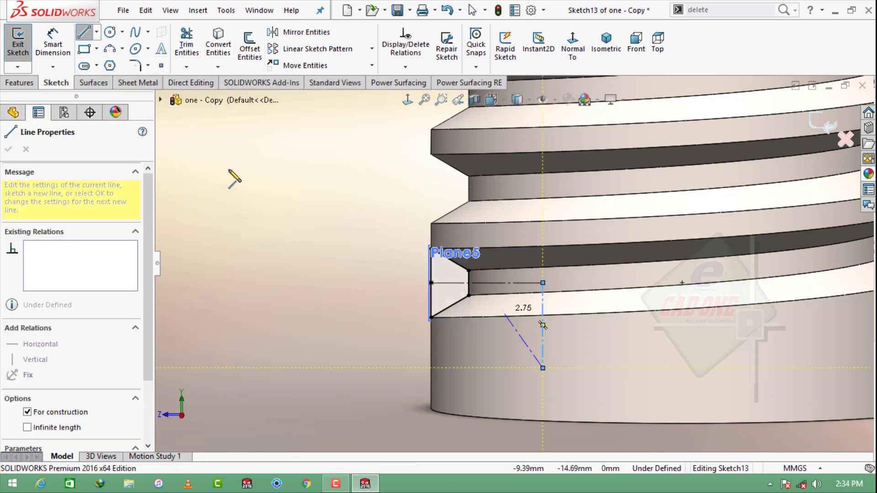
Dimension the lower profile's horizontal construction line to 15 mm
left_click(52, 46)
left_click(513, 283)
left_click(499, 351)
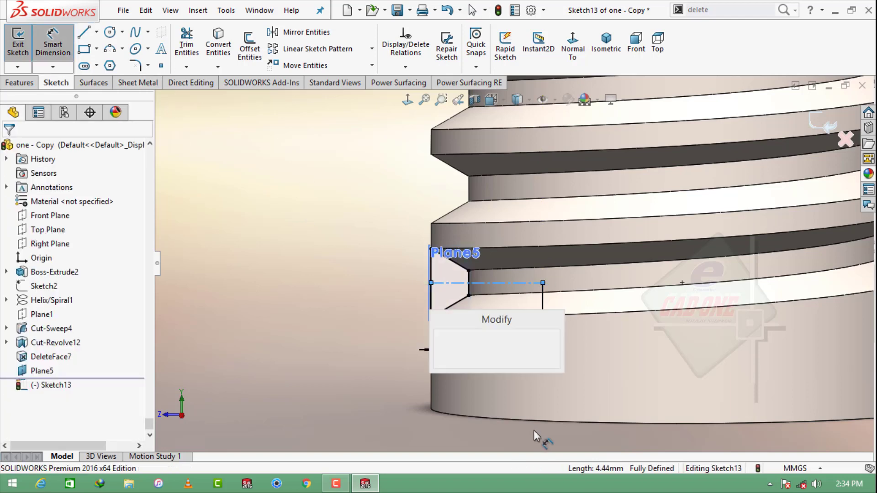
type("15")
key("Return")
key("Escape")
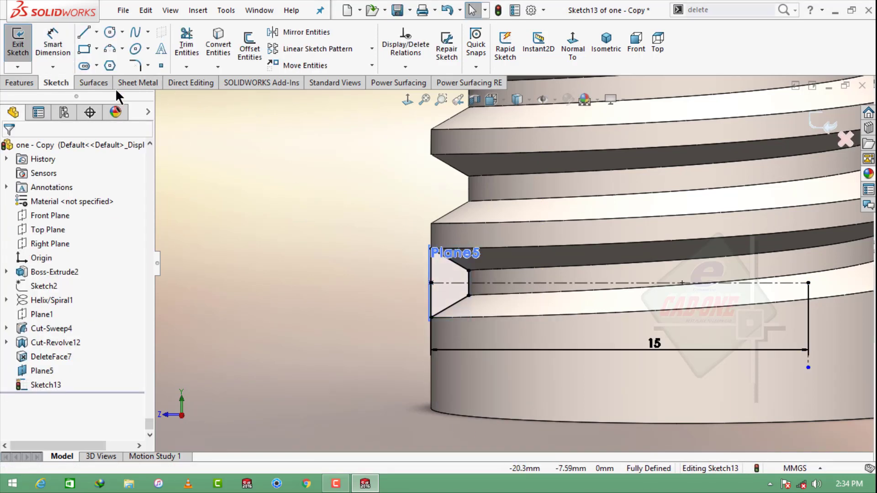
Cut the lower profile by revolving it 120 degrees about the vertical construction line
left_click(19, 82)
left_click(260, 43)
left_click(809, 328)
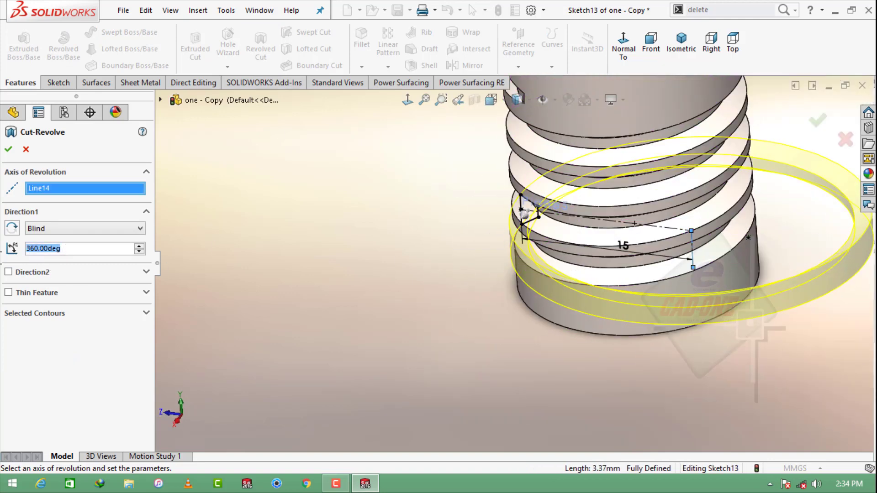
type("120")
key("Return")
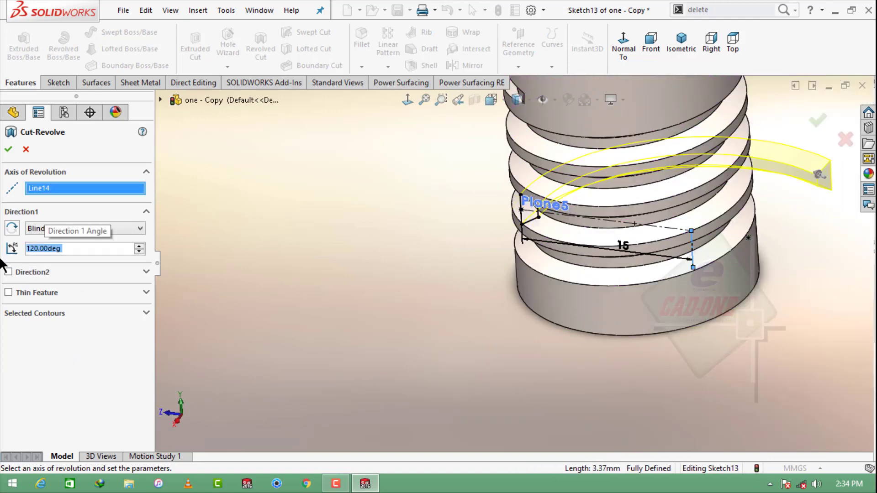
left_click(8, 149)
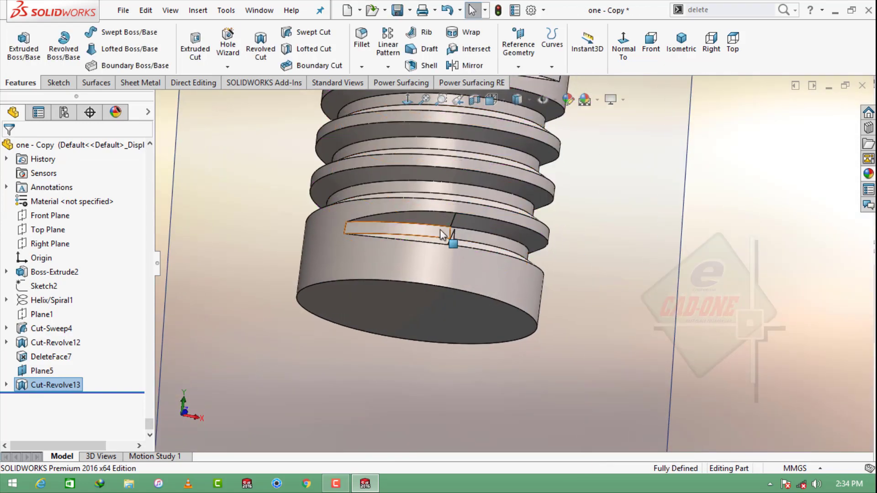
Delete and patch the leftover triangular sliver face beside the lower groove run-out
scroll(439, 229, "down", 5)
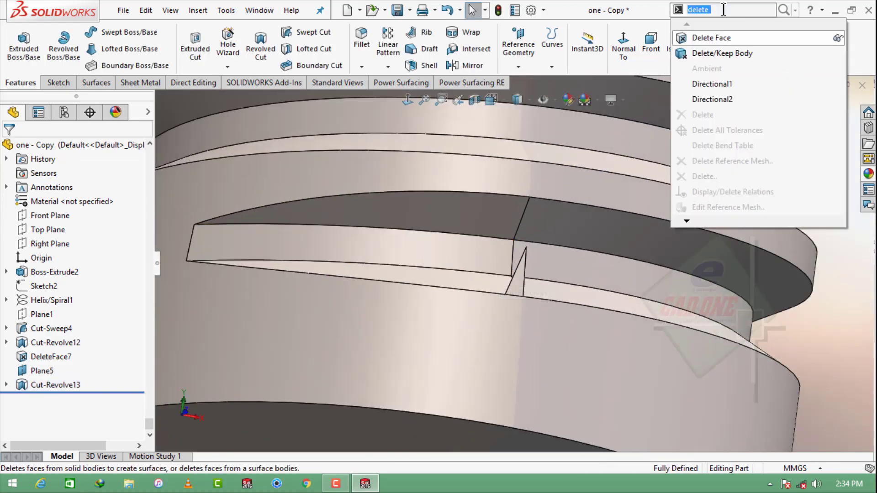
left_click(728, 35)
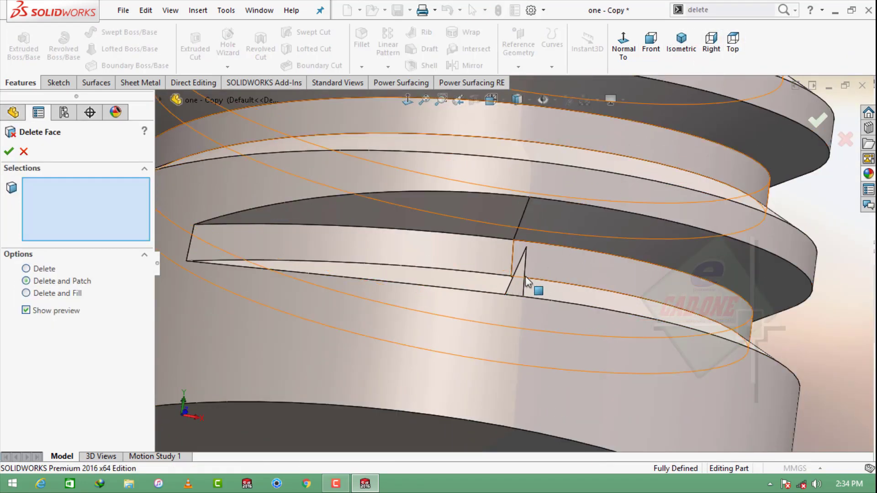
middle_click_drag(532, 285, 403, 269)
scroll(471, 283, "down", 3)
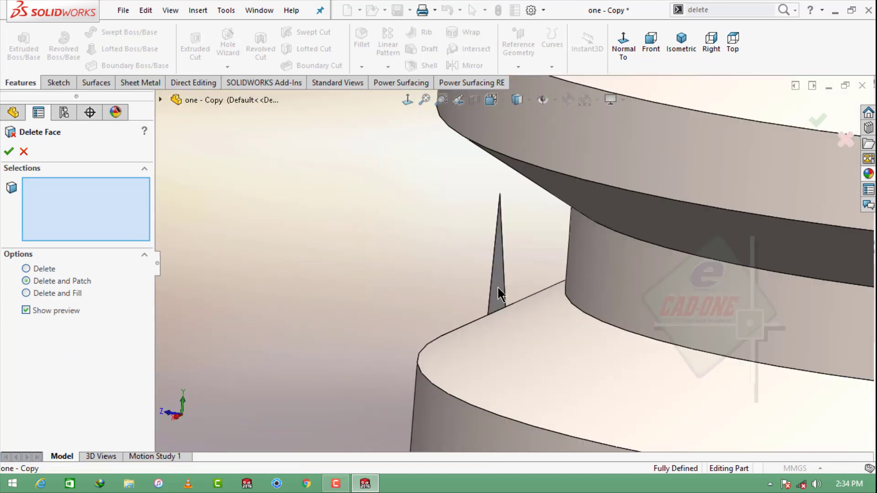
left_click(498, 286)
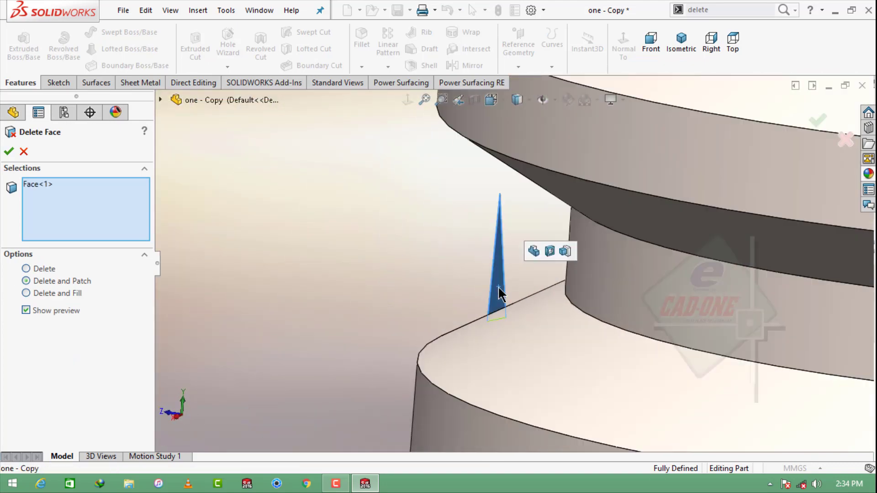
left_click(9, 152)
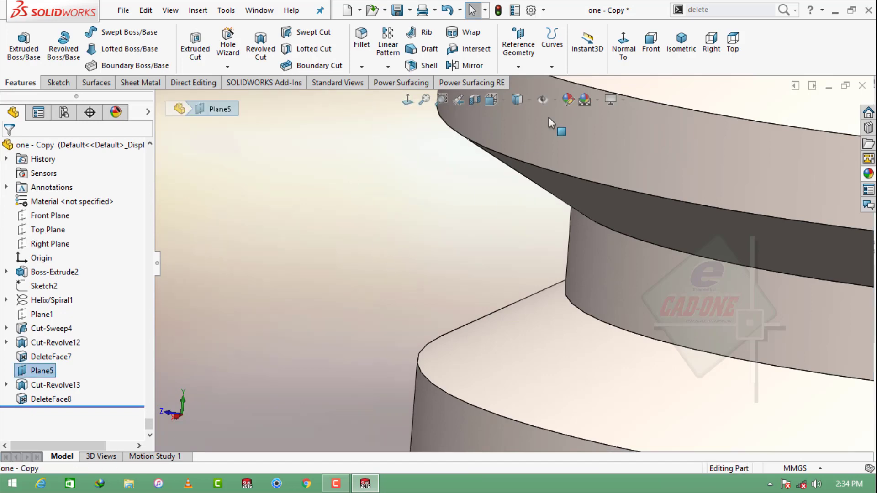
Hide the reference plane used for the lower run-out and fit the whole part in an isometric view
left_click(679, 48)
left_click(638, 183)
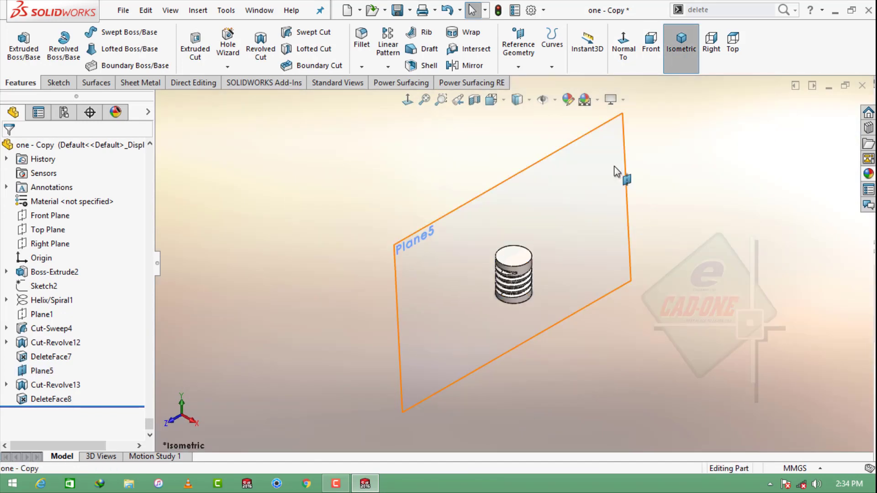
left_click(624, 177)
left_click(681, 127)
left_click(426, 98)
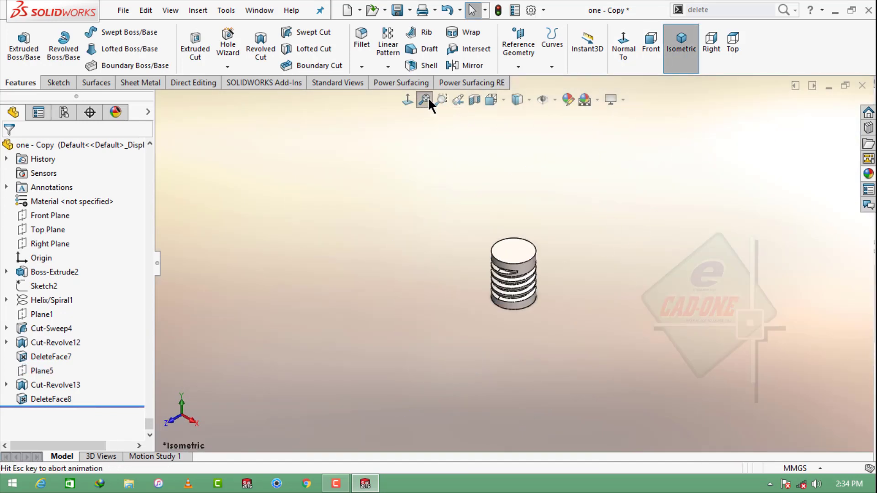
Fillet the groove's upper and lower root edges, along the thread and the upper run-out, with a 0.5 mm radius
middle_click_drag(694, 261, 365, 39)
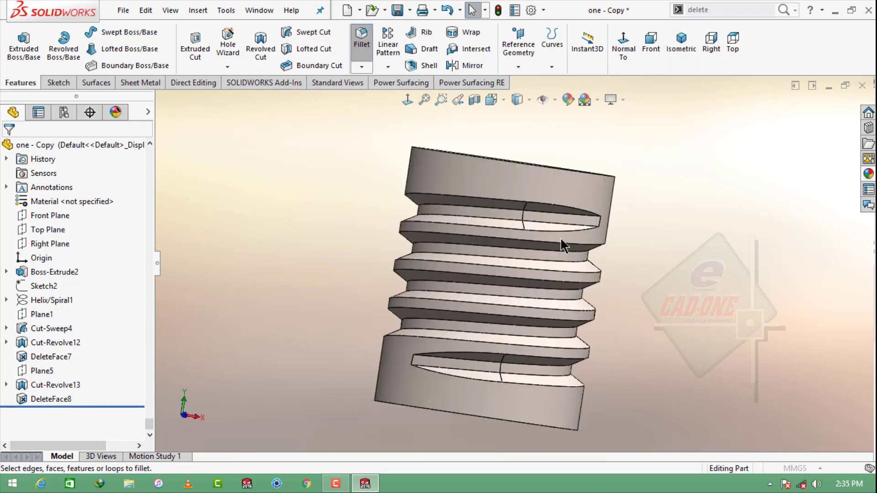
mouse_move(548, 258)
middle_mouse_down()
mouse_move(495, 211)
mouse_move(552, 269)
middle_mouse_up()
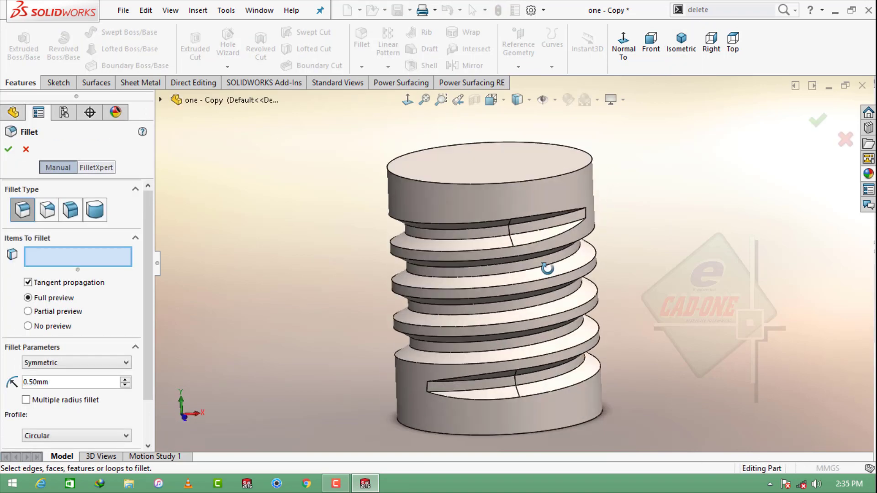
scroll(554, 254, "down", 5)
scroll(518, 208, "down", 3)
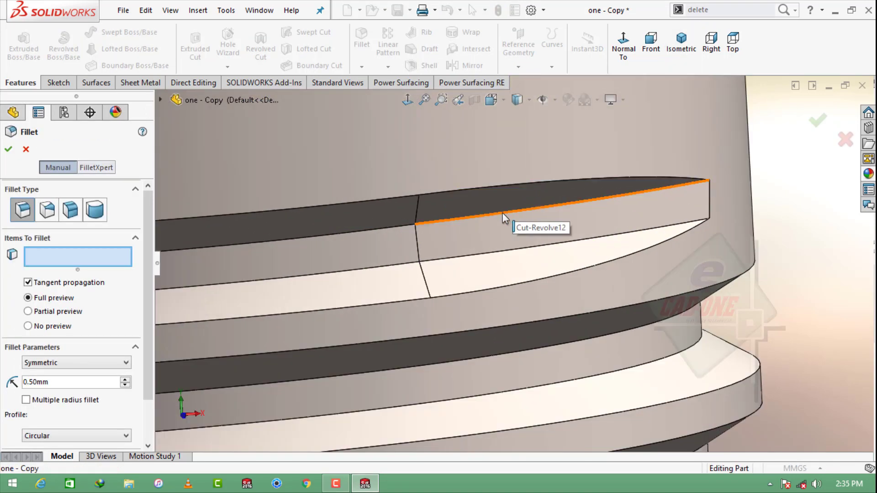
left_click(504, 218)
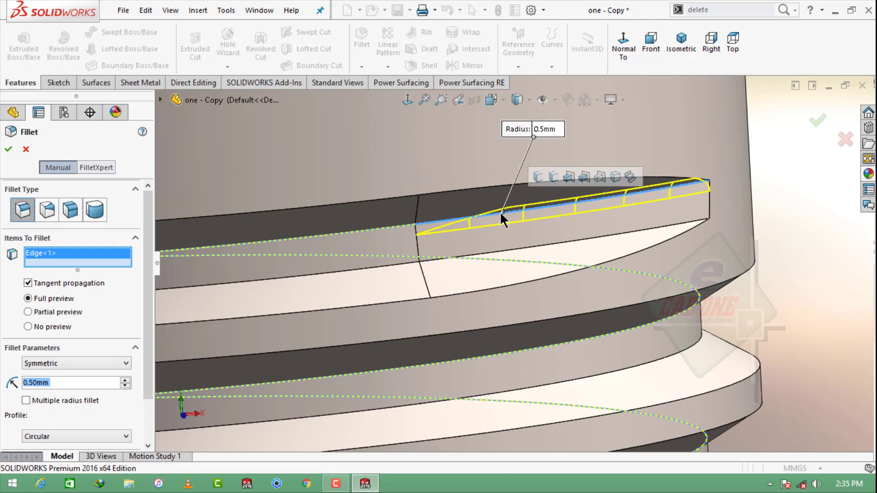
left_click(531, 251)
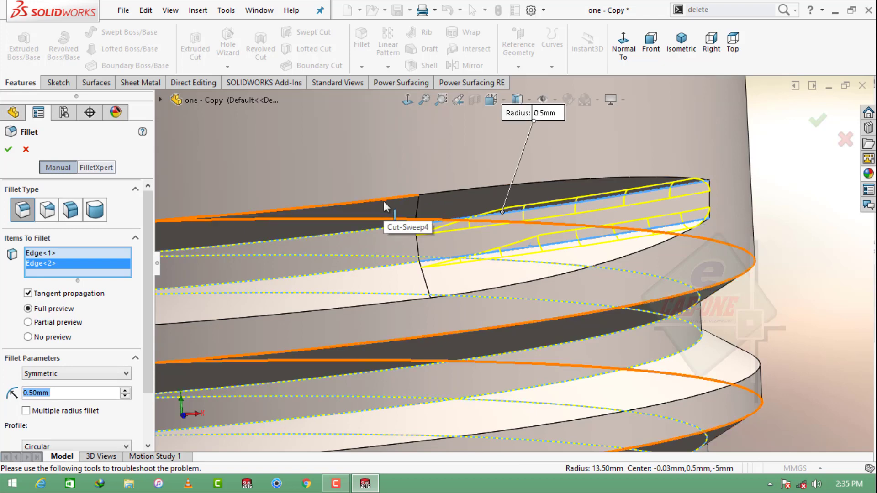
left_click(351, 235)
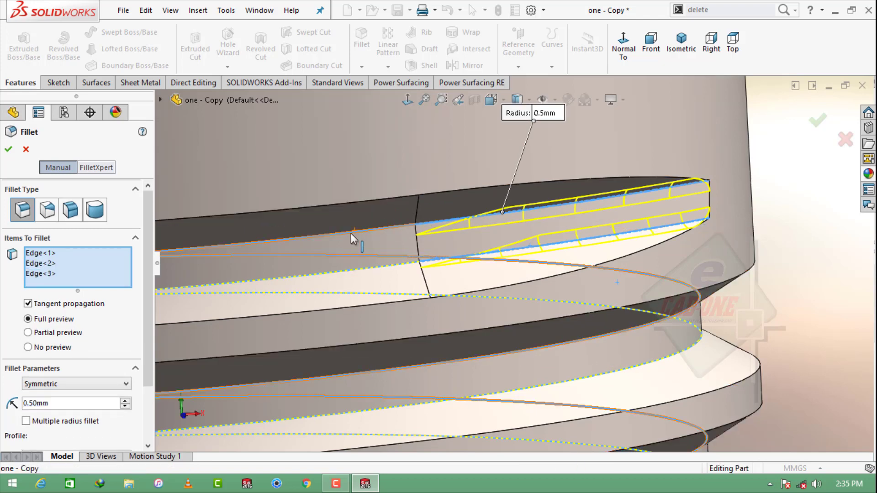
left_click(358, 268)
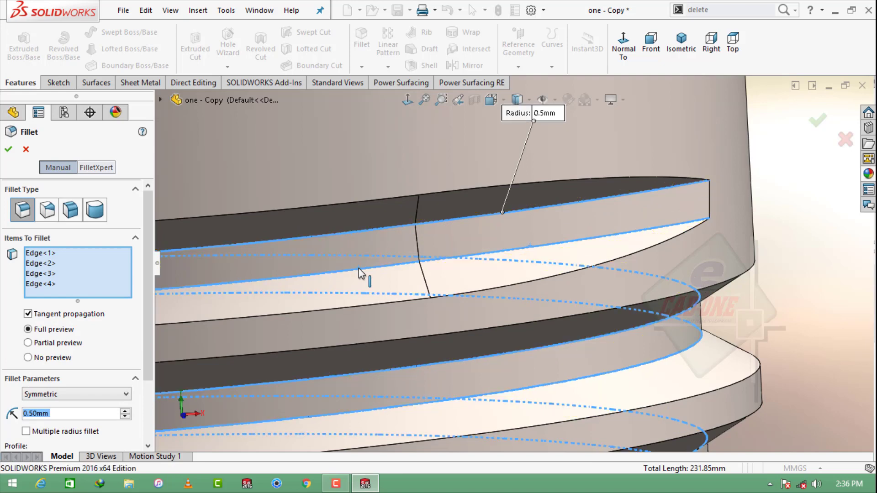
left_click(6, 151)
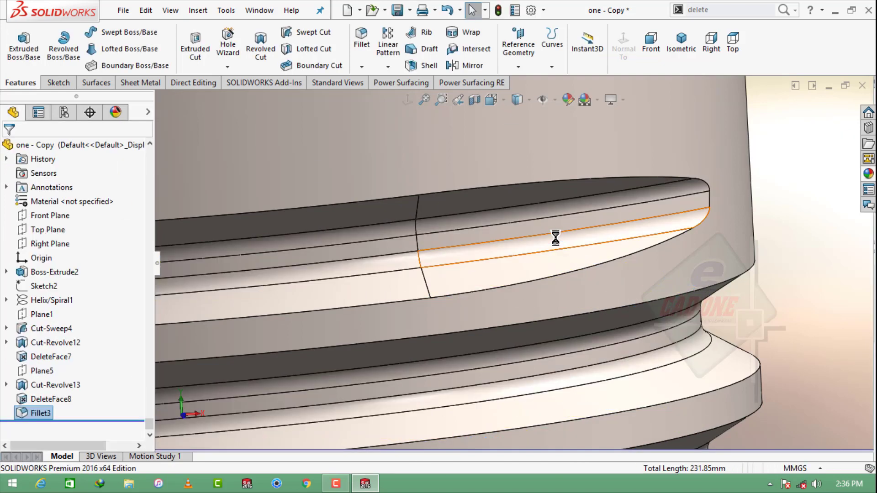
Switch the display style to shaded without edges
scroll(554, 237, "down", 6)
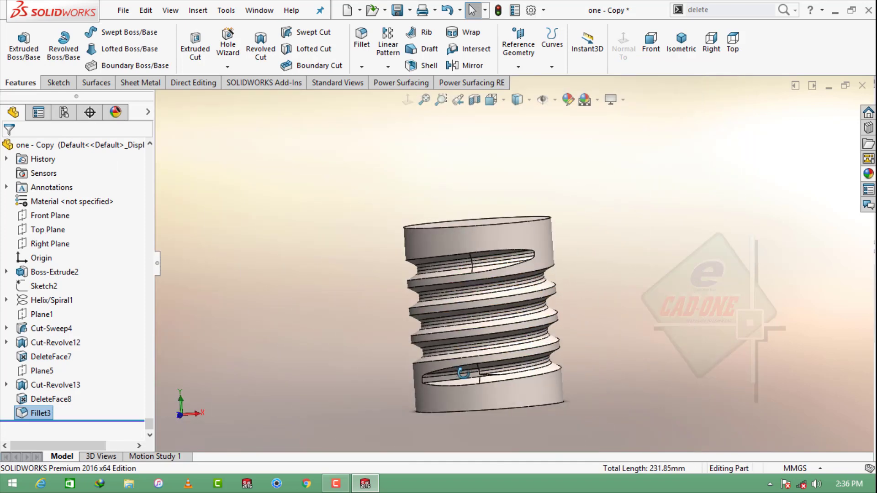
left_click(491, 99)
left_click(517, 100)
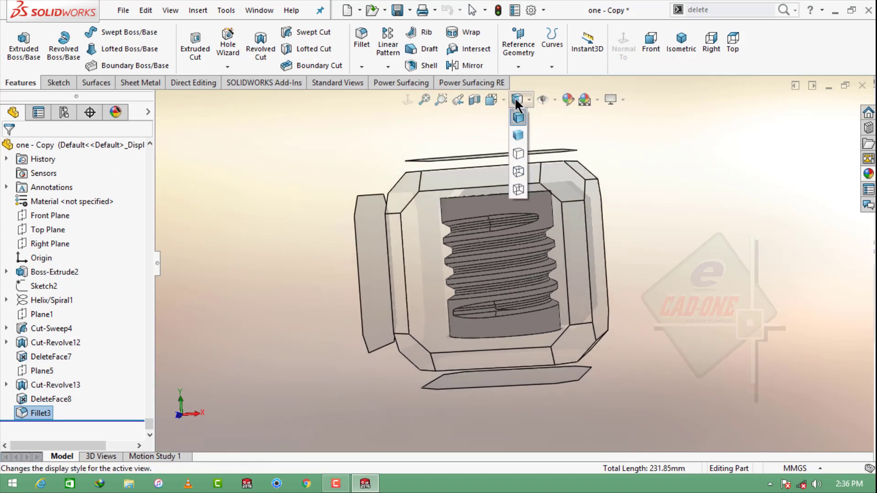
left_click(518, 135)
Fillet the thread groove's outer edge chain, including both run-outs, with a 0.1 mm radius
scroll(482, 354, "up", 5)
mouse_move(481, 354)
middle_mouse_down()
mouse_move(640, 254)
mouse_move(706, 236)
mouse_move(764, 239)
middle_mouse_up()
left_click(361, 39)
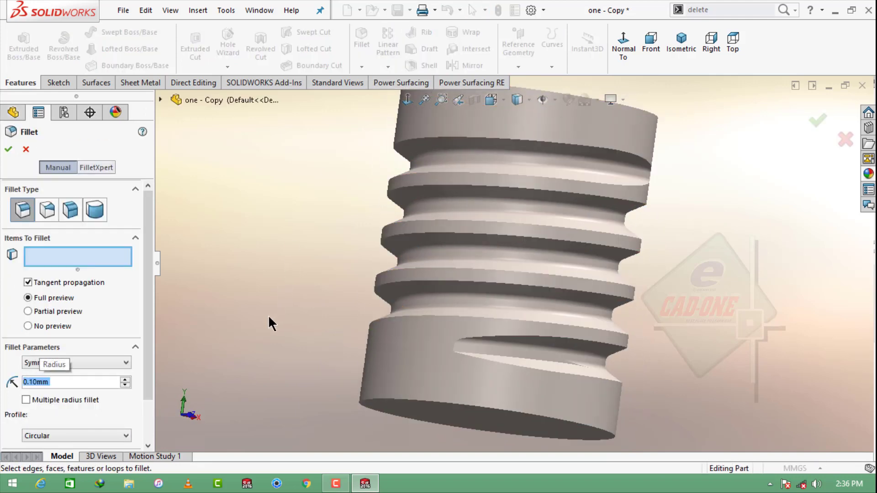
left_click(503, 138)
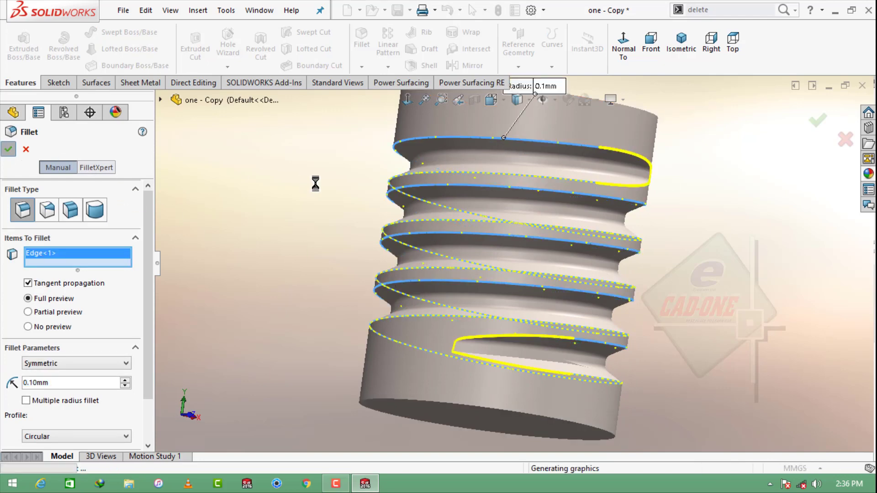
Chamfer the circular outer edges of both cylinder ends by 1 mm at 45 degrees
middle_click_drag(472, 243, 454, 273)
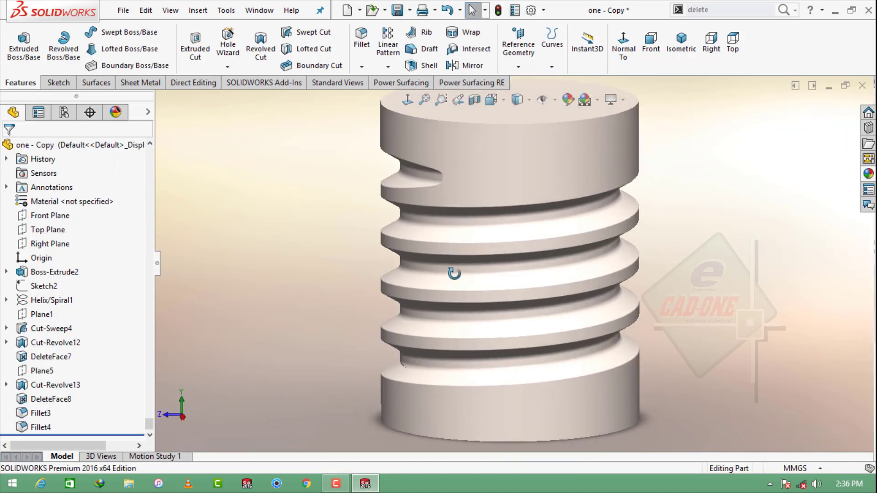
scroll(563, 266, "up", 5)
middle_click_drag(564, 266, 632, 308)
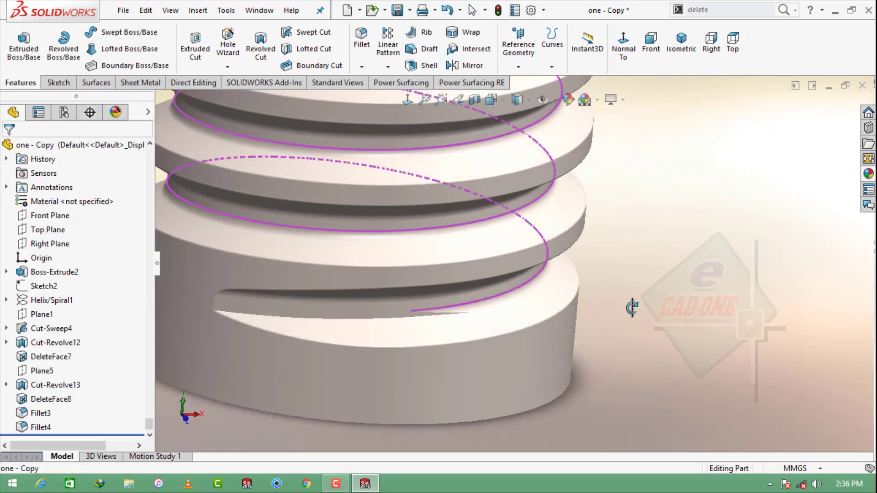
scroll(593, 292, "down", 5)
left_click(674, 46)
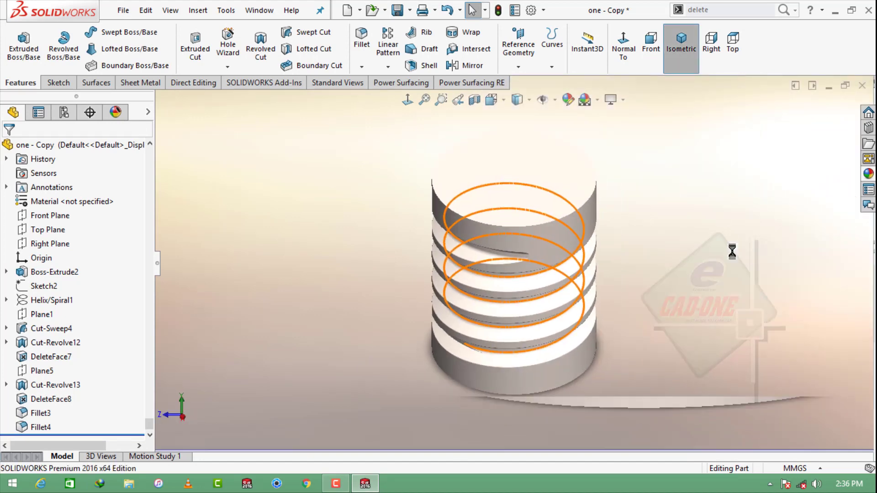
middle_click_drag(731, 252, 526, 160)
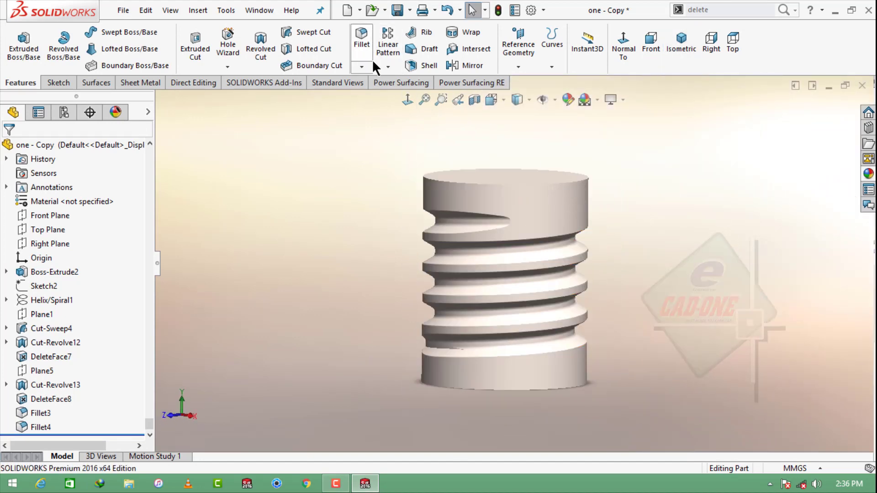
left_click(362, 67)
left_click(379, 96)
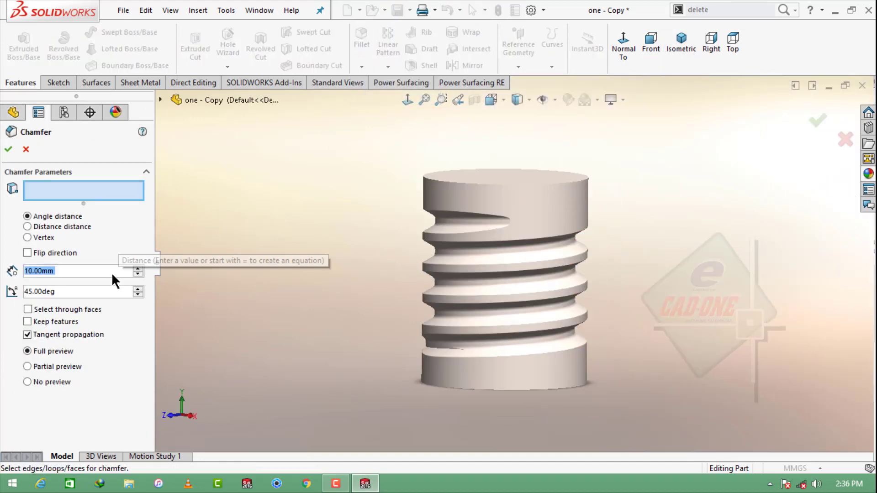
type("1")
key("Return")
left_click(481, 185)
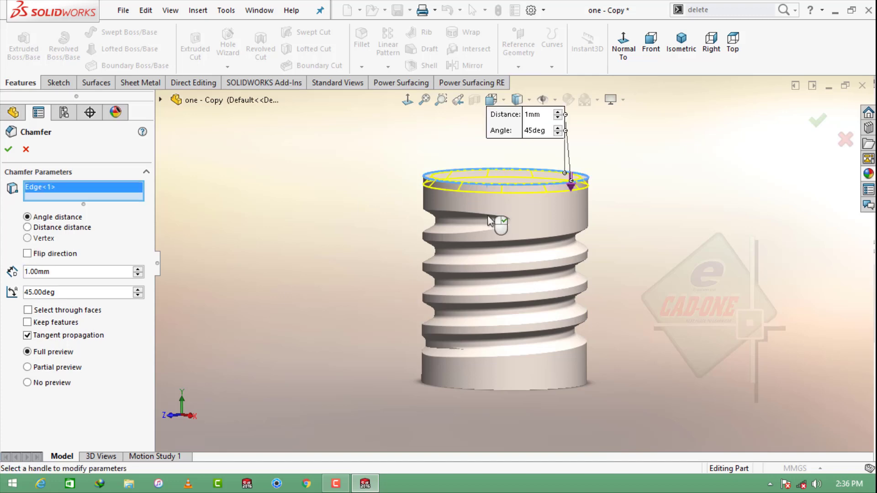
left_click(500, 391)
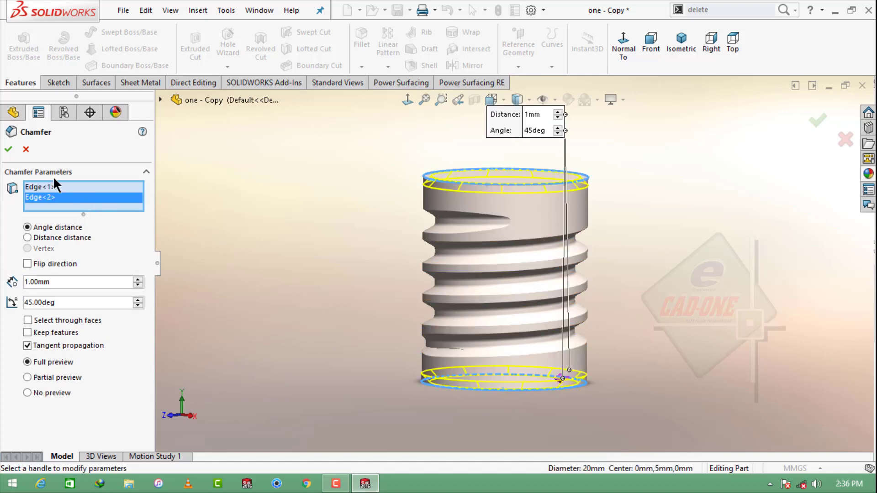
left_click(8, 150)
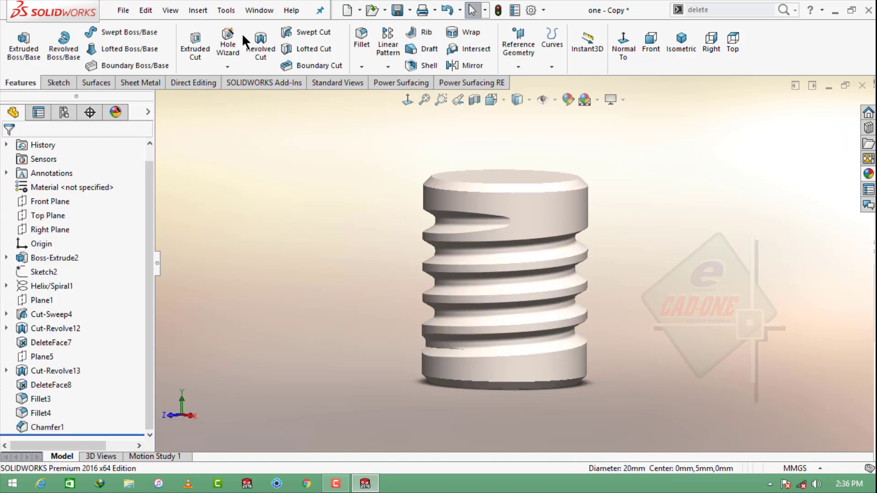
Fillet the edges of the chamfers at both cylinder ends with a 0.1 mm radius
left_click(448, 184)
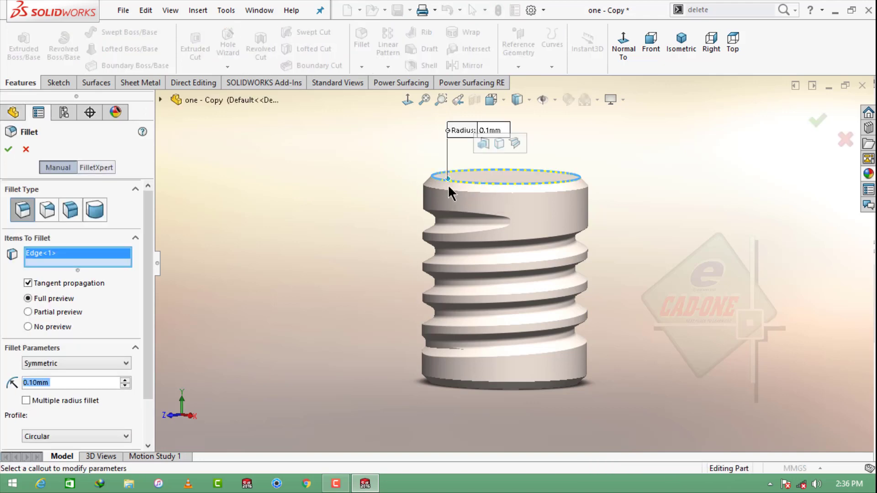
left_click(444, 186)
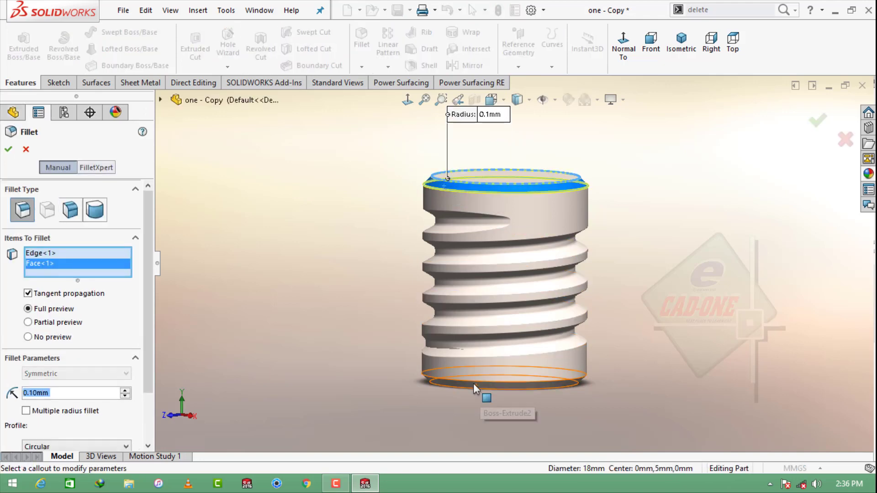
left_click(473, 382)
left_click(8, 149)
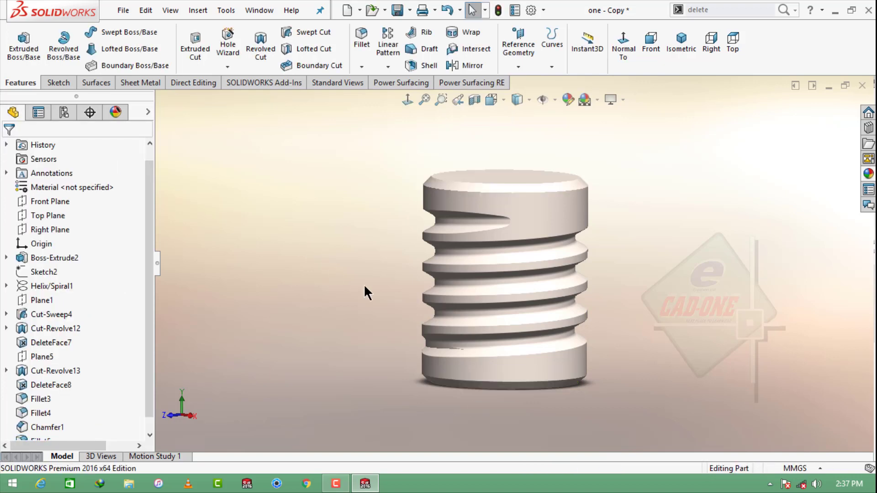
Fillet the inner lower edge of the thread groove at the bottom run-out with a 0.5 mm radius
middle_click_drag(364, 292, 480, 294)
scroll(551, 371, "up", 10)
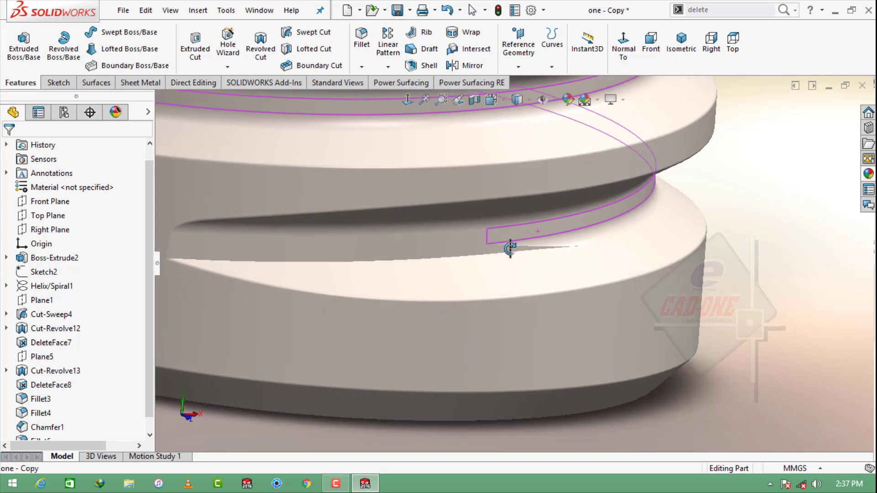
middle_click_drag(510, 248, 568, 231)
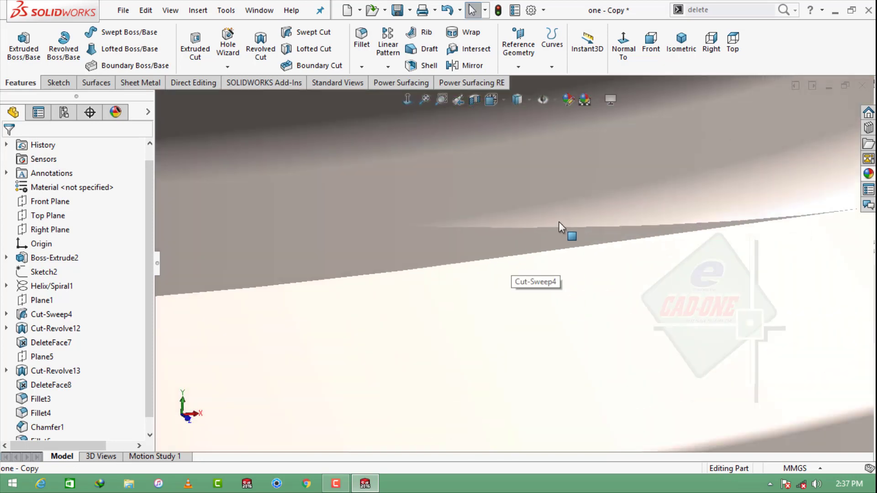
left_click(549, 227)
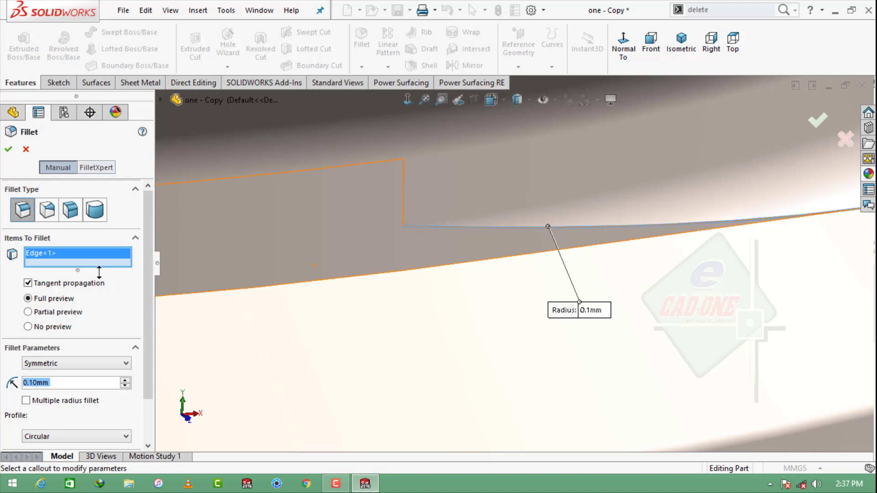
key("Escape")
key("Return")
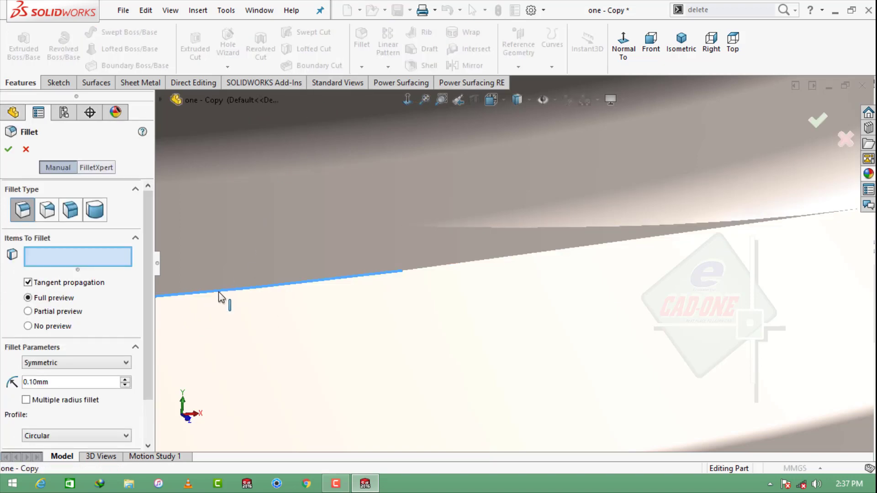
left_click(220, 292)
scroll(304, 288, "up", 4)
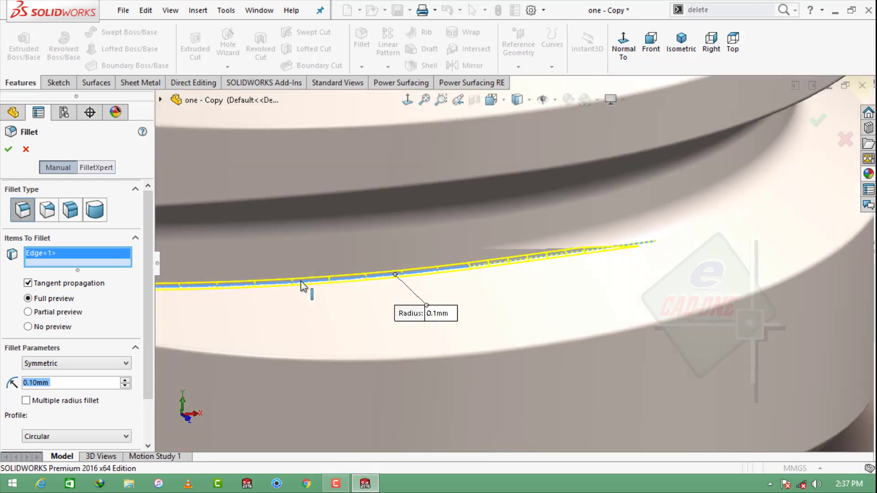
left_click(59, 378)
type(".5")
key("Return")
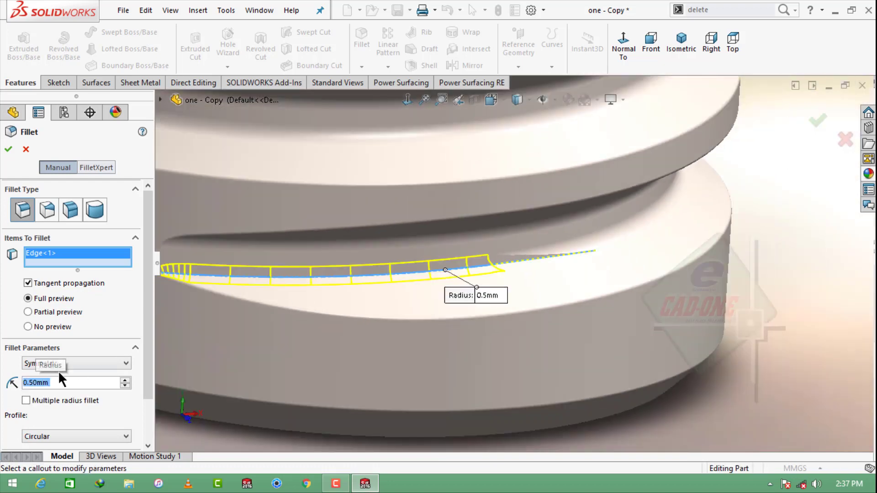
left_click(9, 149)
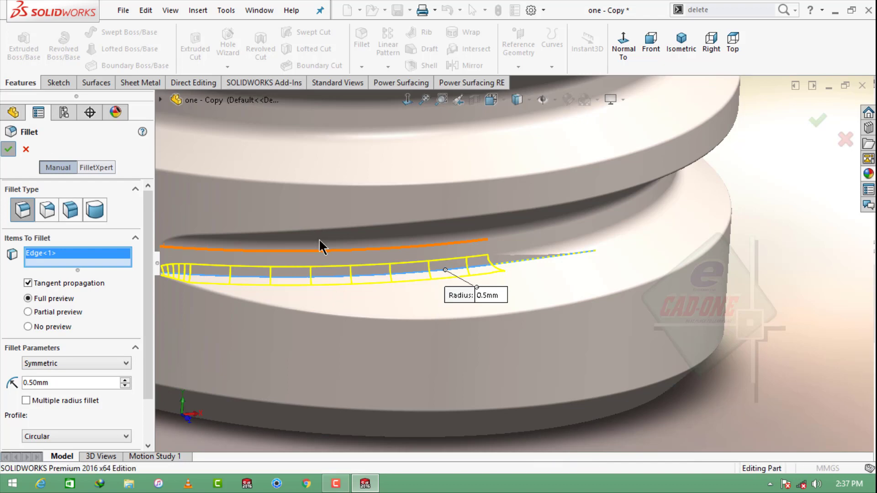
Inspect the filleted bottom run-out and the whole threaded cylinder from several sides, finishing in the isometric view
scroll(502, 288, "up", 4)
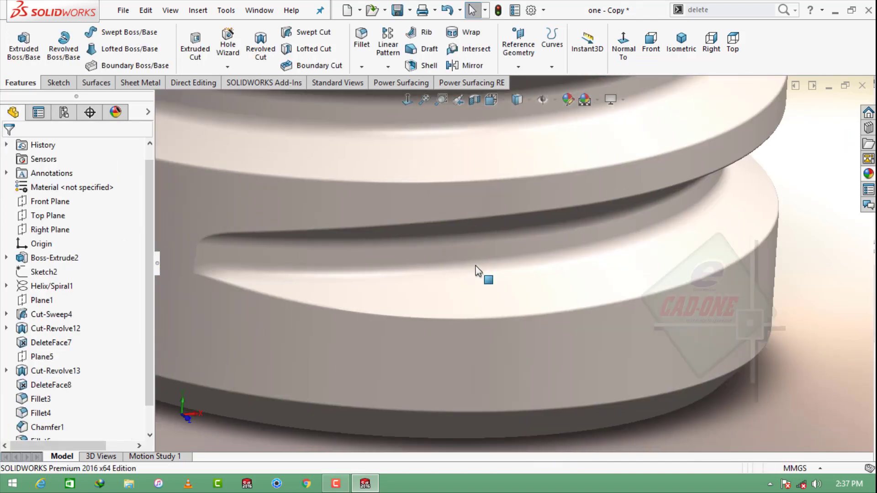
scroll(699, 245, "up", 4)
scroll(640, 187, "down", 10)
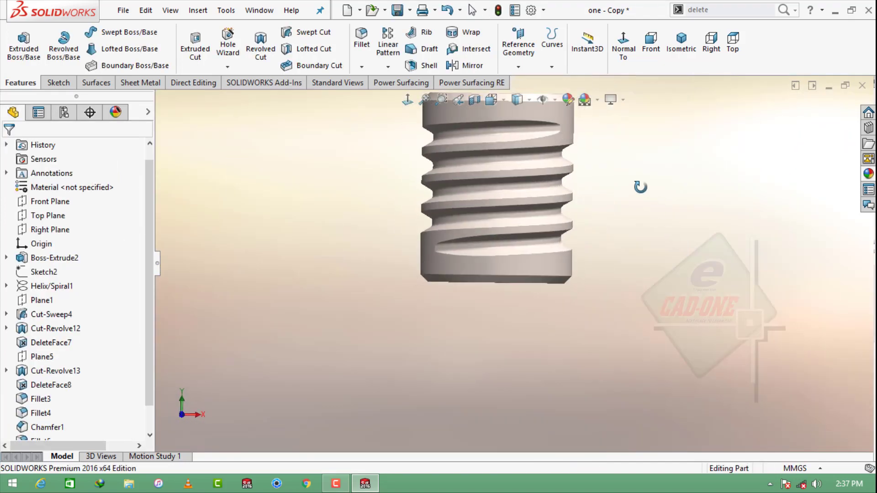
key("ctrl+4")
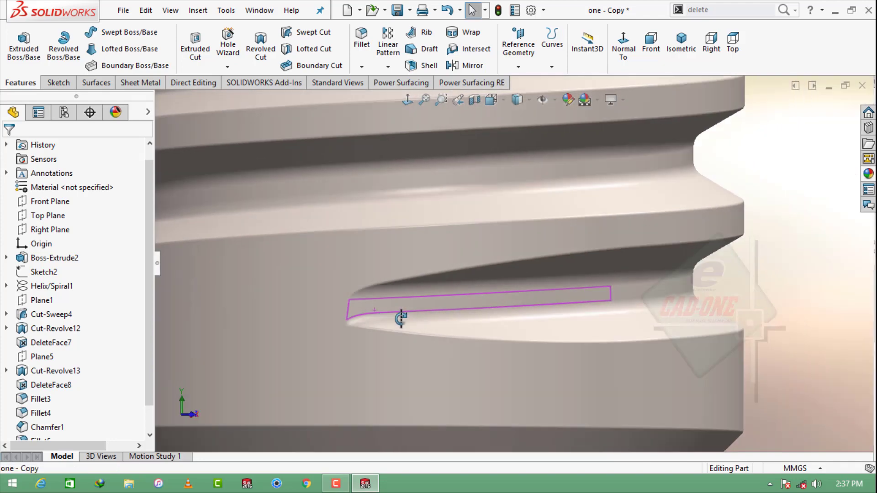
scroll(453, 184, "down", 3)
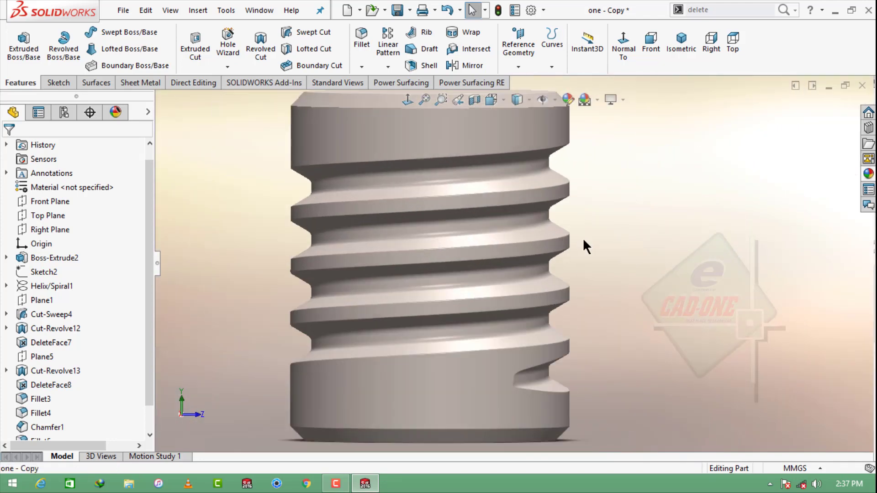
middle_click_drag(582, 237, 602, 283)
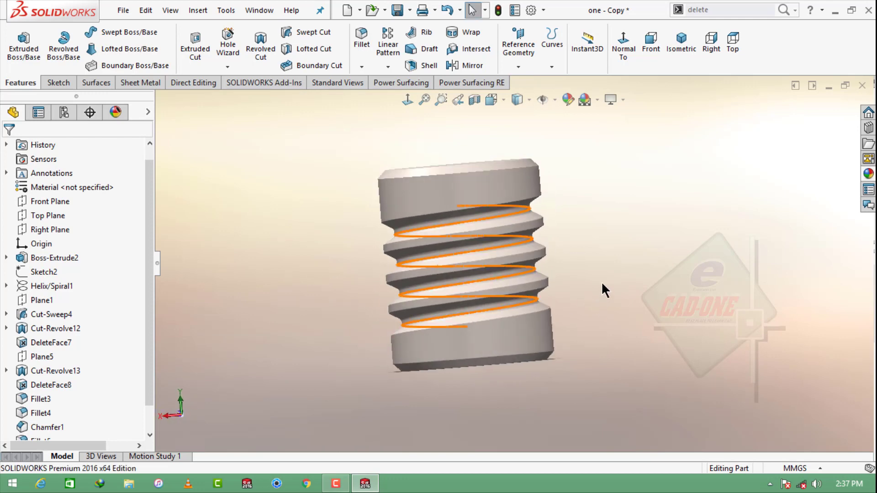
left_click(682, 51)
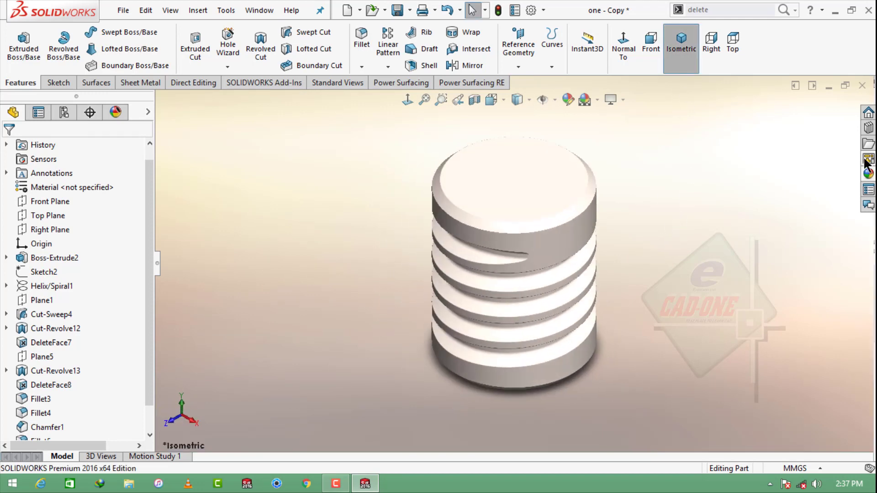